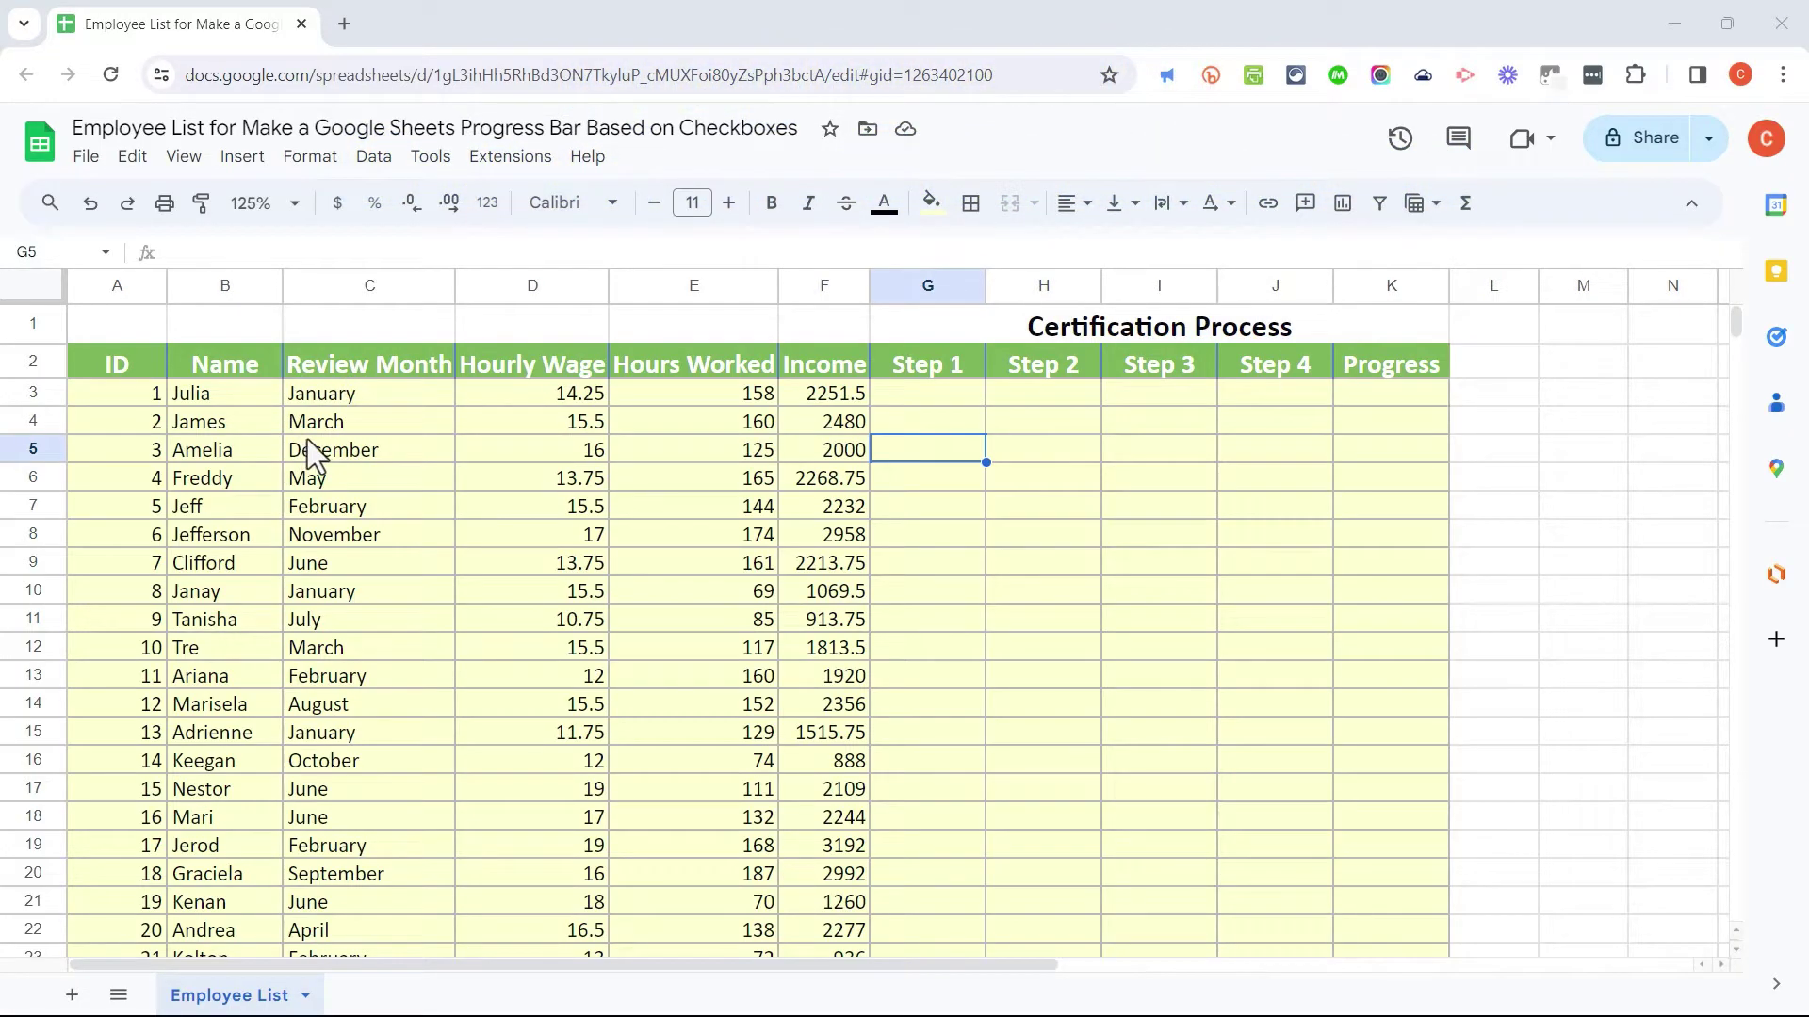
scroll(464, 594, "down", 2)
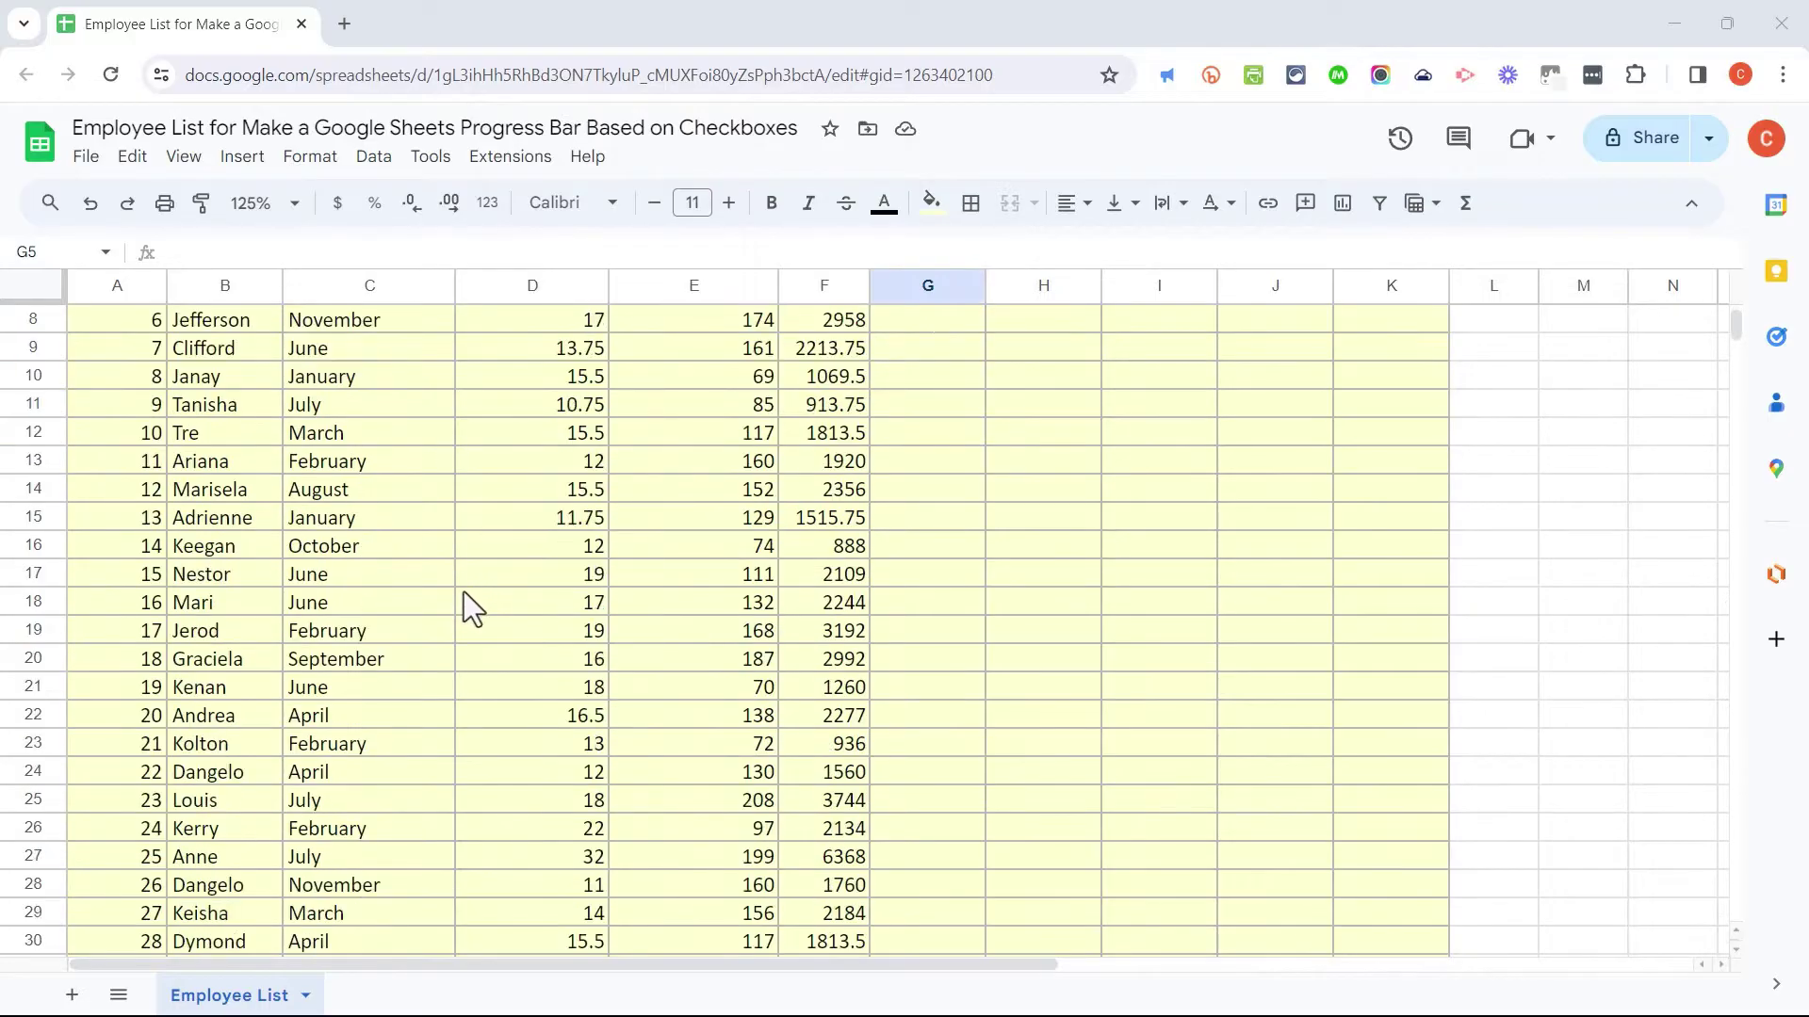
scroll(476, 595, "up", 2)
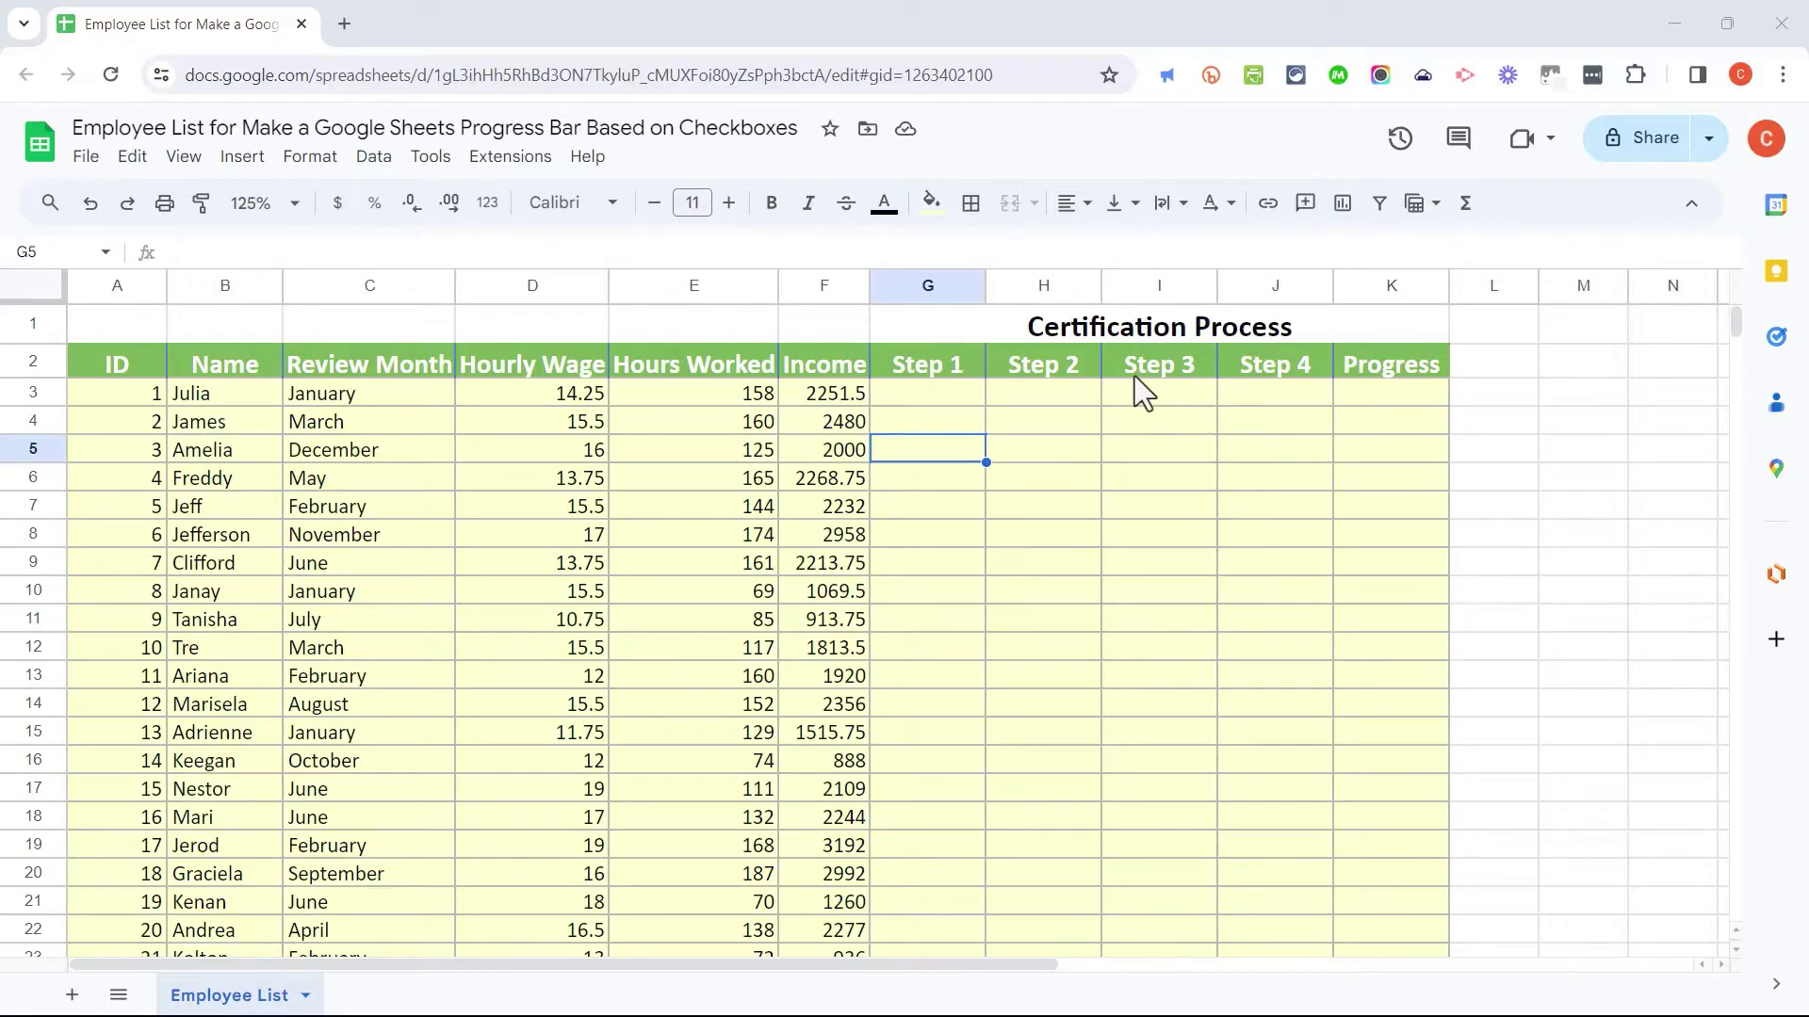
left_click(929, 398)
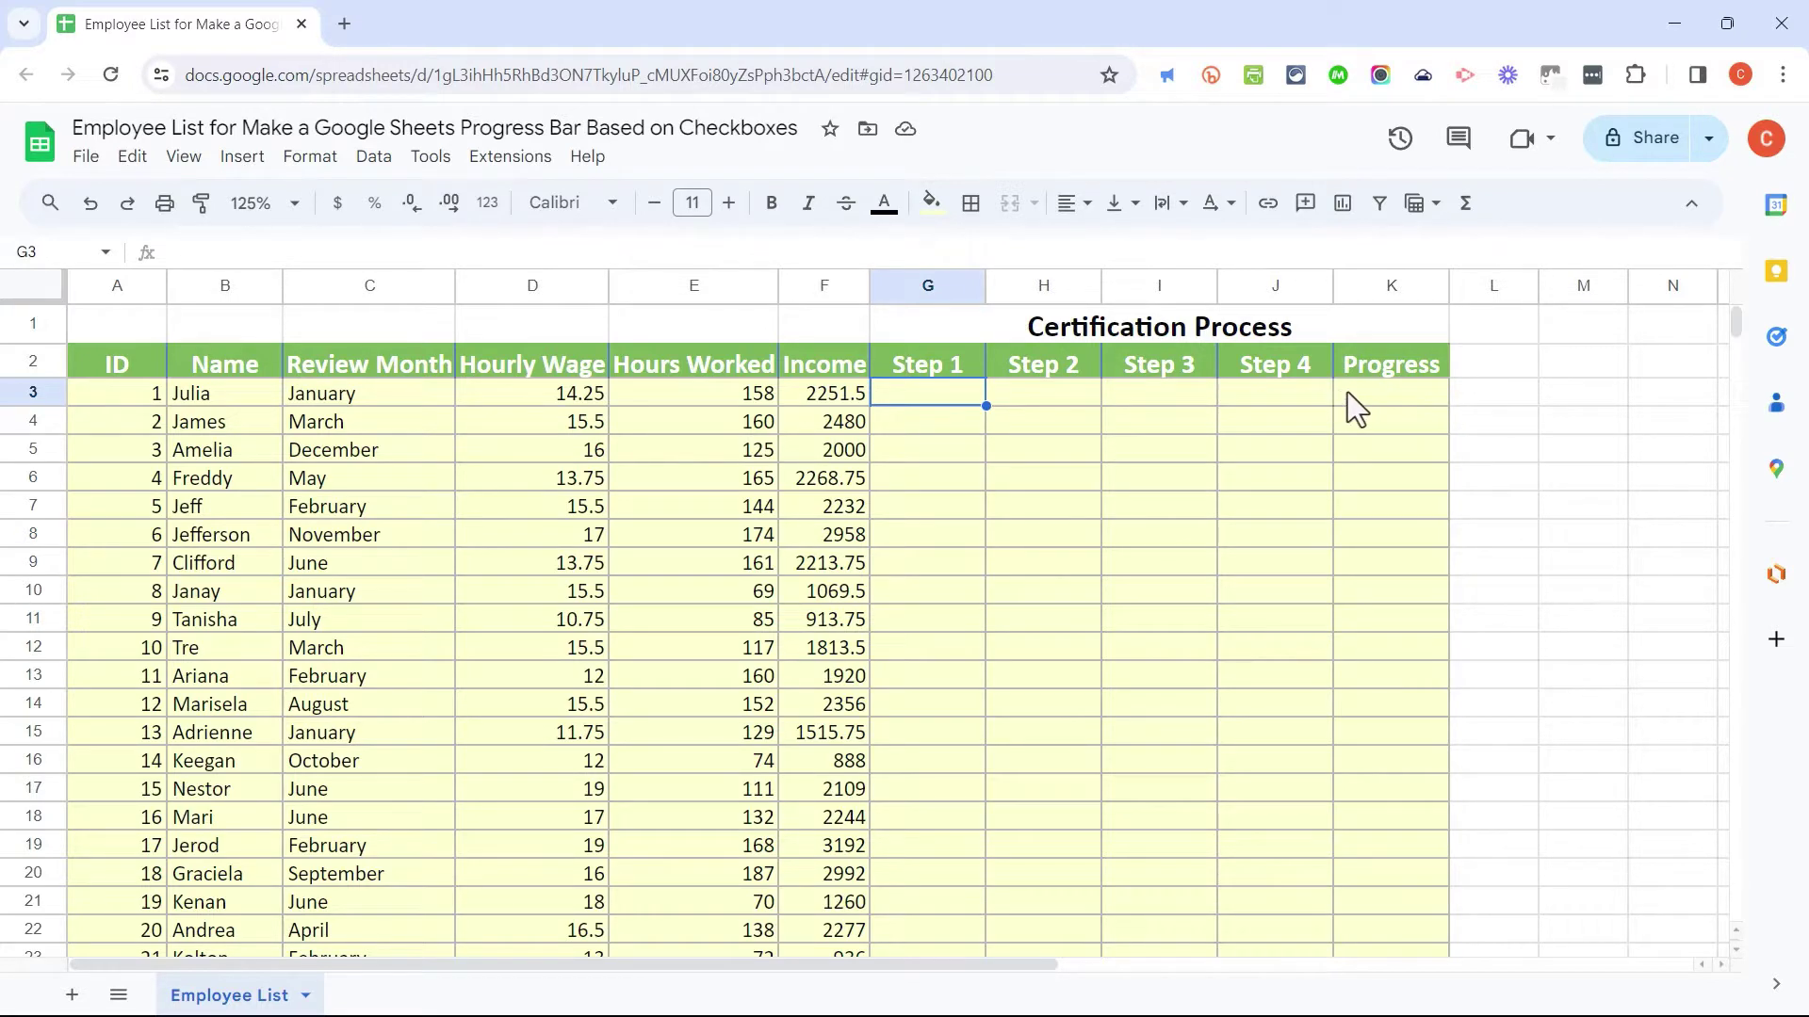
key("Down")
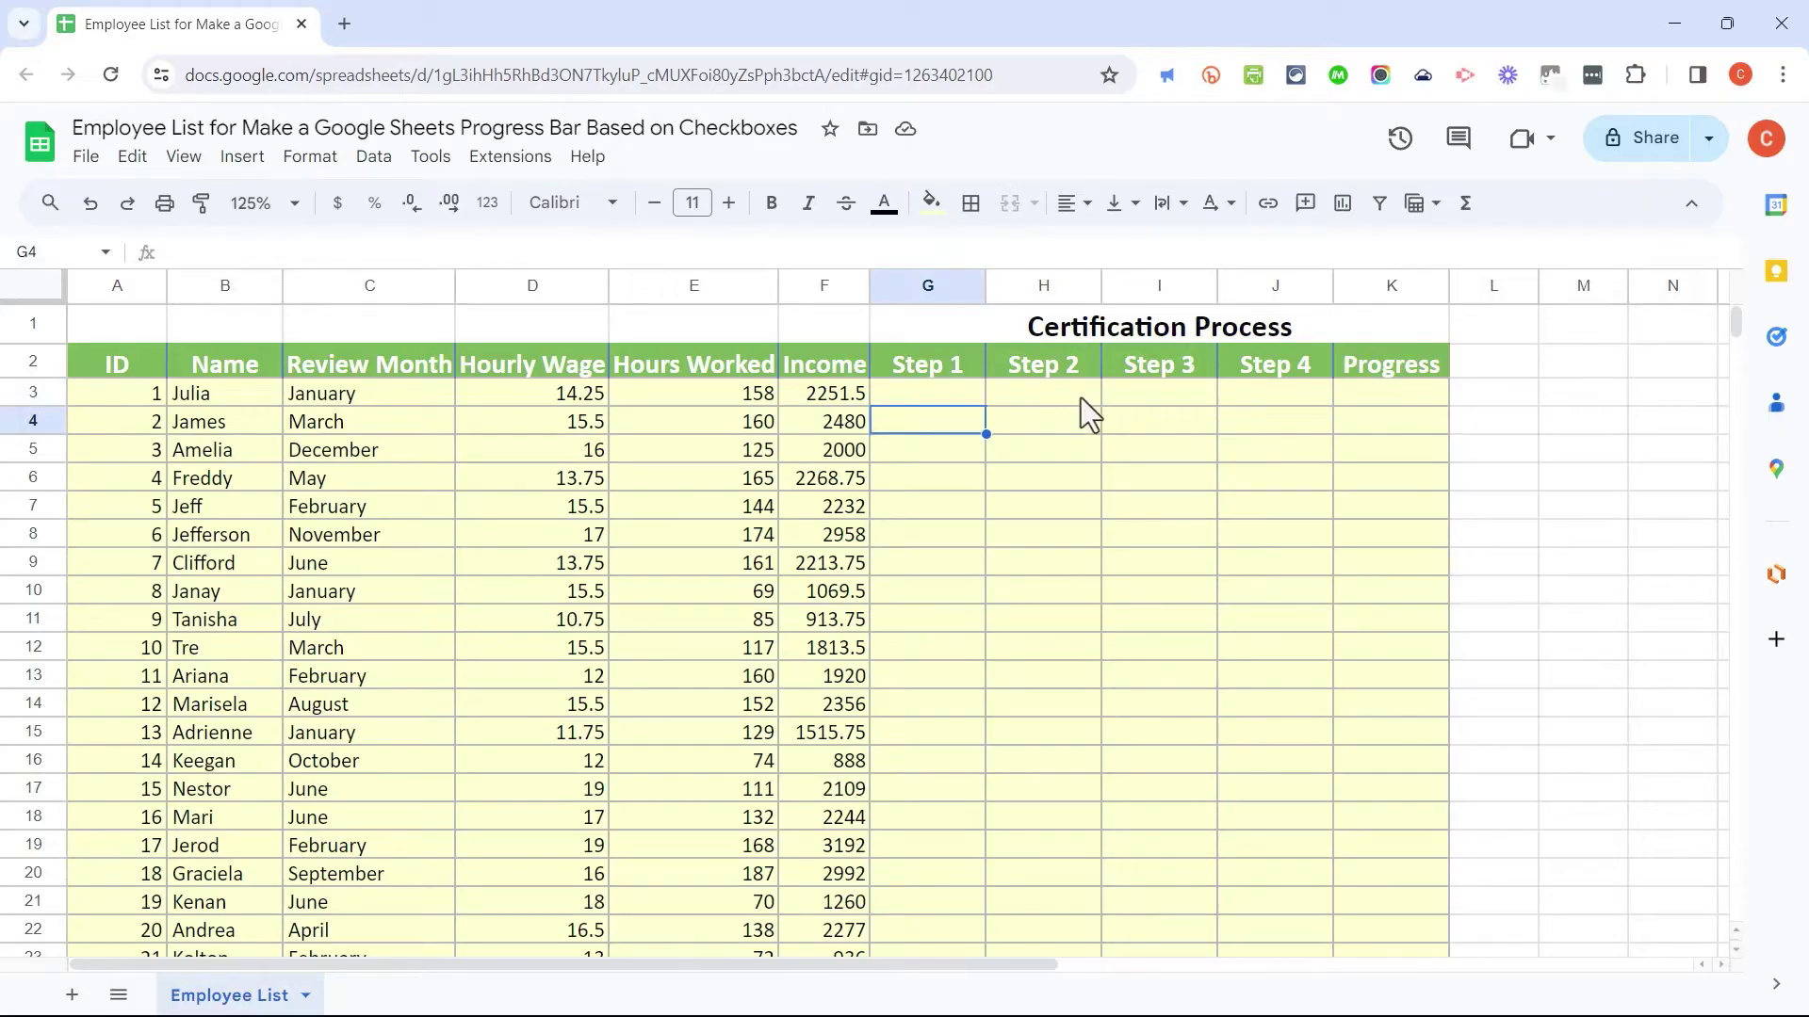
left_click(940, 398)
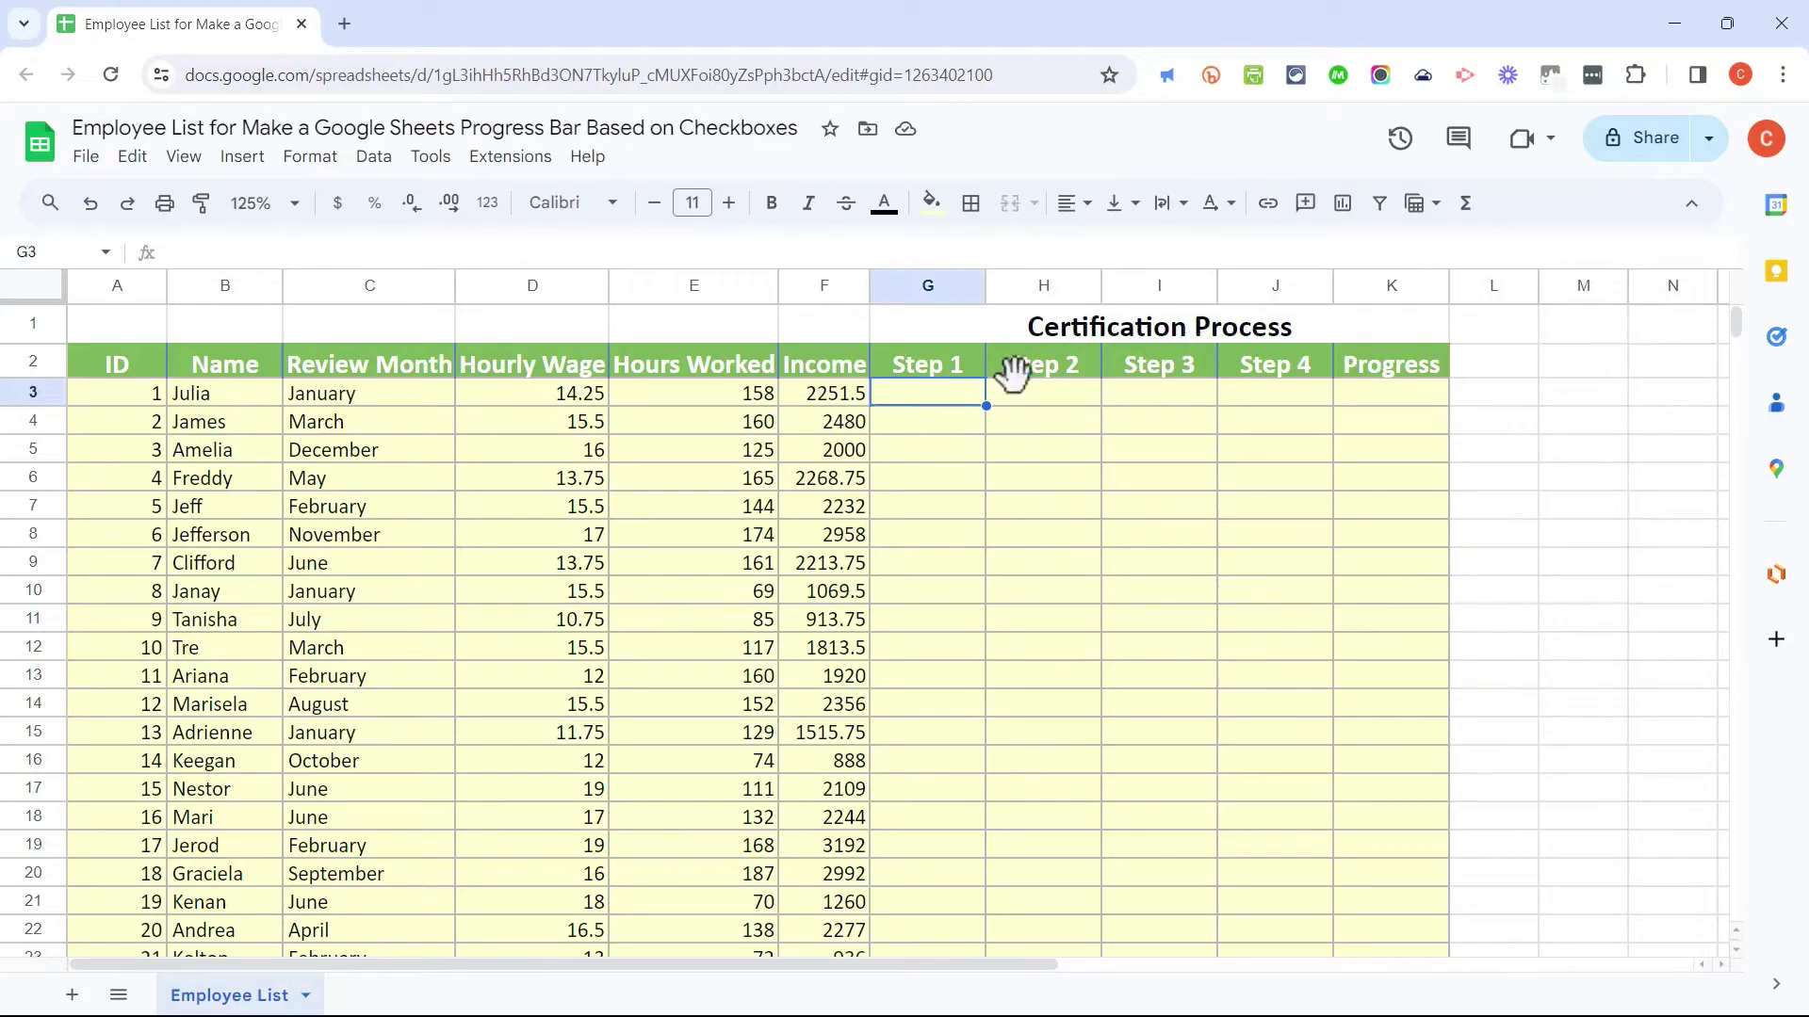
key("Down")
key("Down")
key("Down")
key("Right")
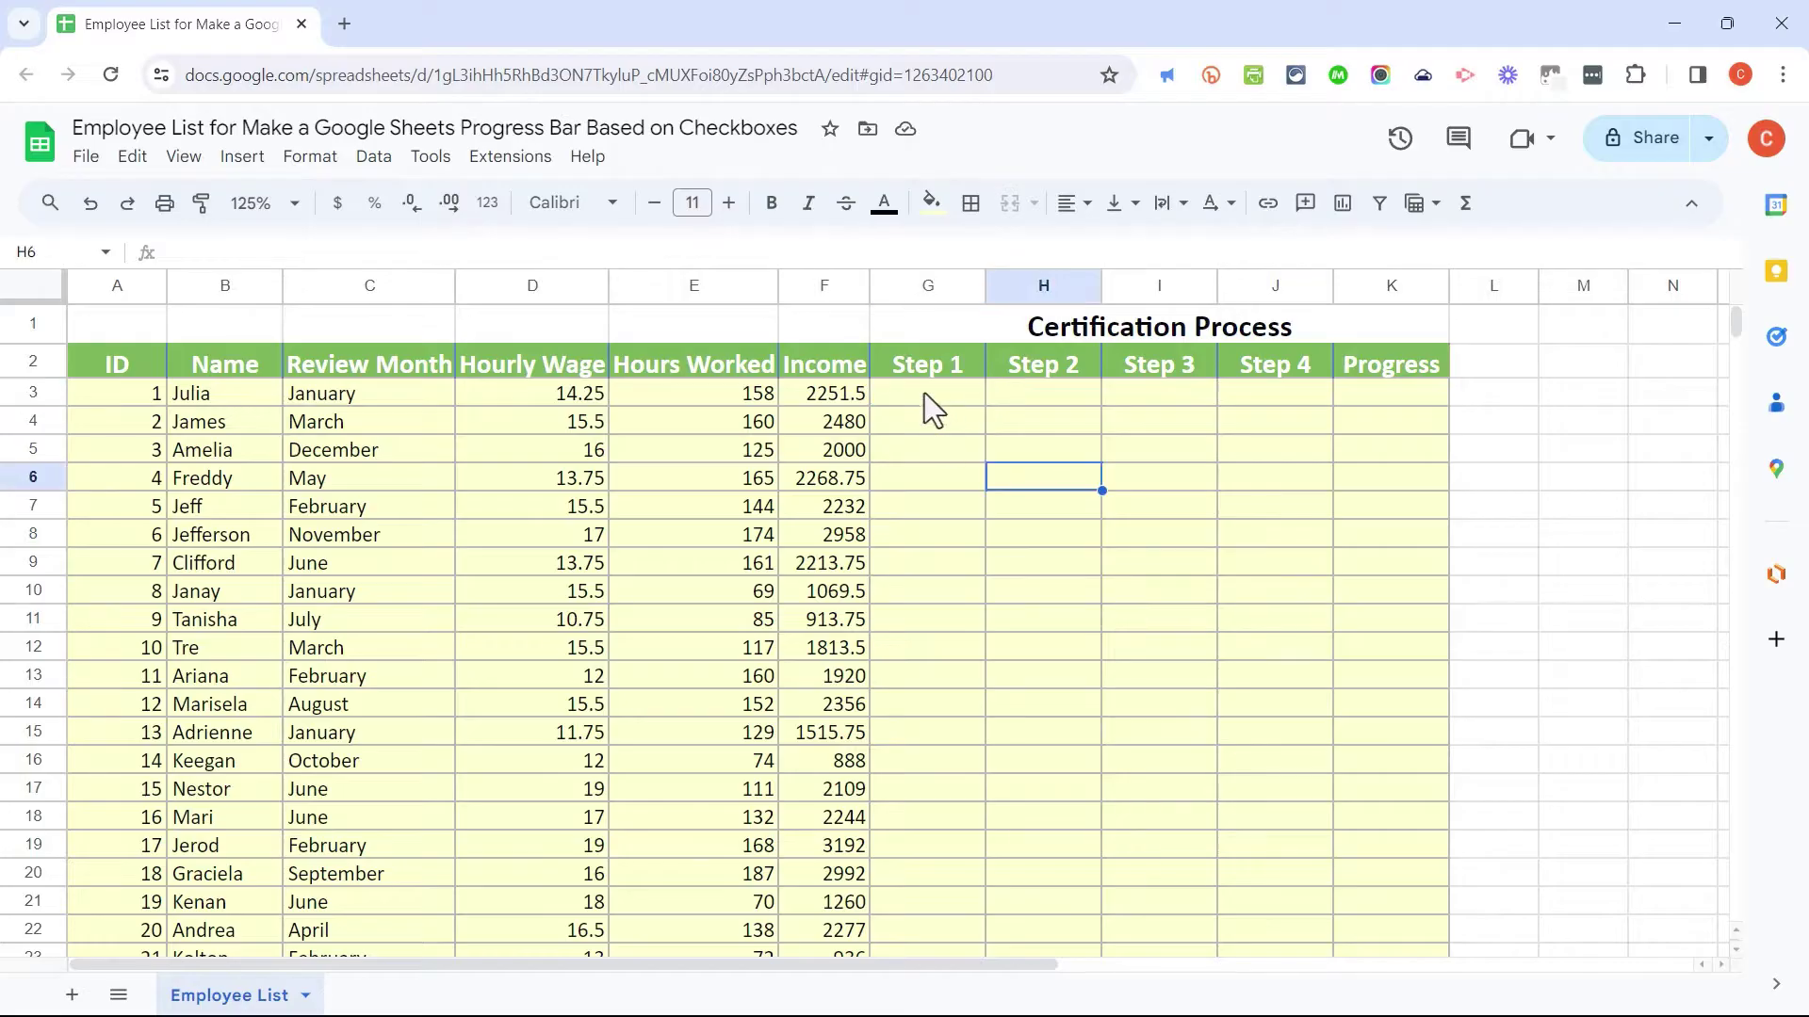
- Insert checkboxes in the Step 1 to Step 4 columns for all employees, range G3:J72
left_click(918, 403)
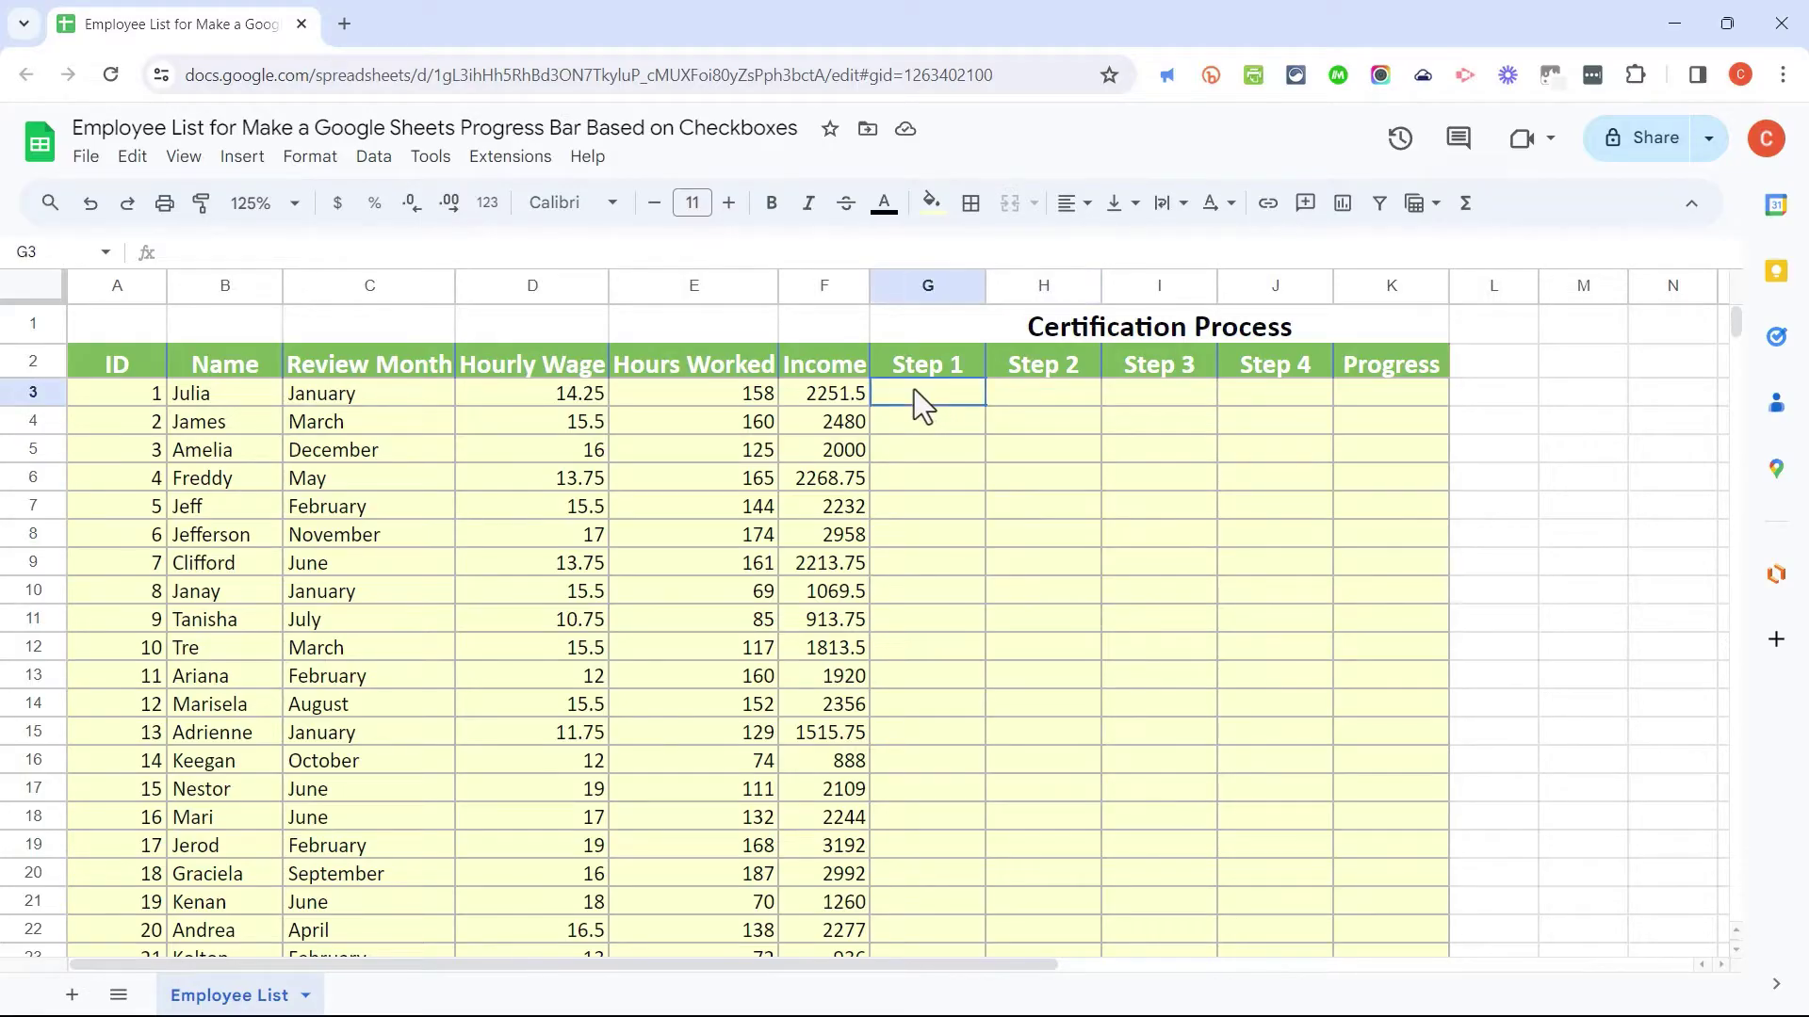
left_click_drag(913, 388, 1280, 466)
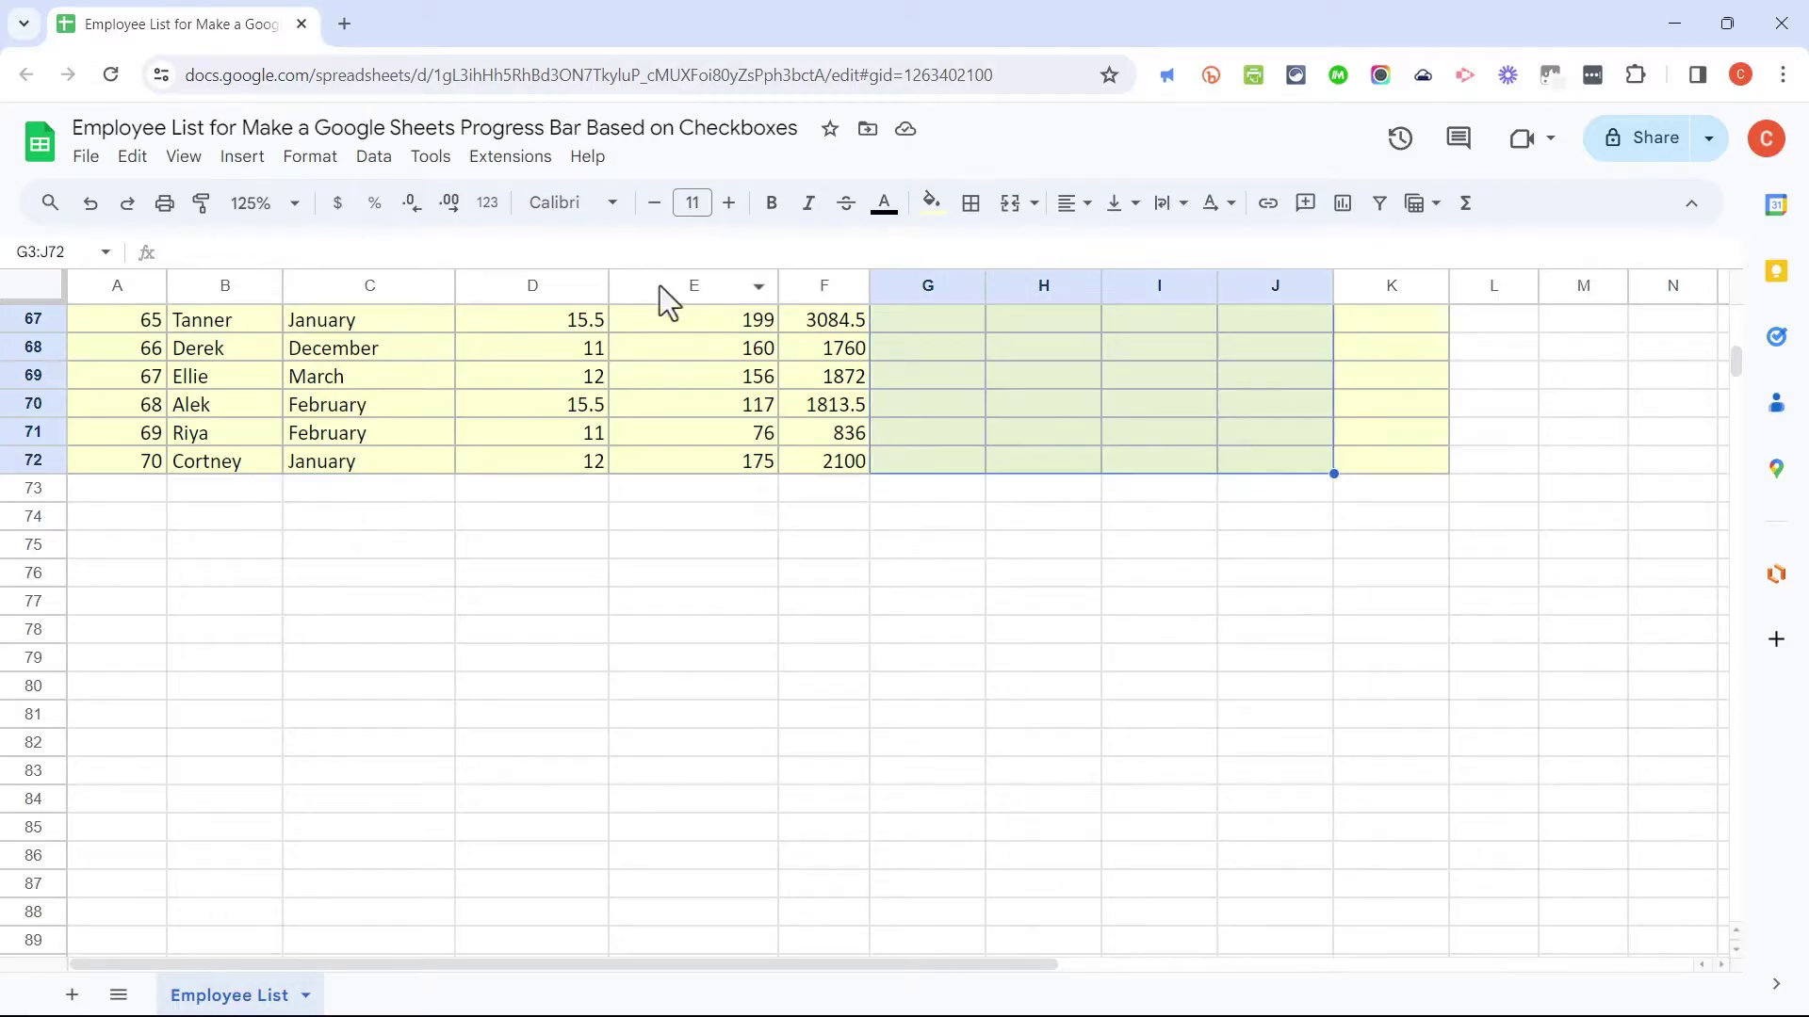
left_click(247, 159)
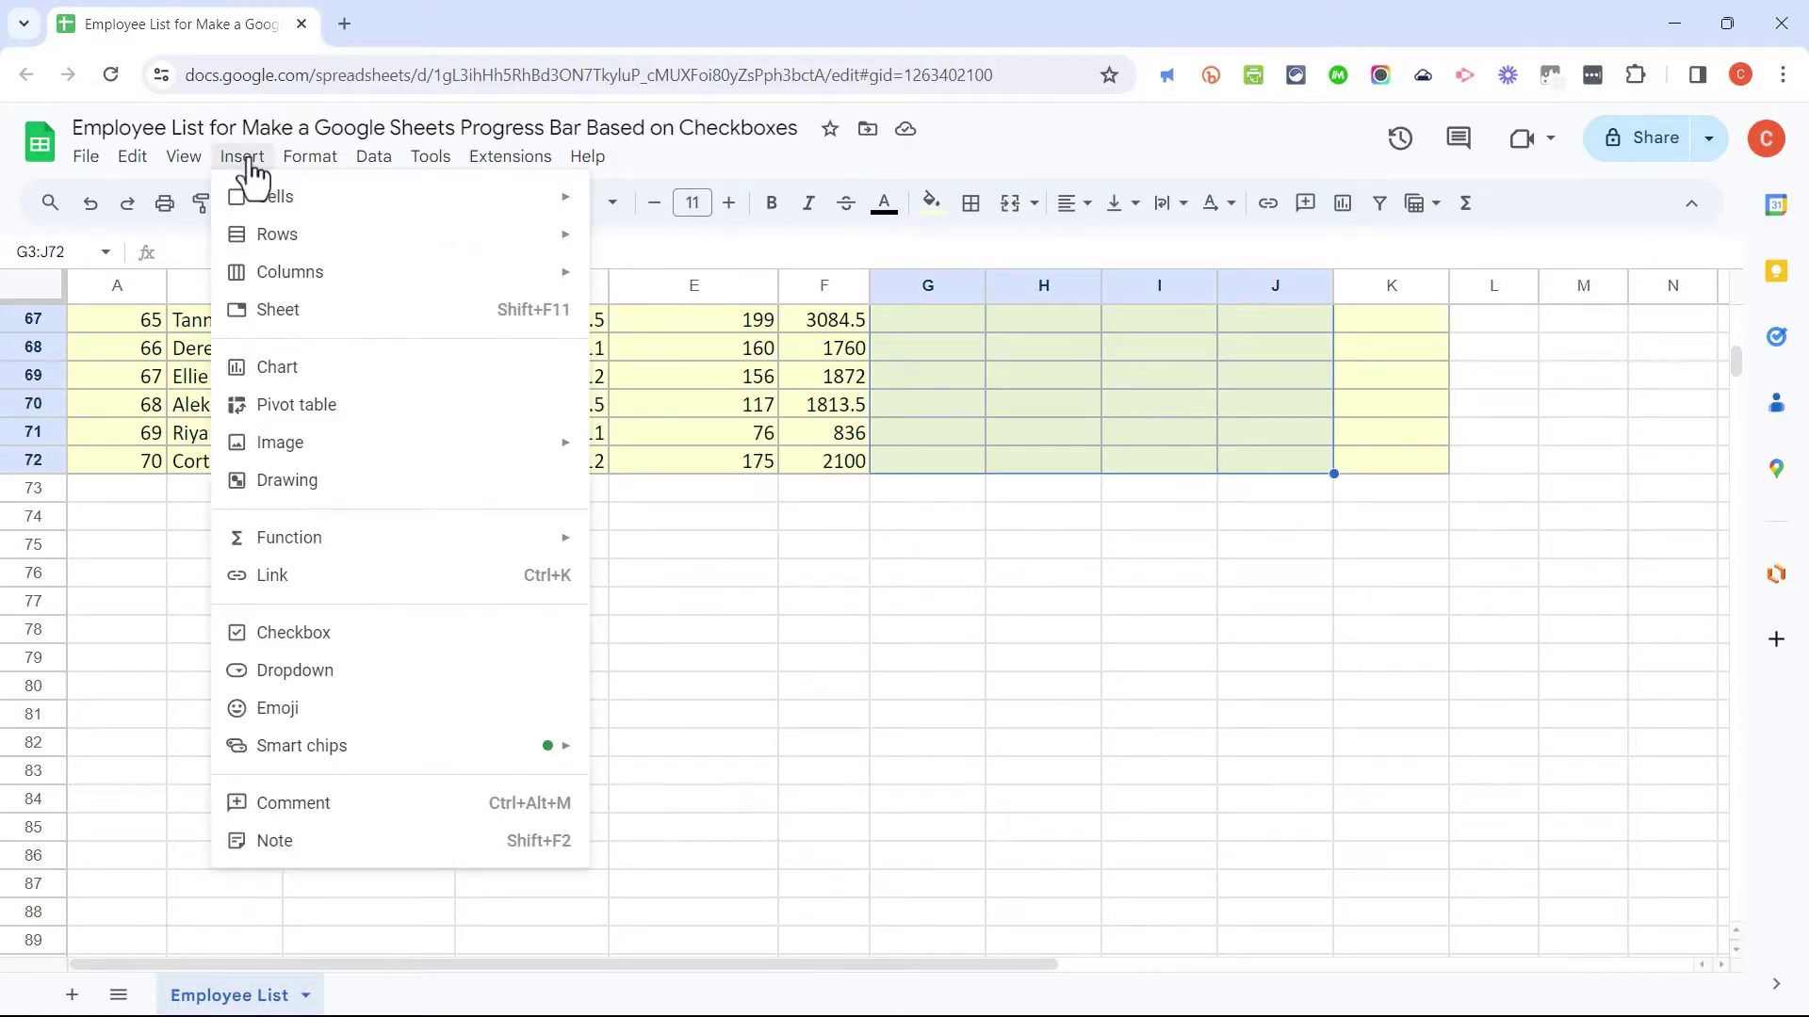
left_click(303, 635)
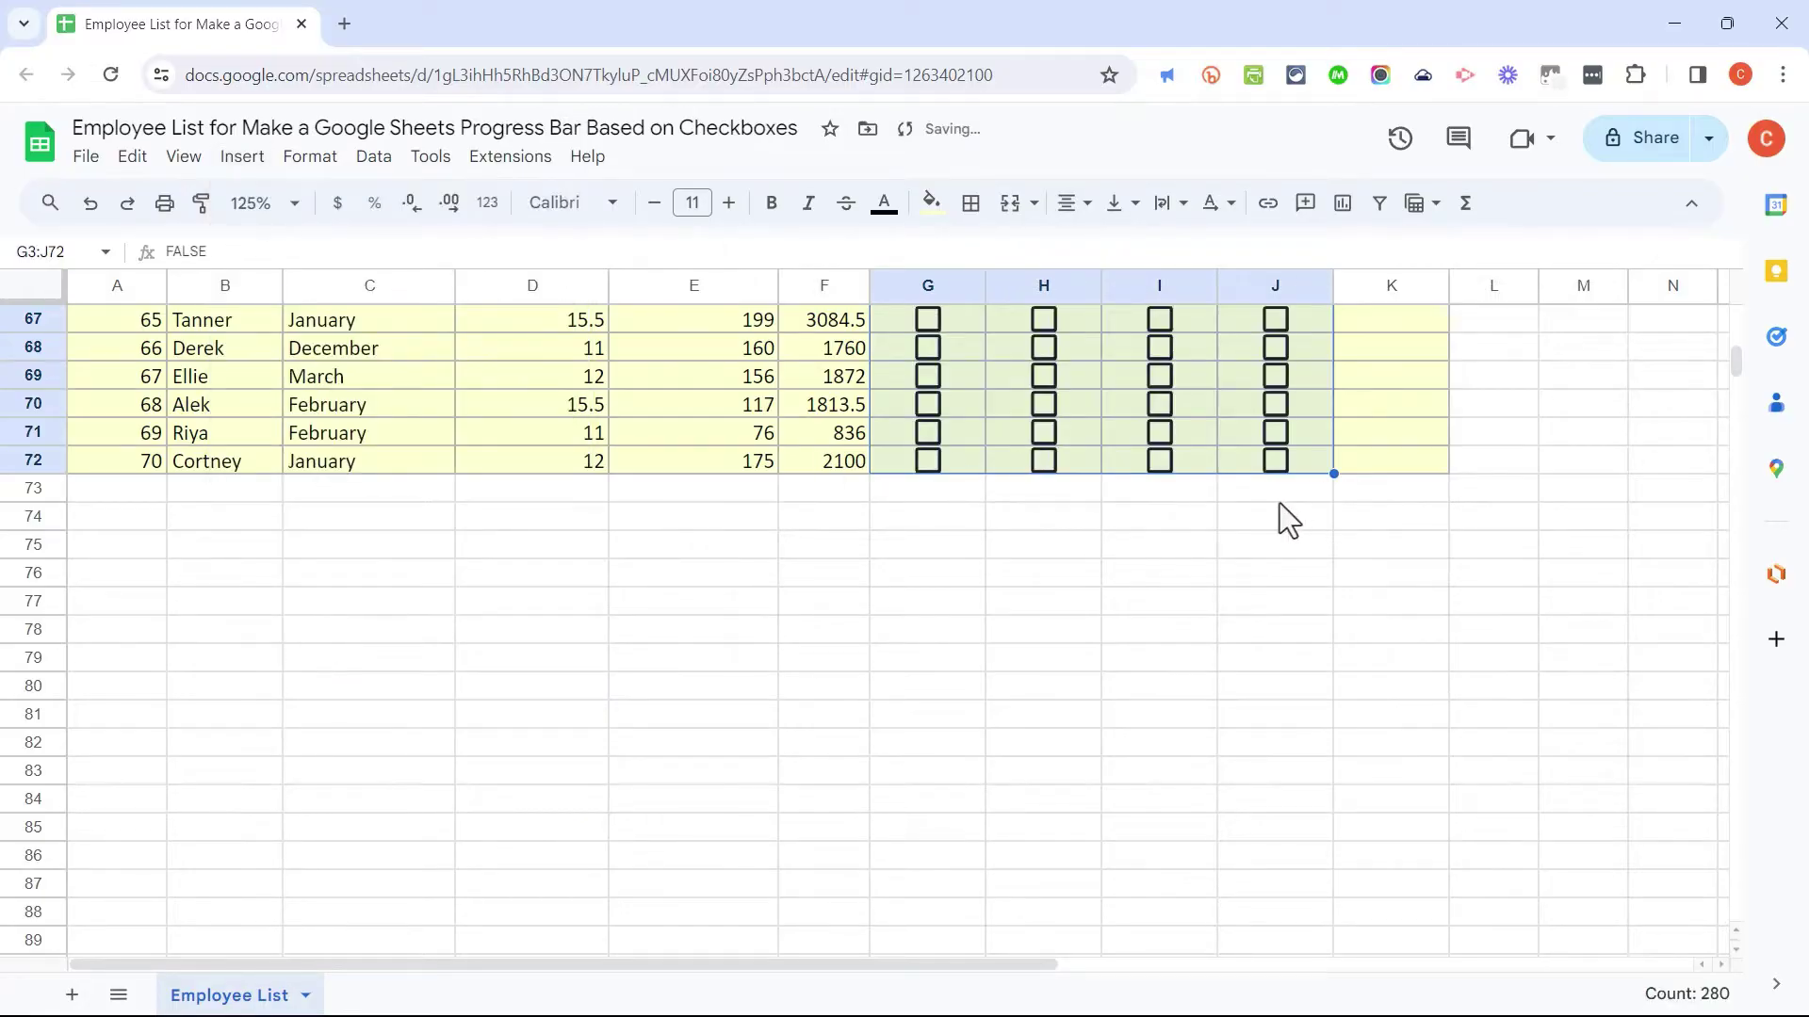
scroll(1281, 504, "up", 20)
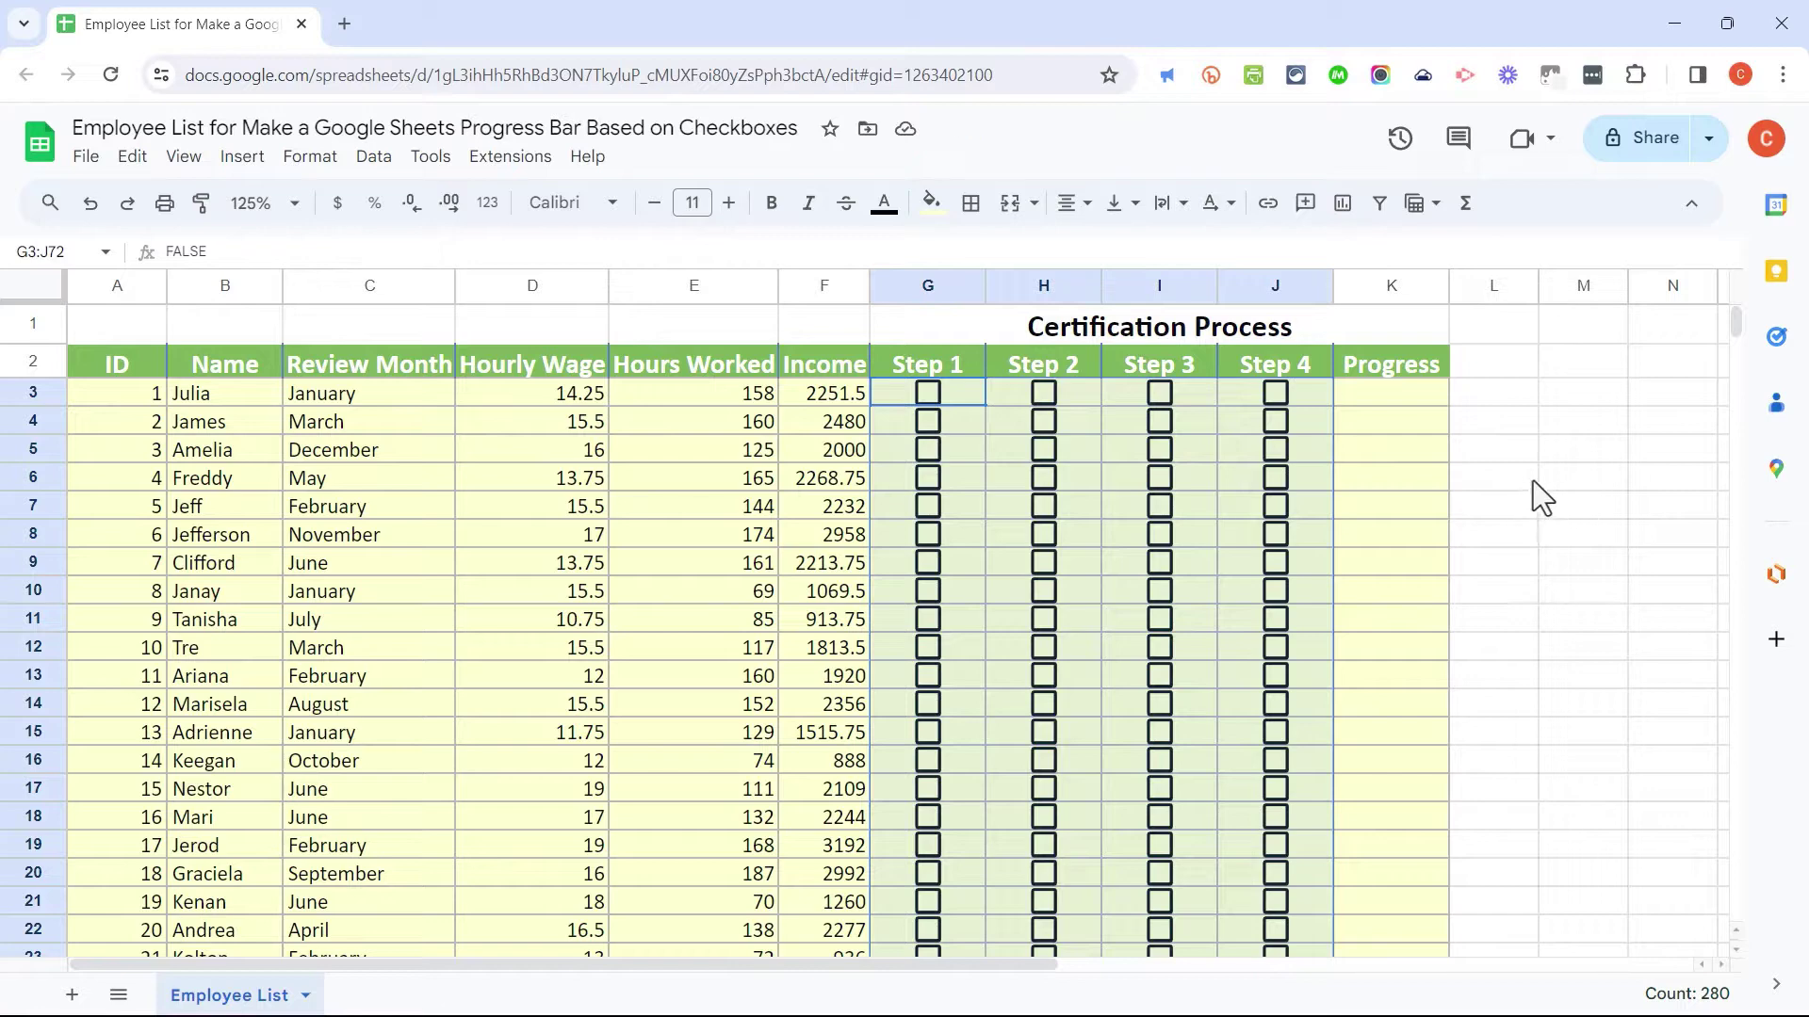
left_click(1553, 505)
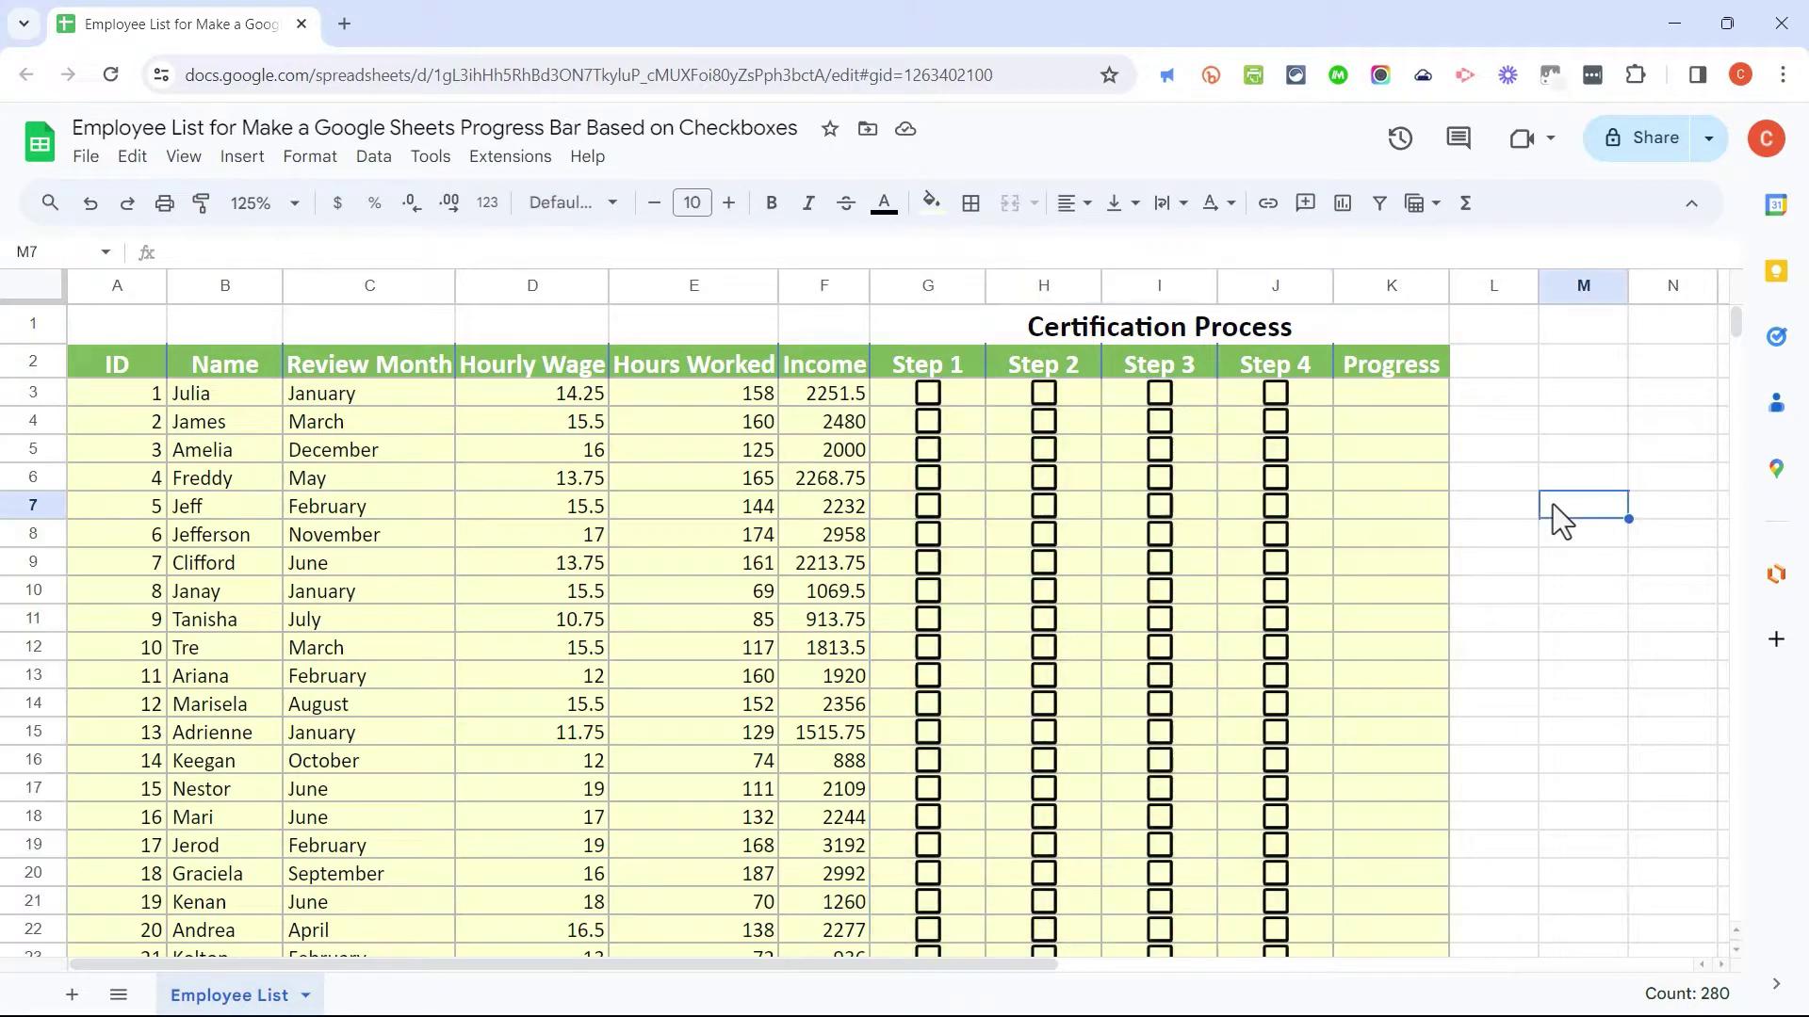
- Start a formula with =sparkline( in the first Progress cell, K3
left_click(1403, 407)
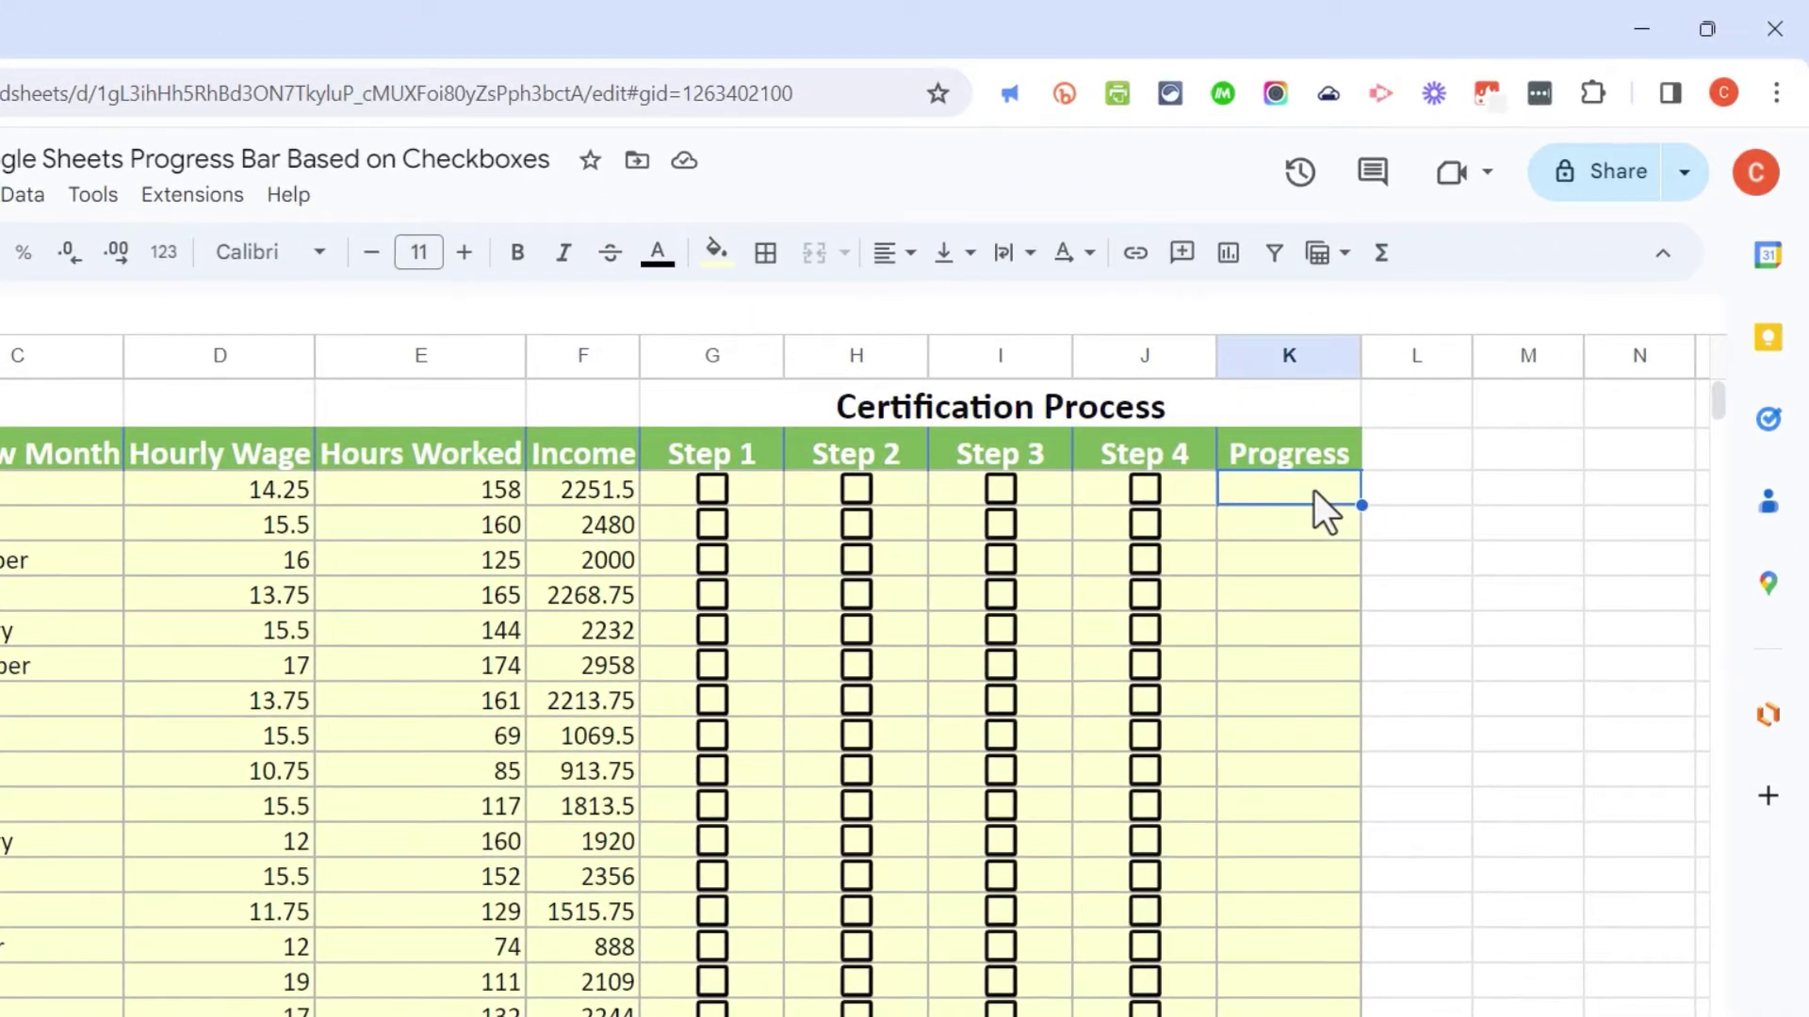
type("=")
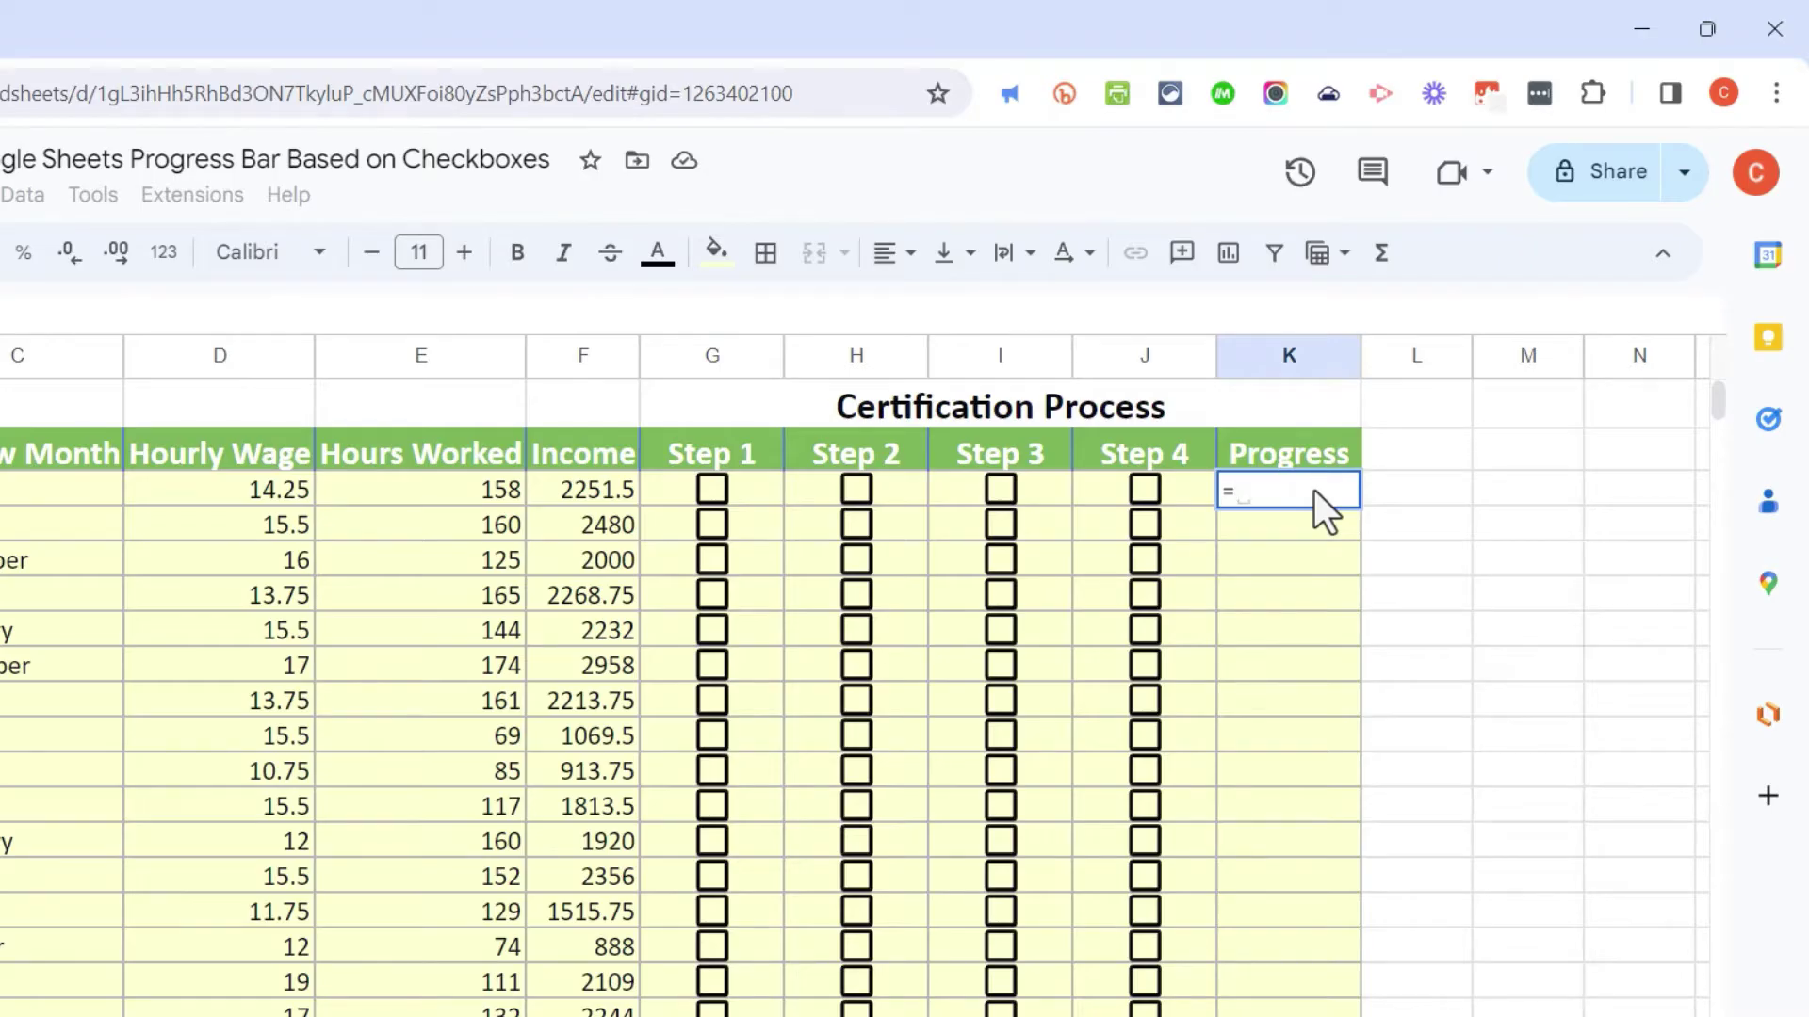
type("sparkli")
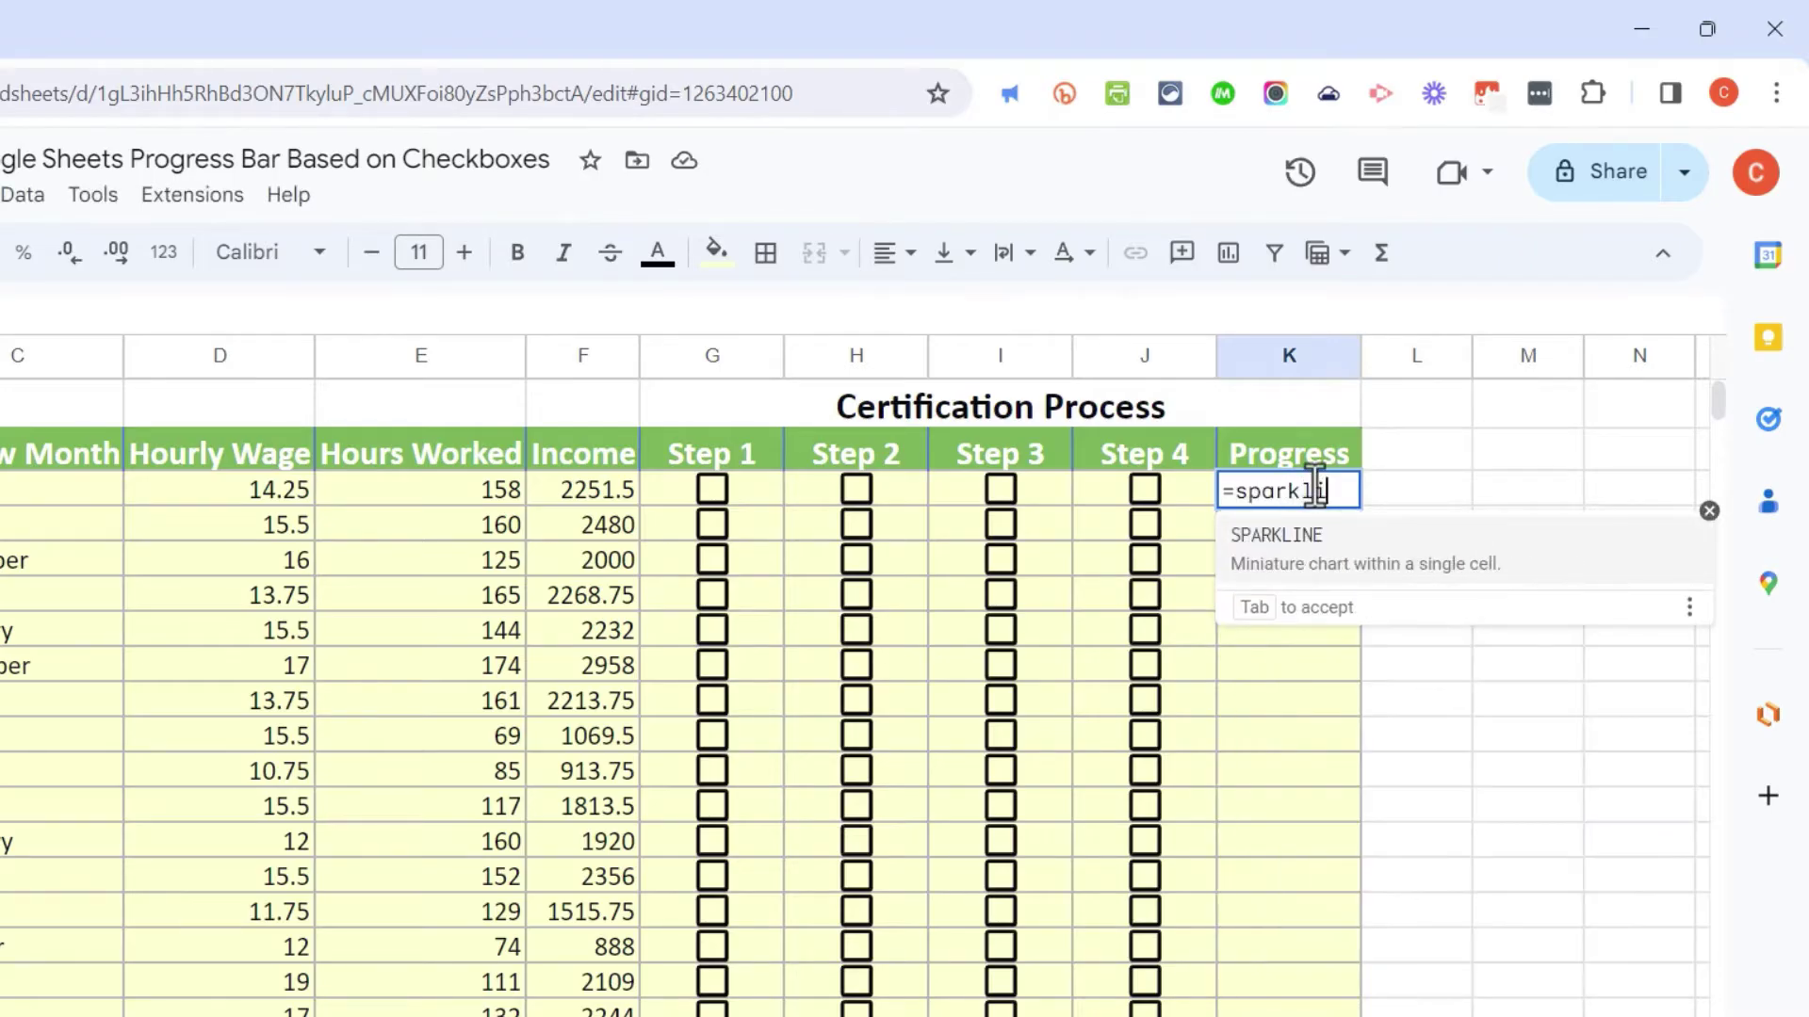
type("ne(")
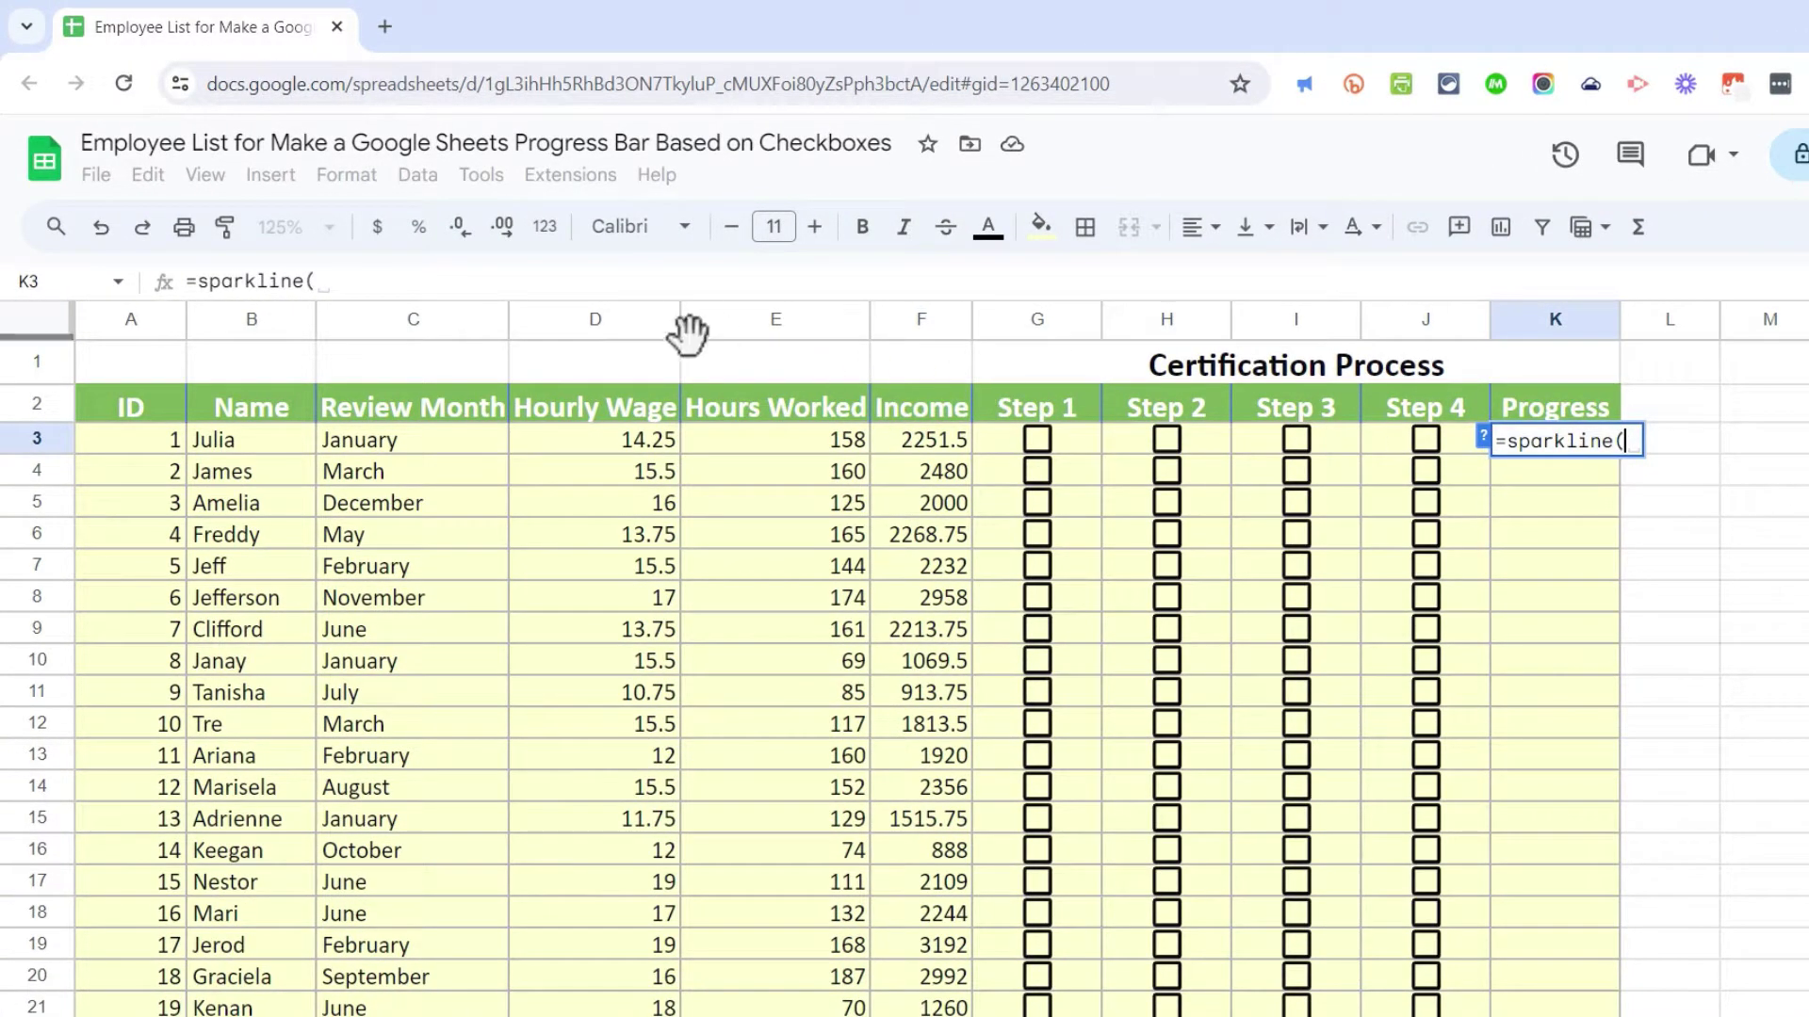
- Add counif(G3:J3,true), as the data argument of the sparkline formula in K3
left_click(361, 283)
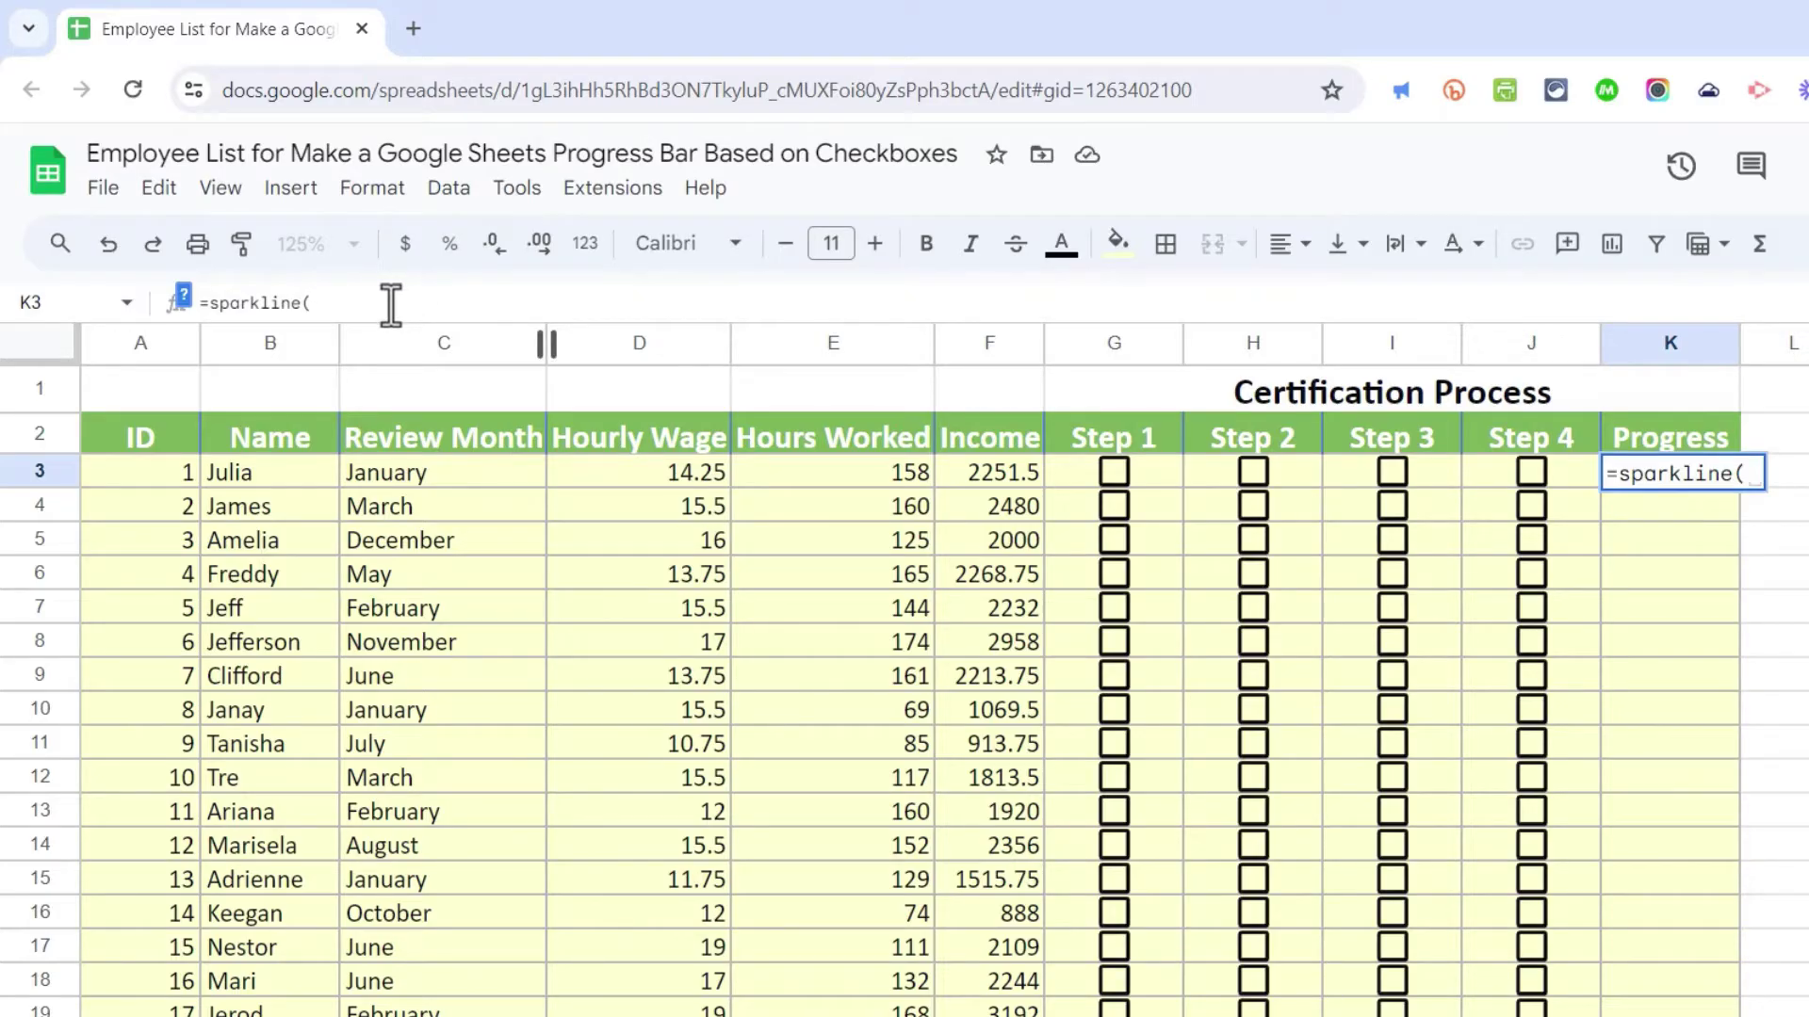
type("coun")
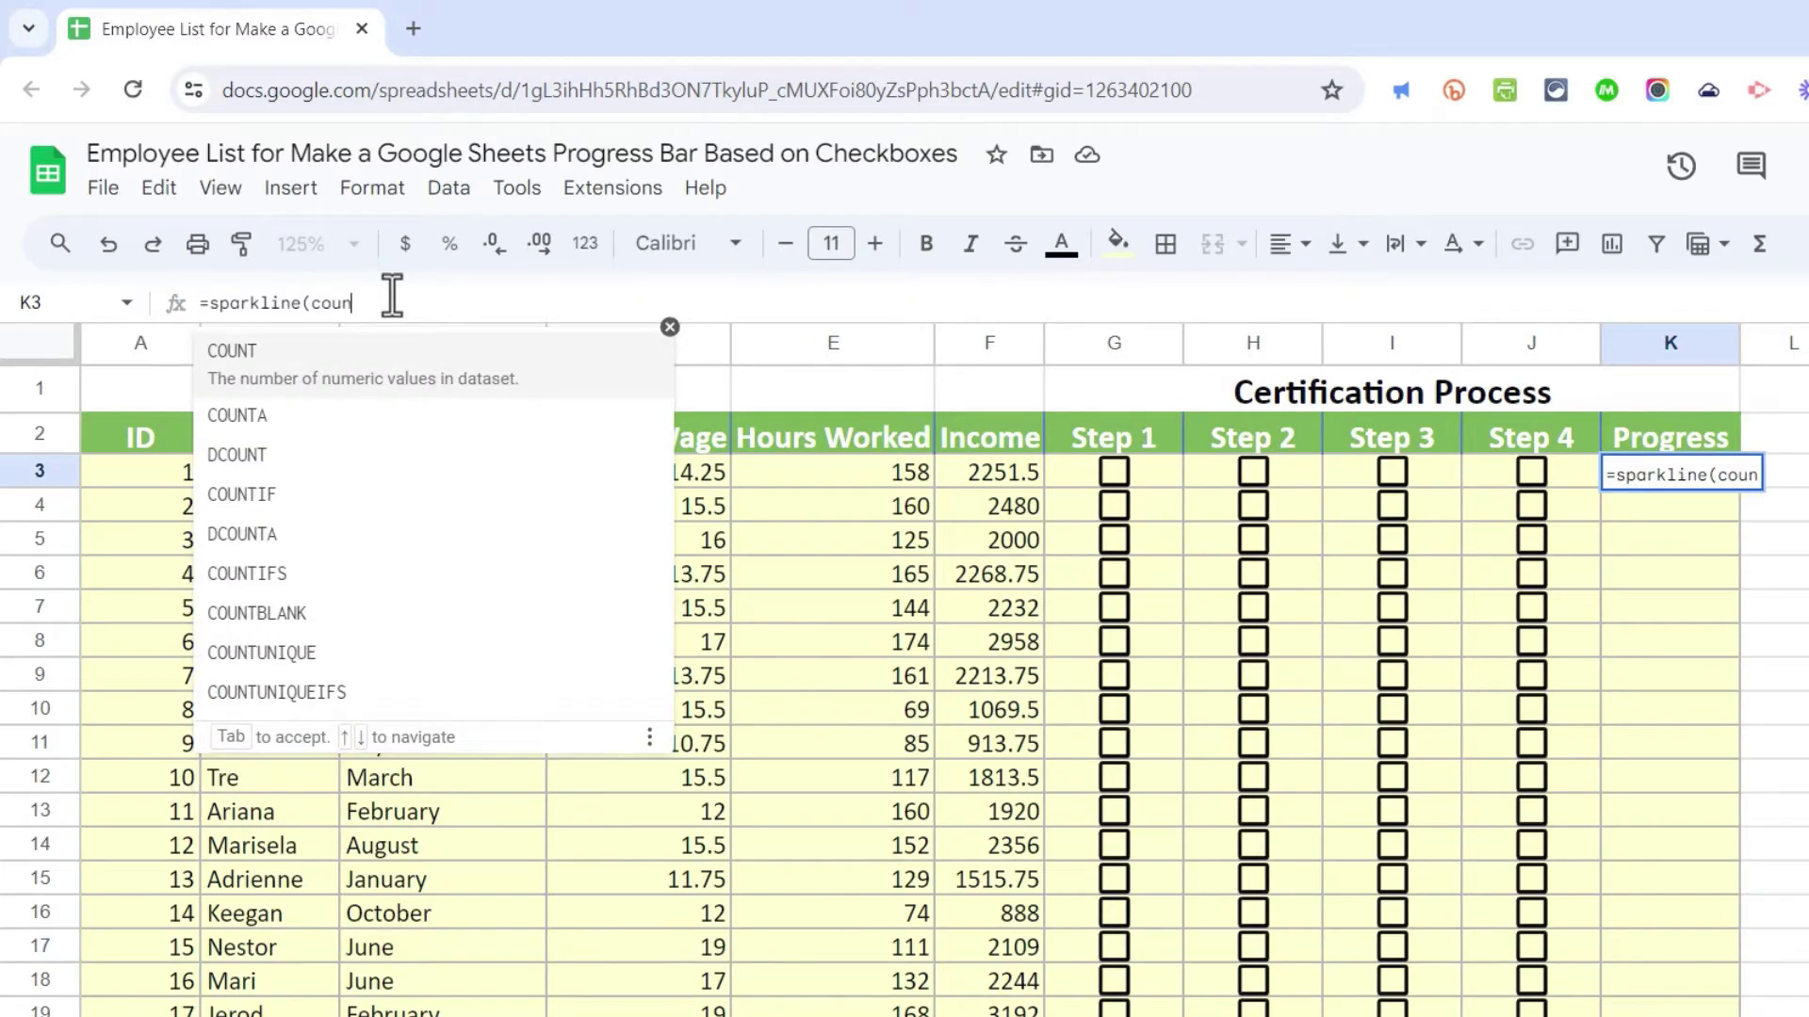
type("if")
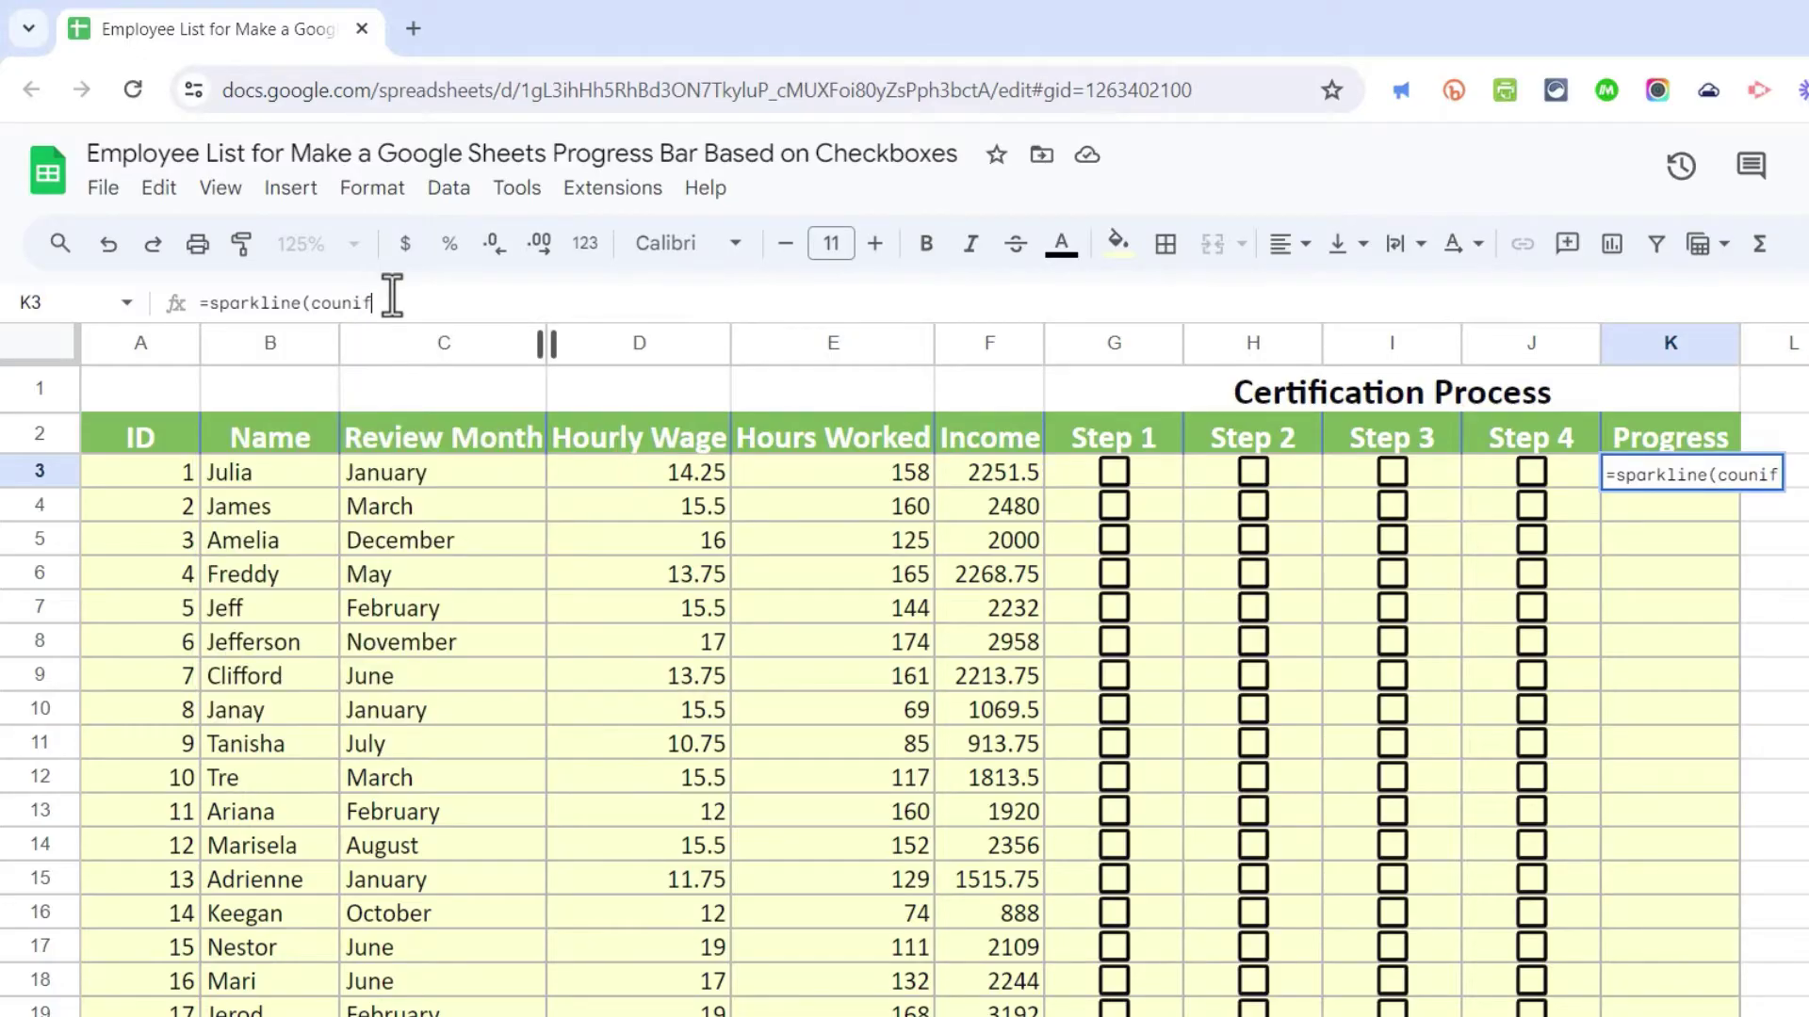
type("(")
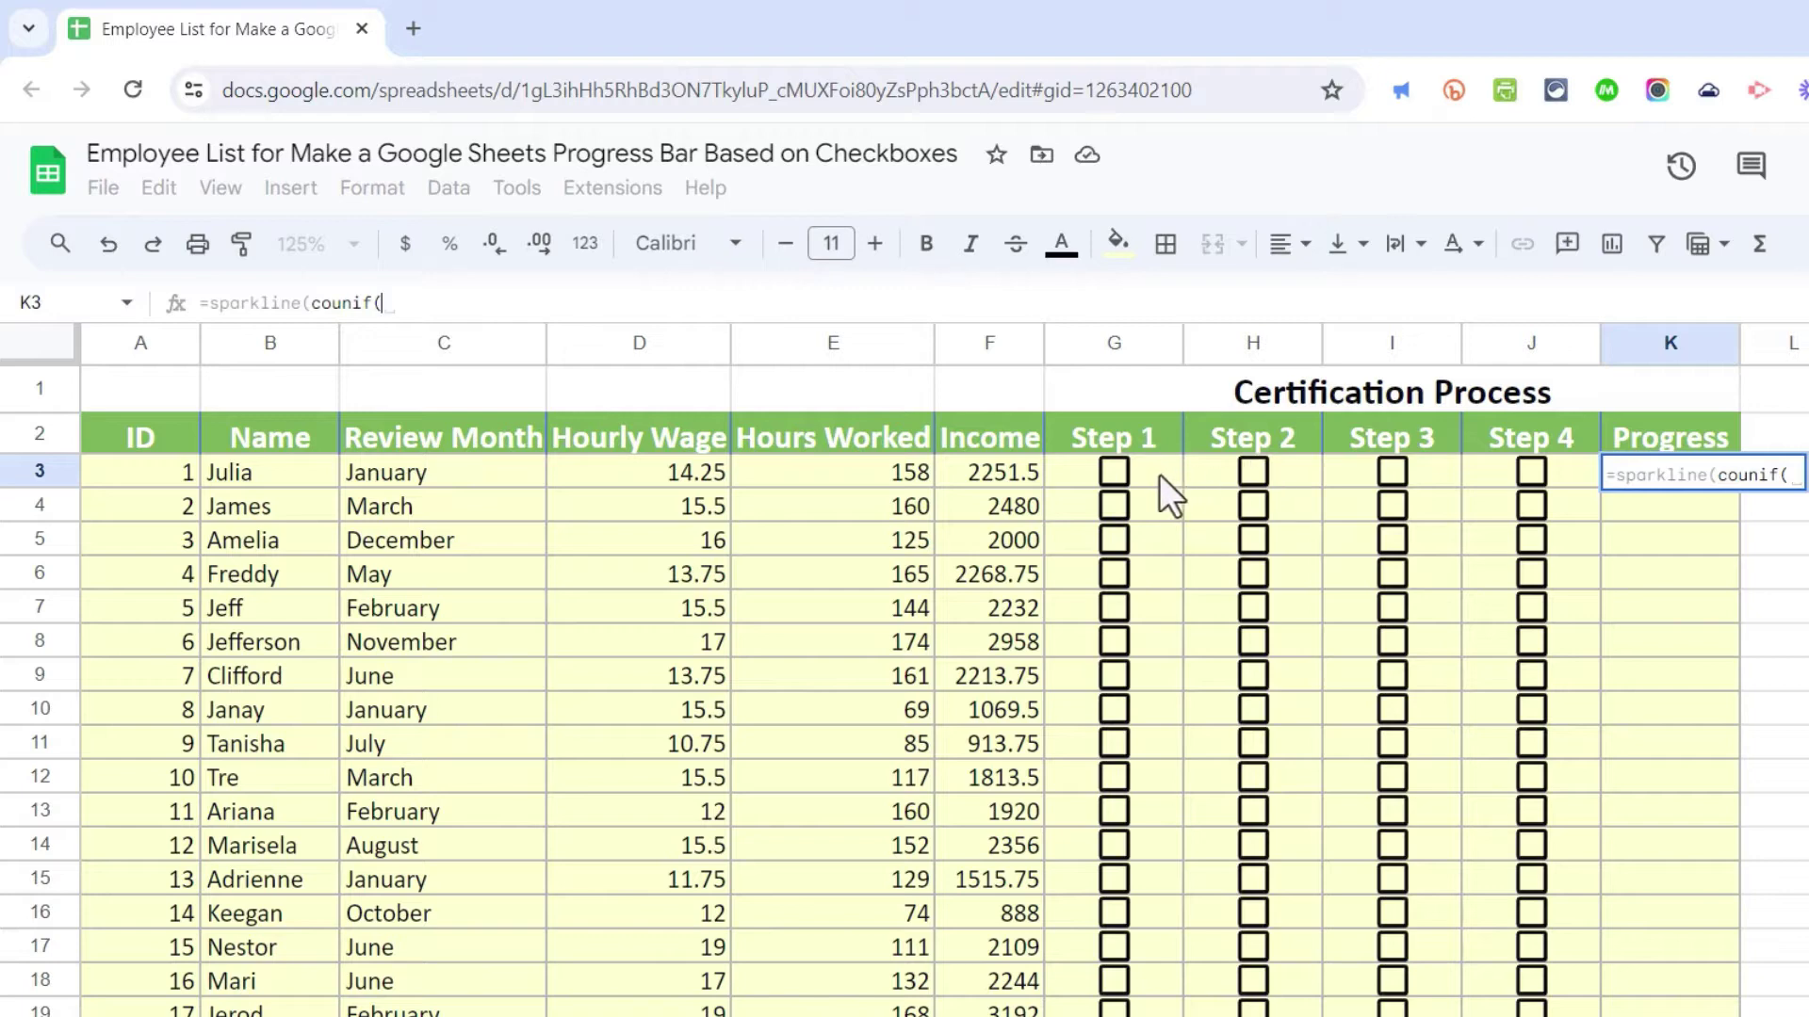
left_click_drag(1164, 475, 1573, 479)
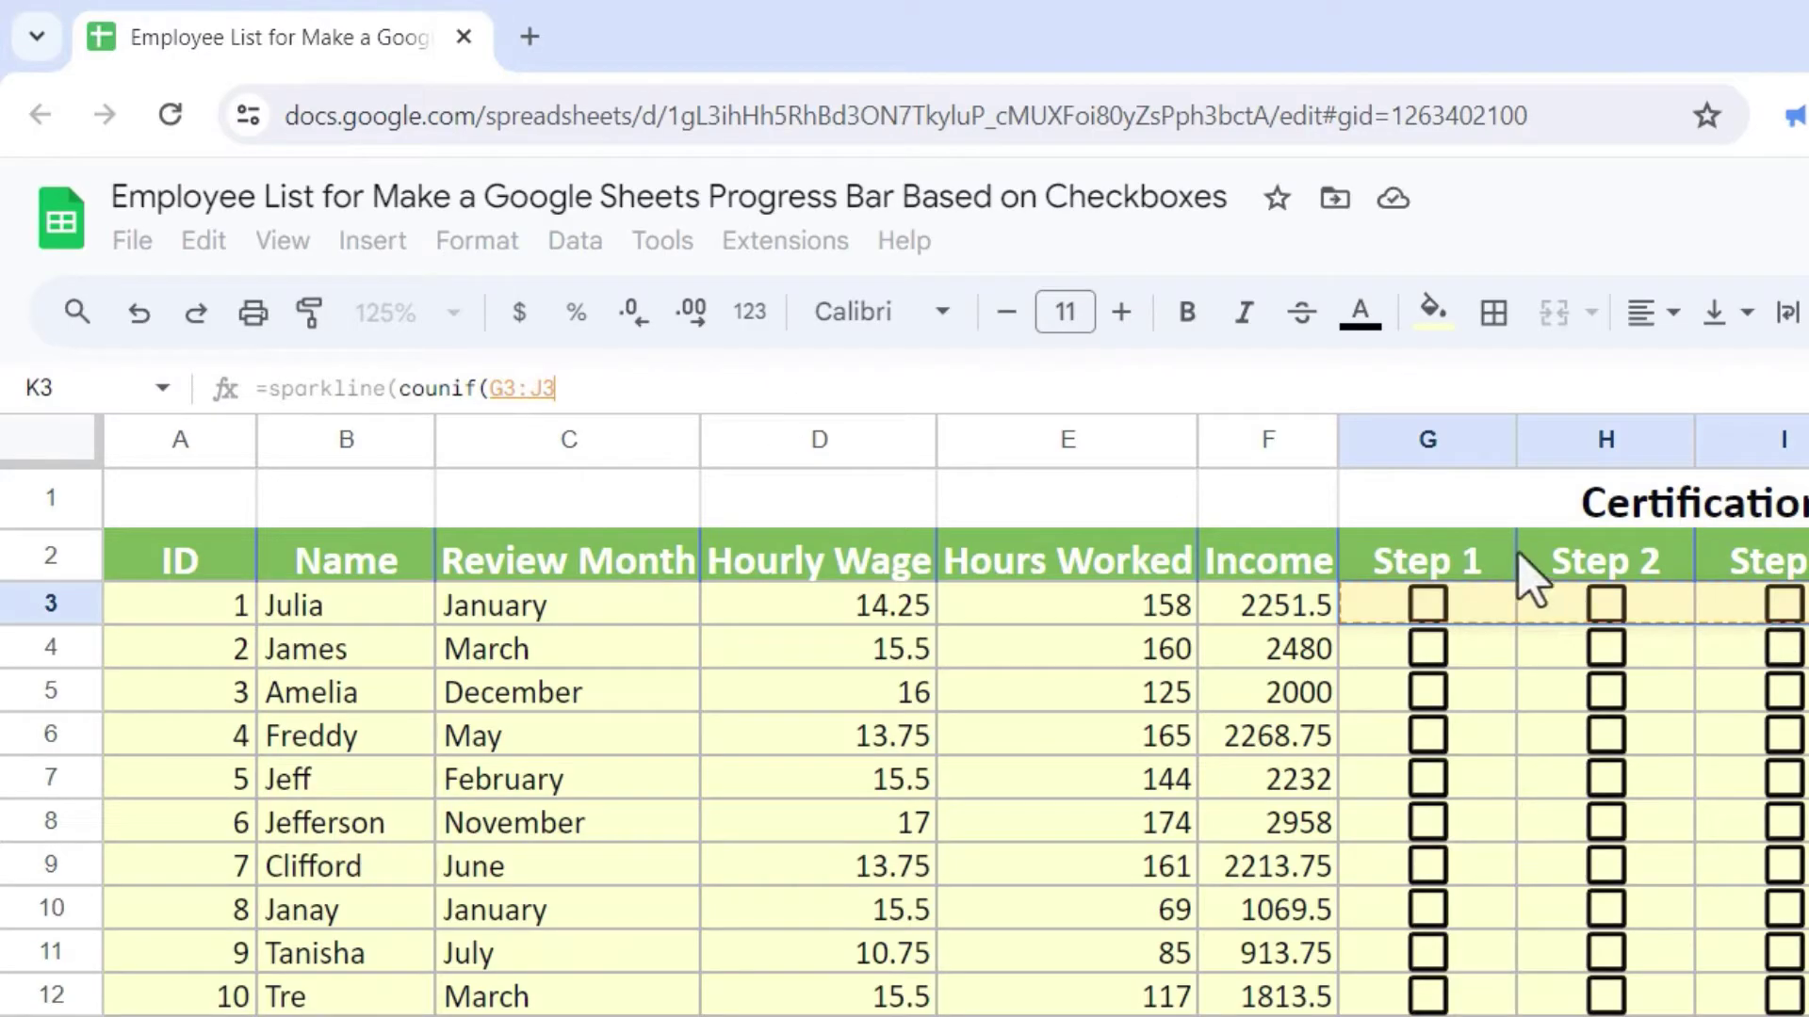
type(",true")
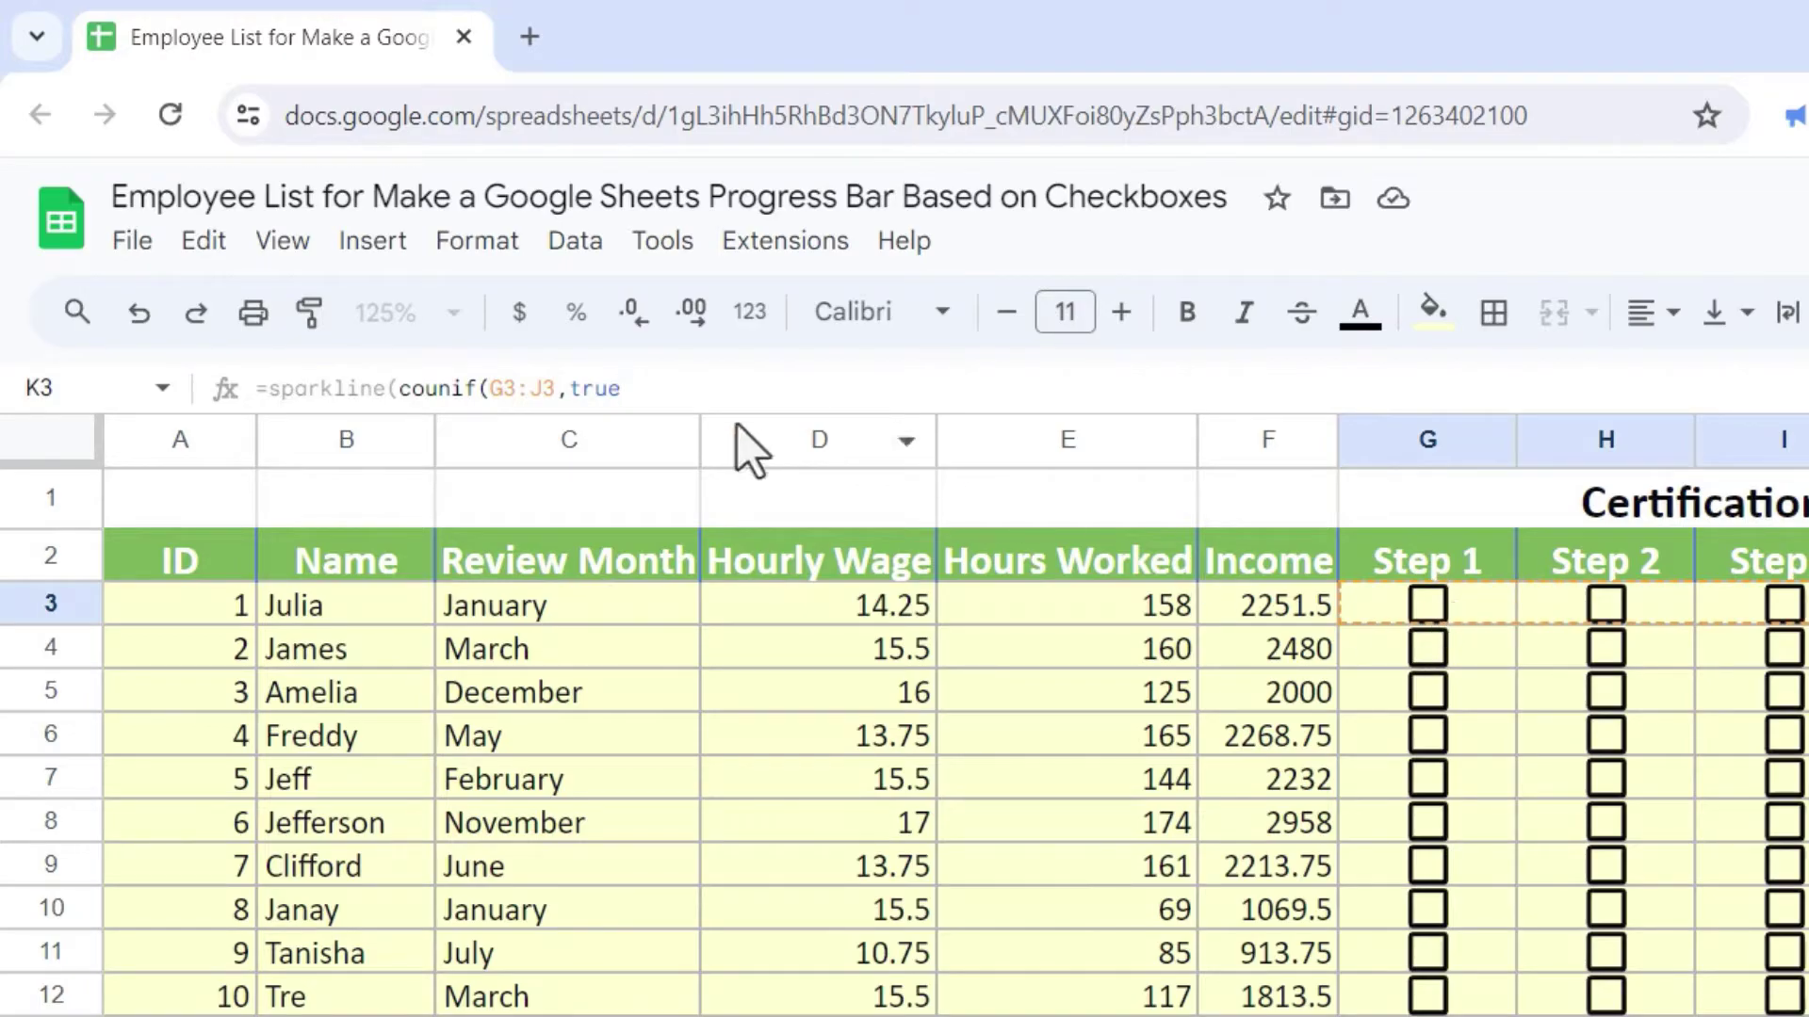
type("),")
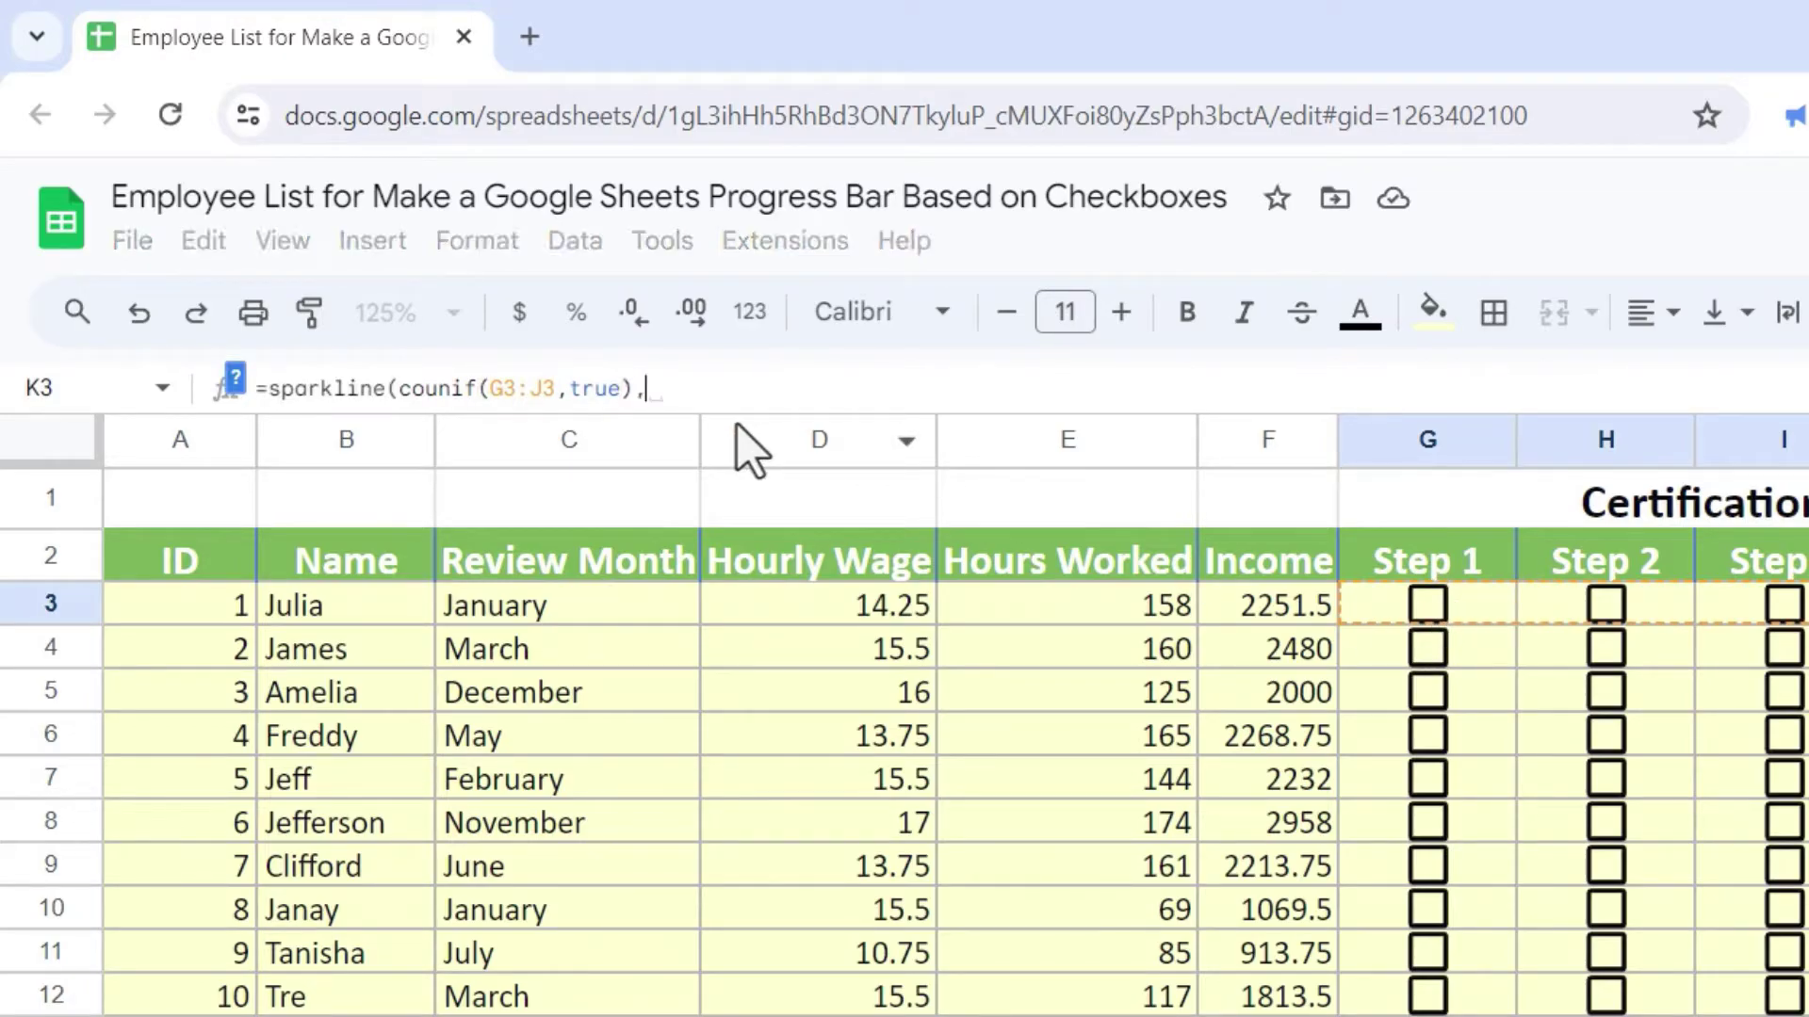
- Complete the K3 formula with the options {"charttype","bar";"max",4}) and enter it
left_click(728, 391)
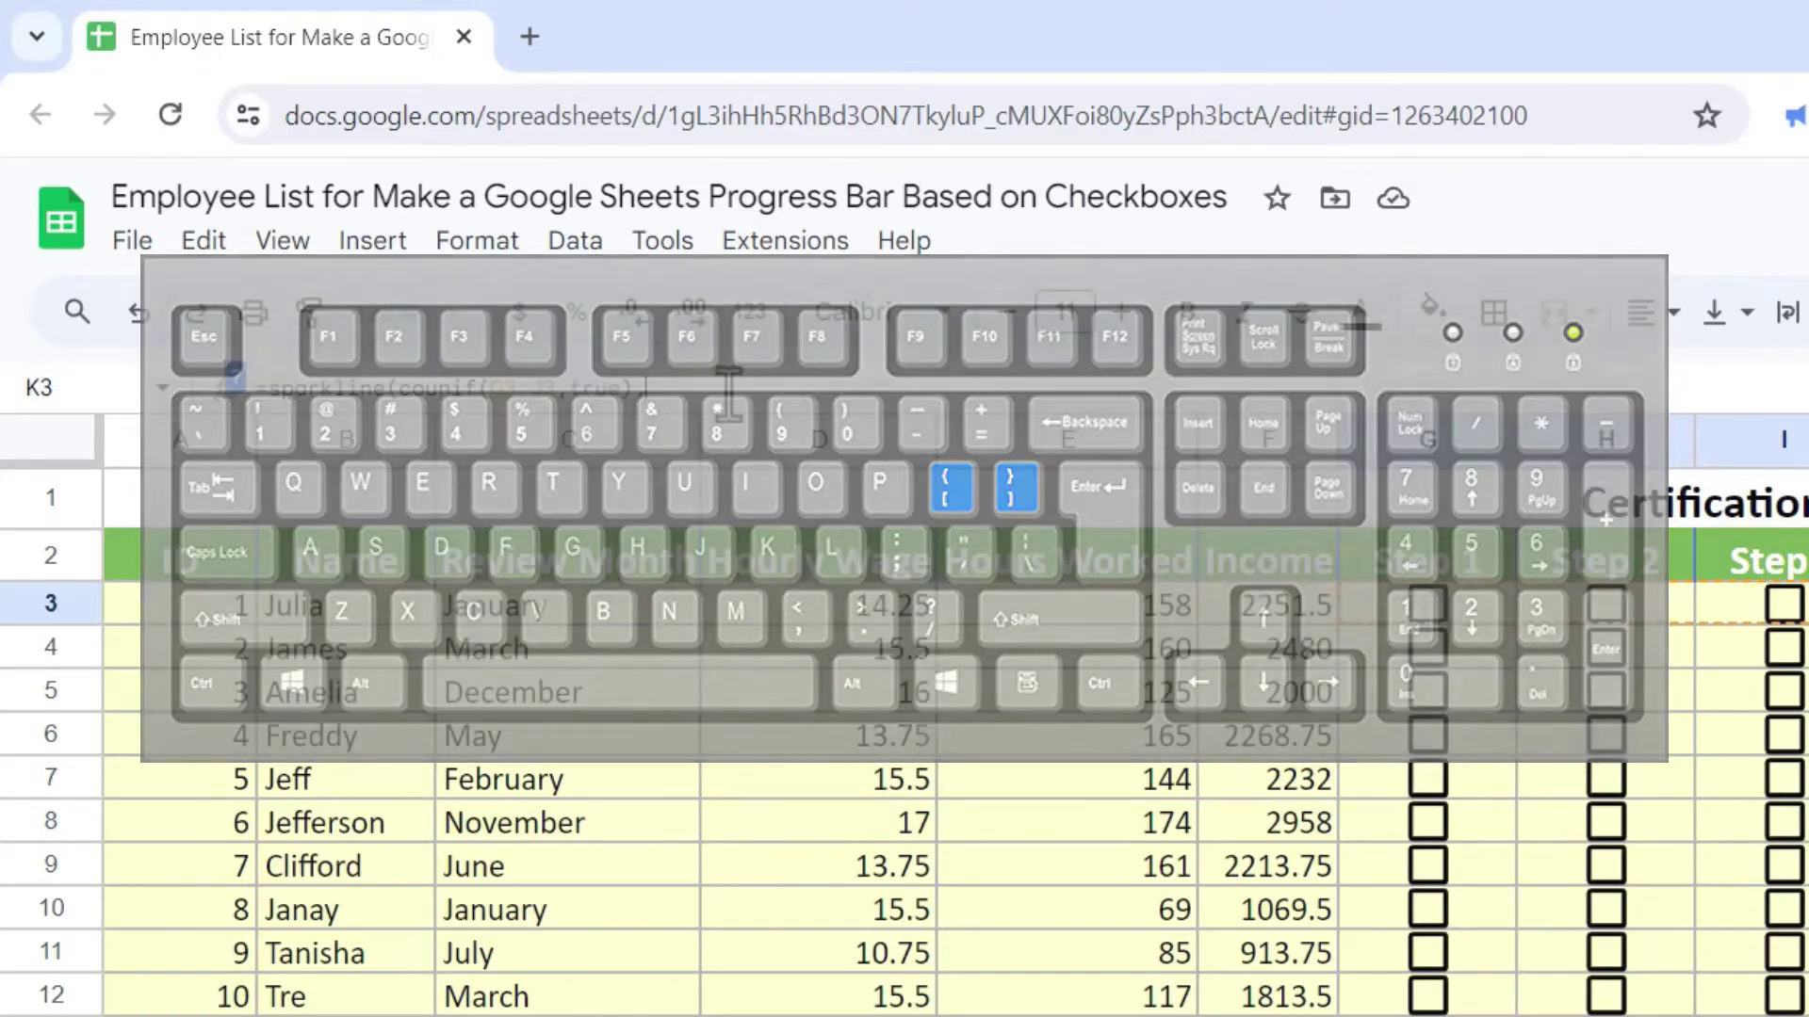
type("{")
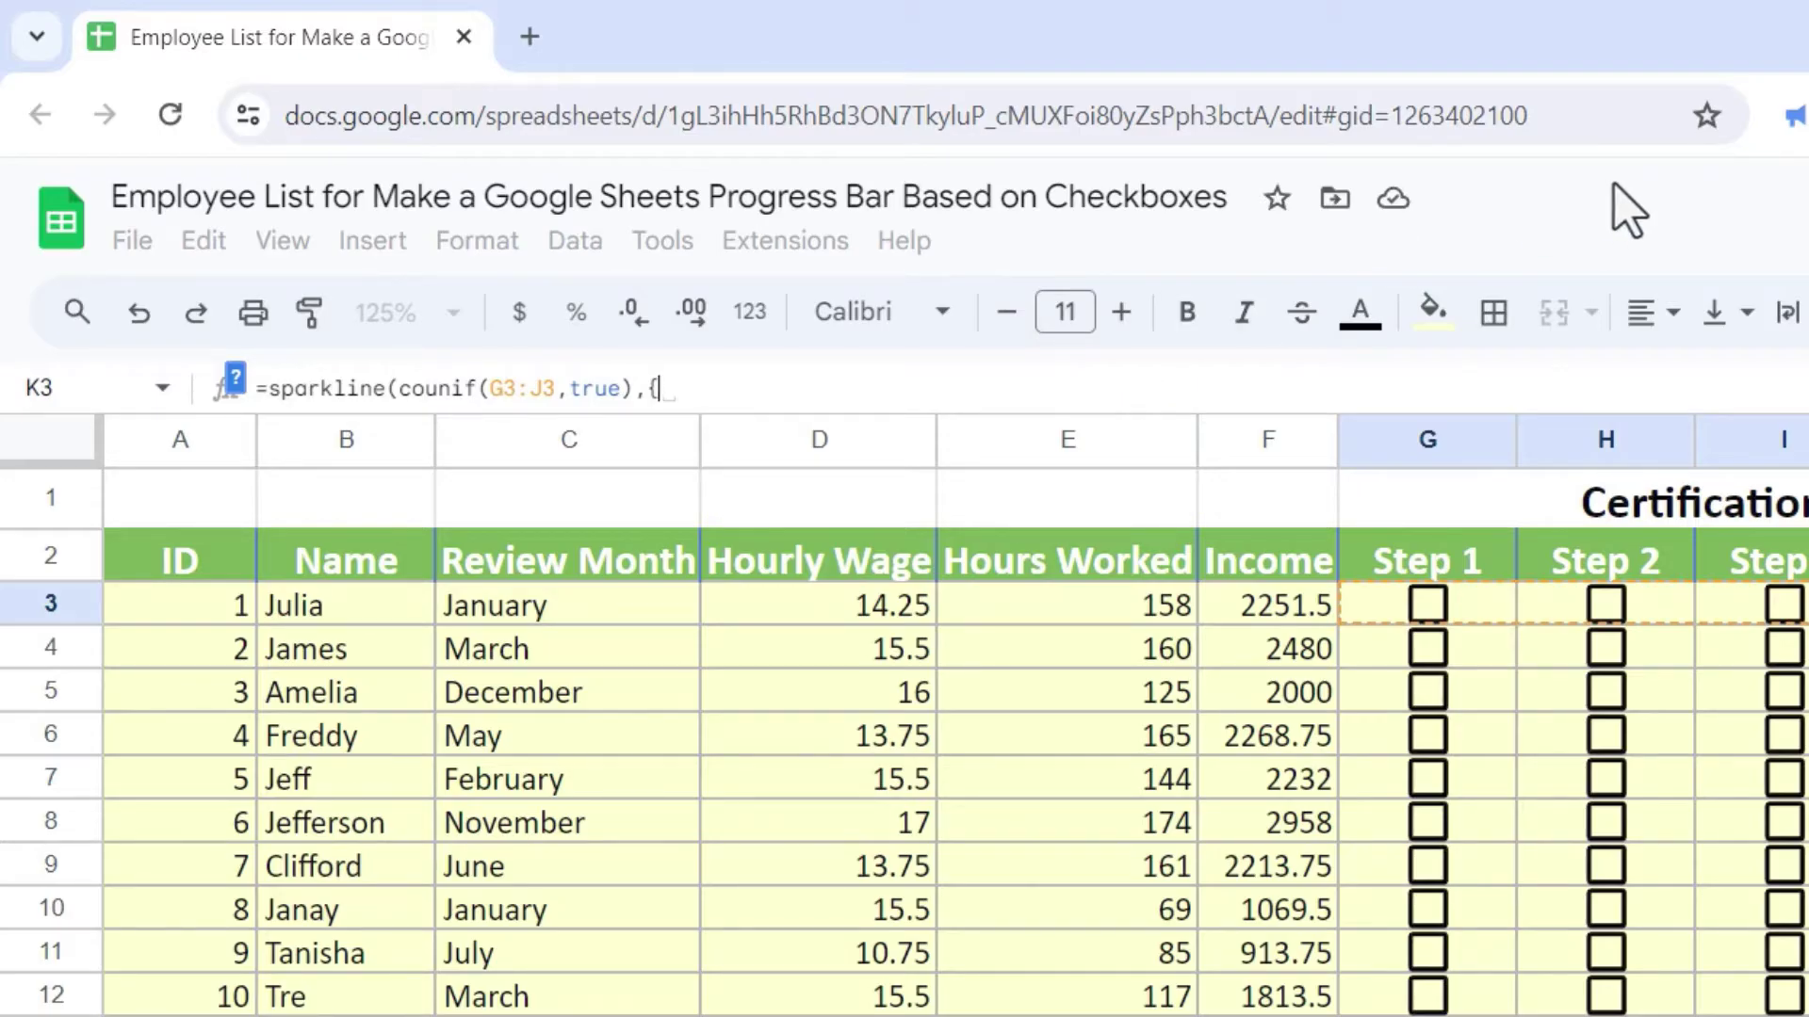
type("\"")
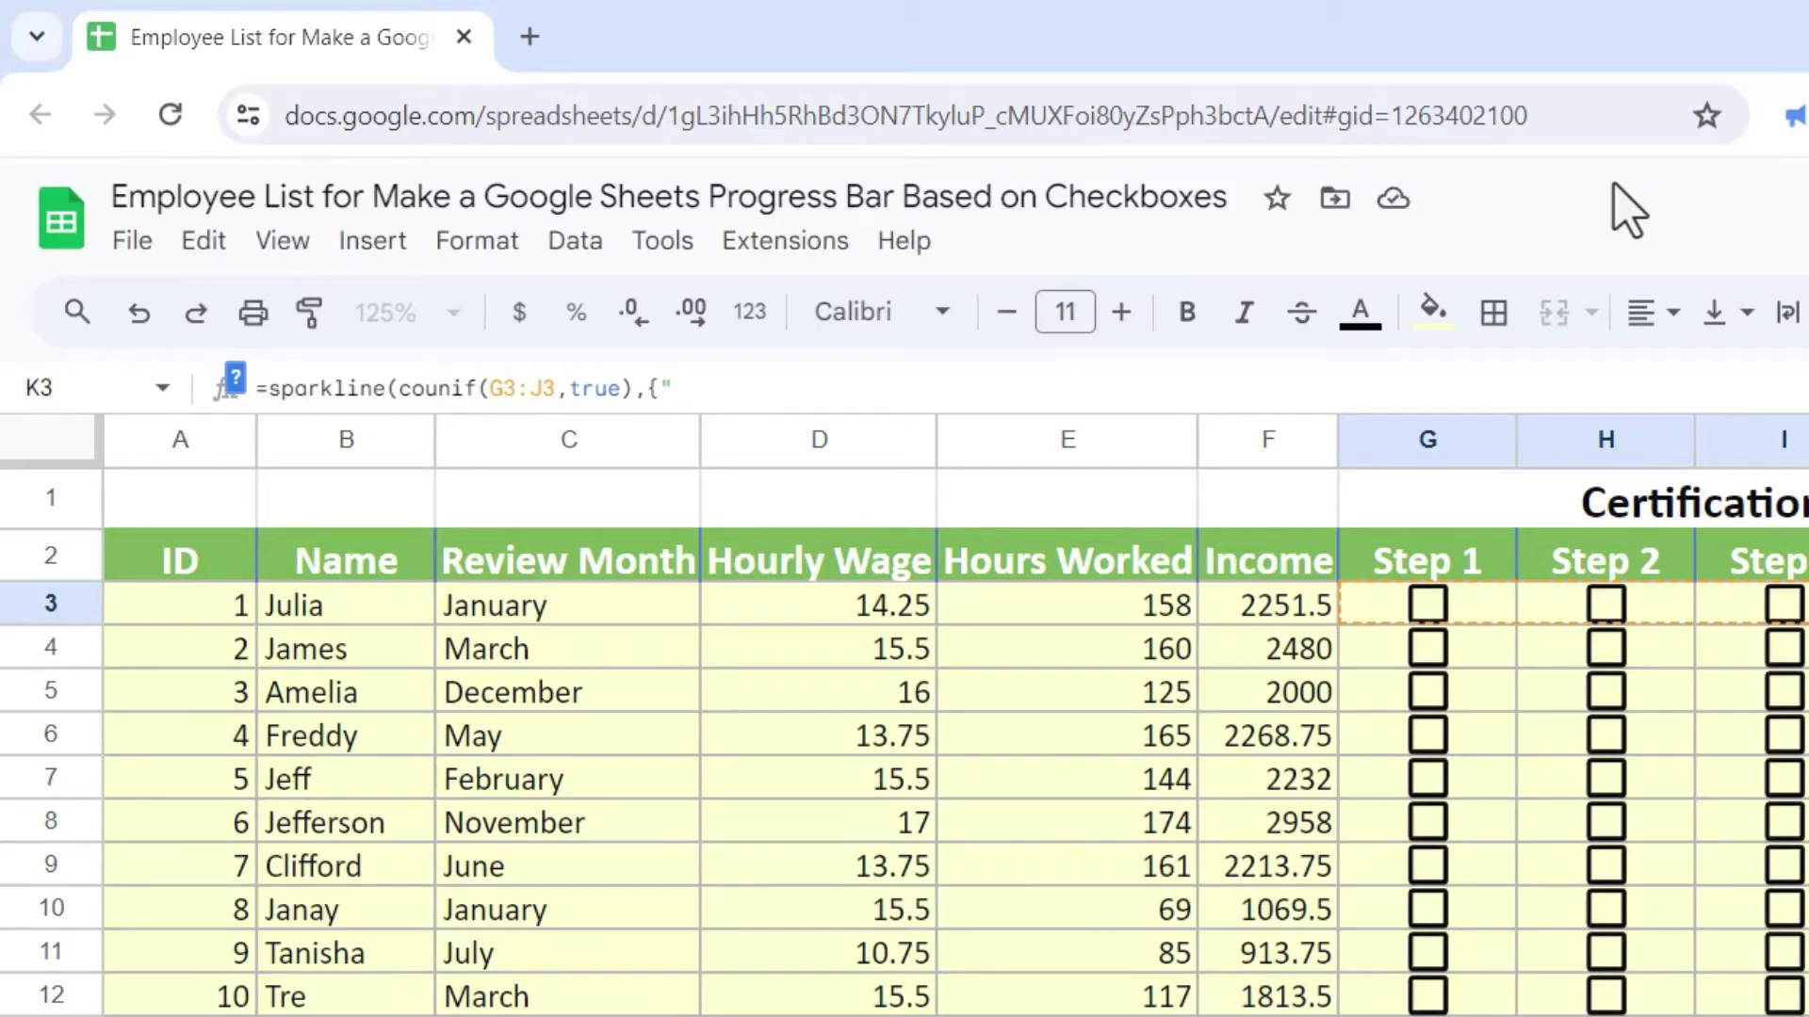
type("charttype\",")
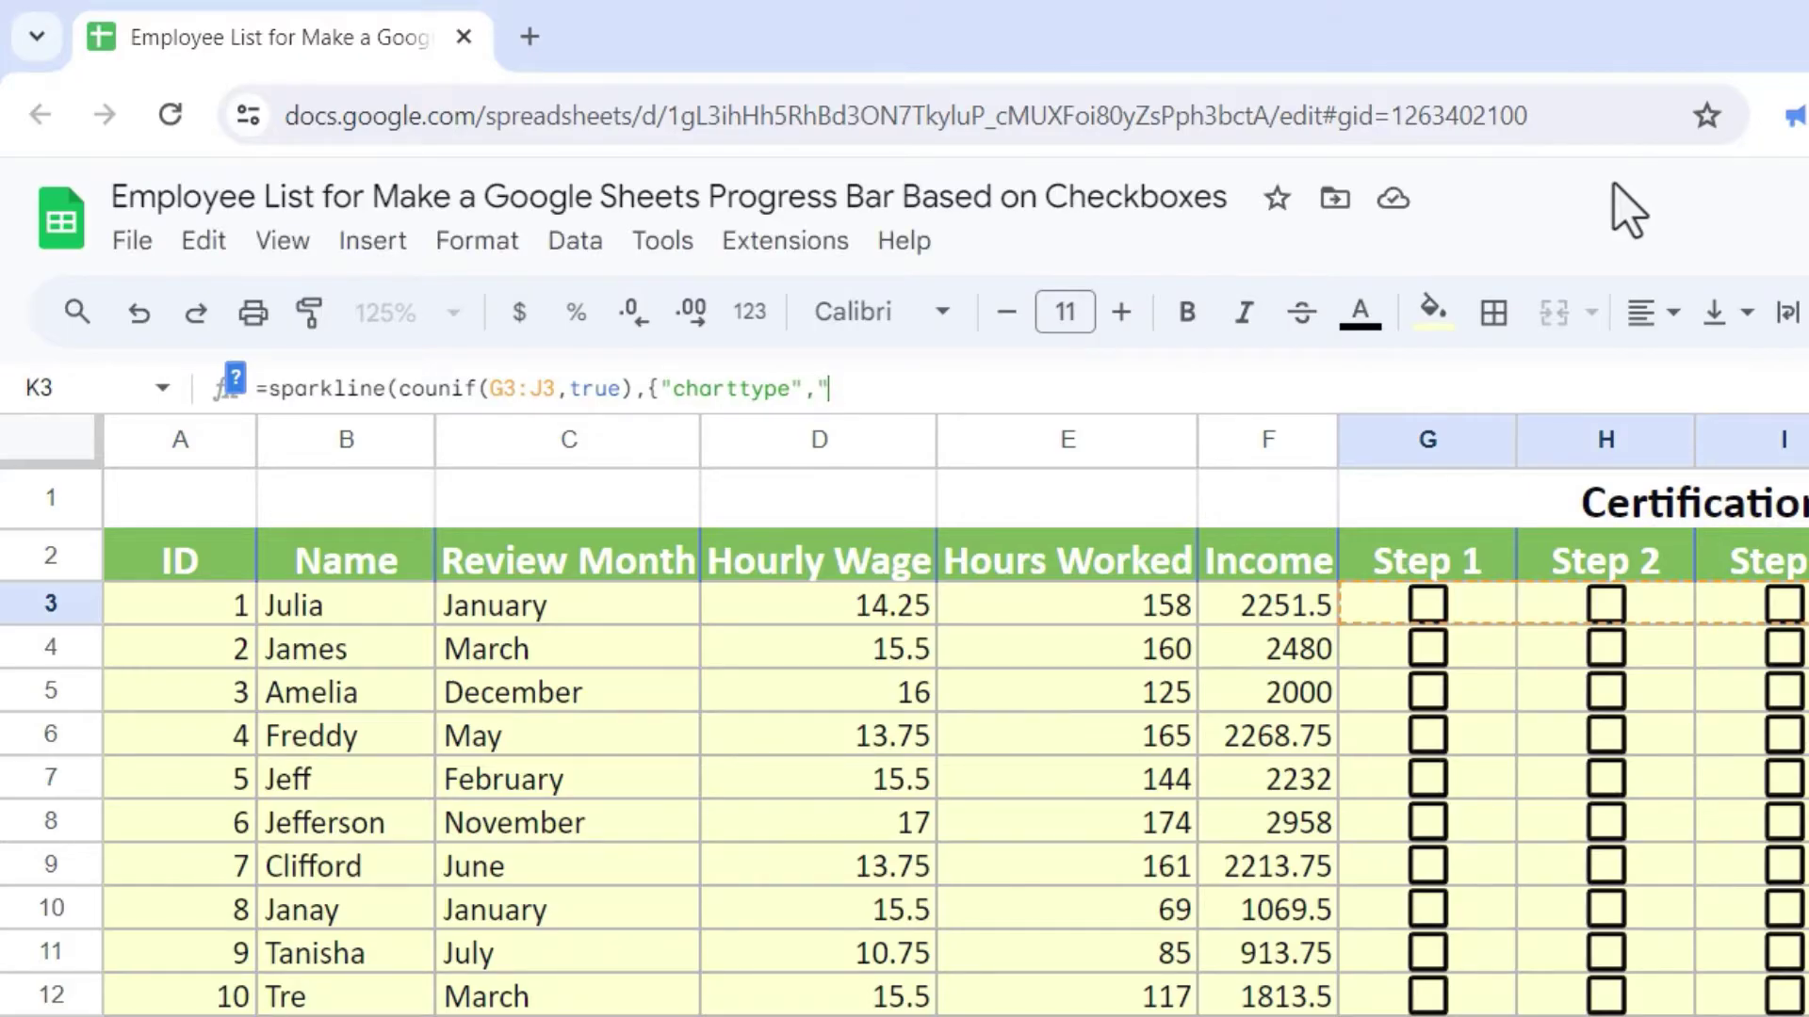
type("\"bar\"")
type(";\"max\",")
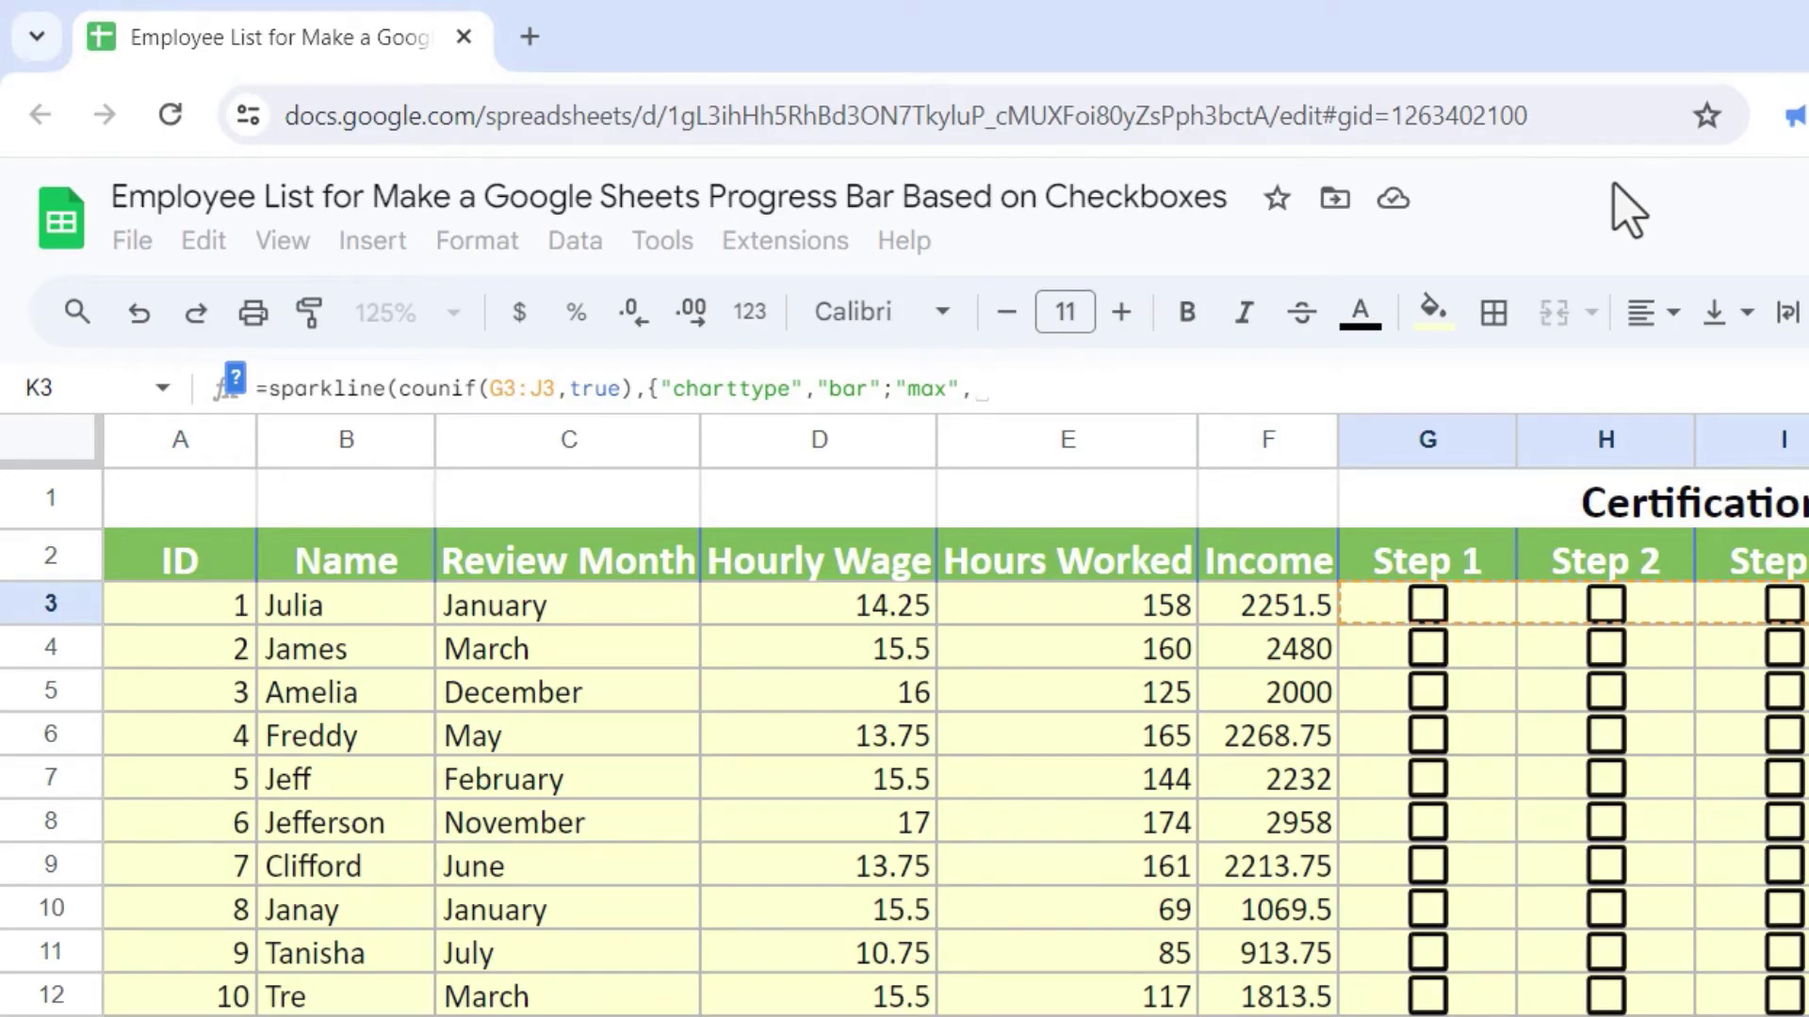
type("4")
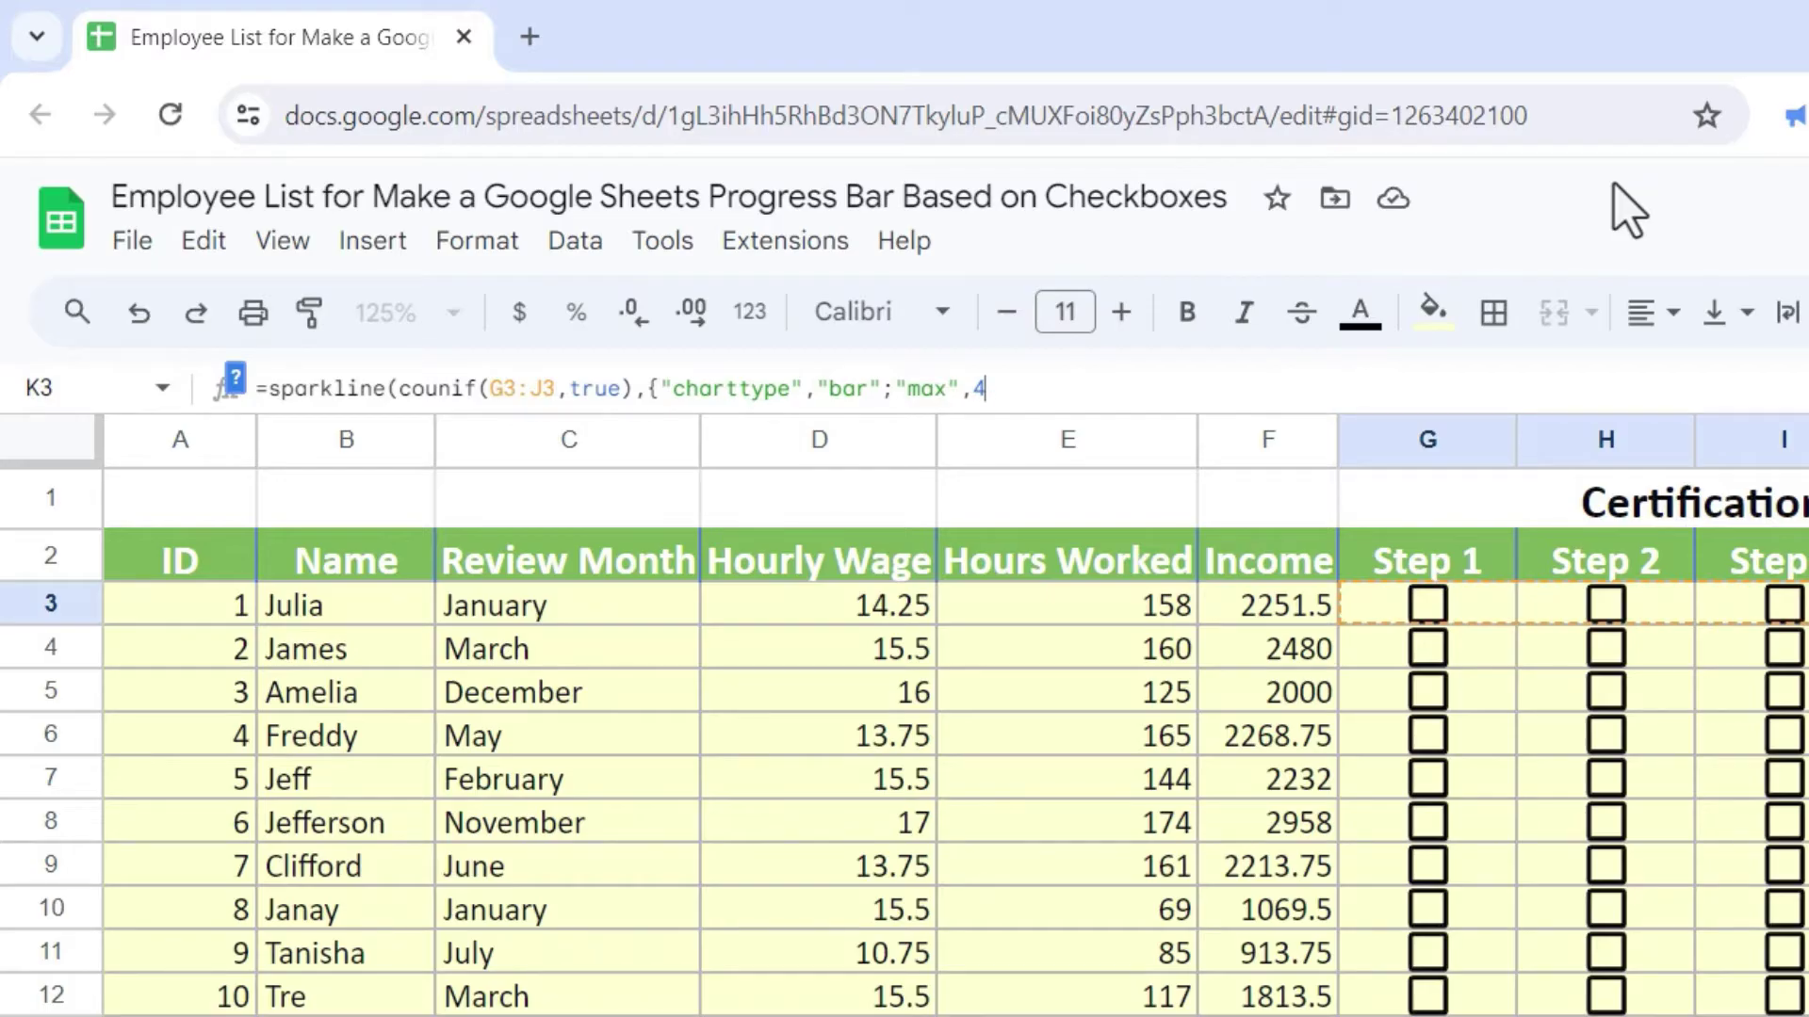
type("}")
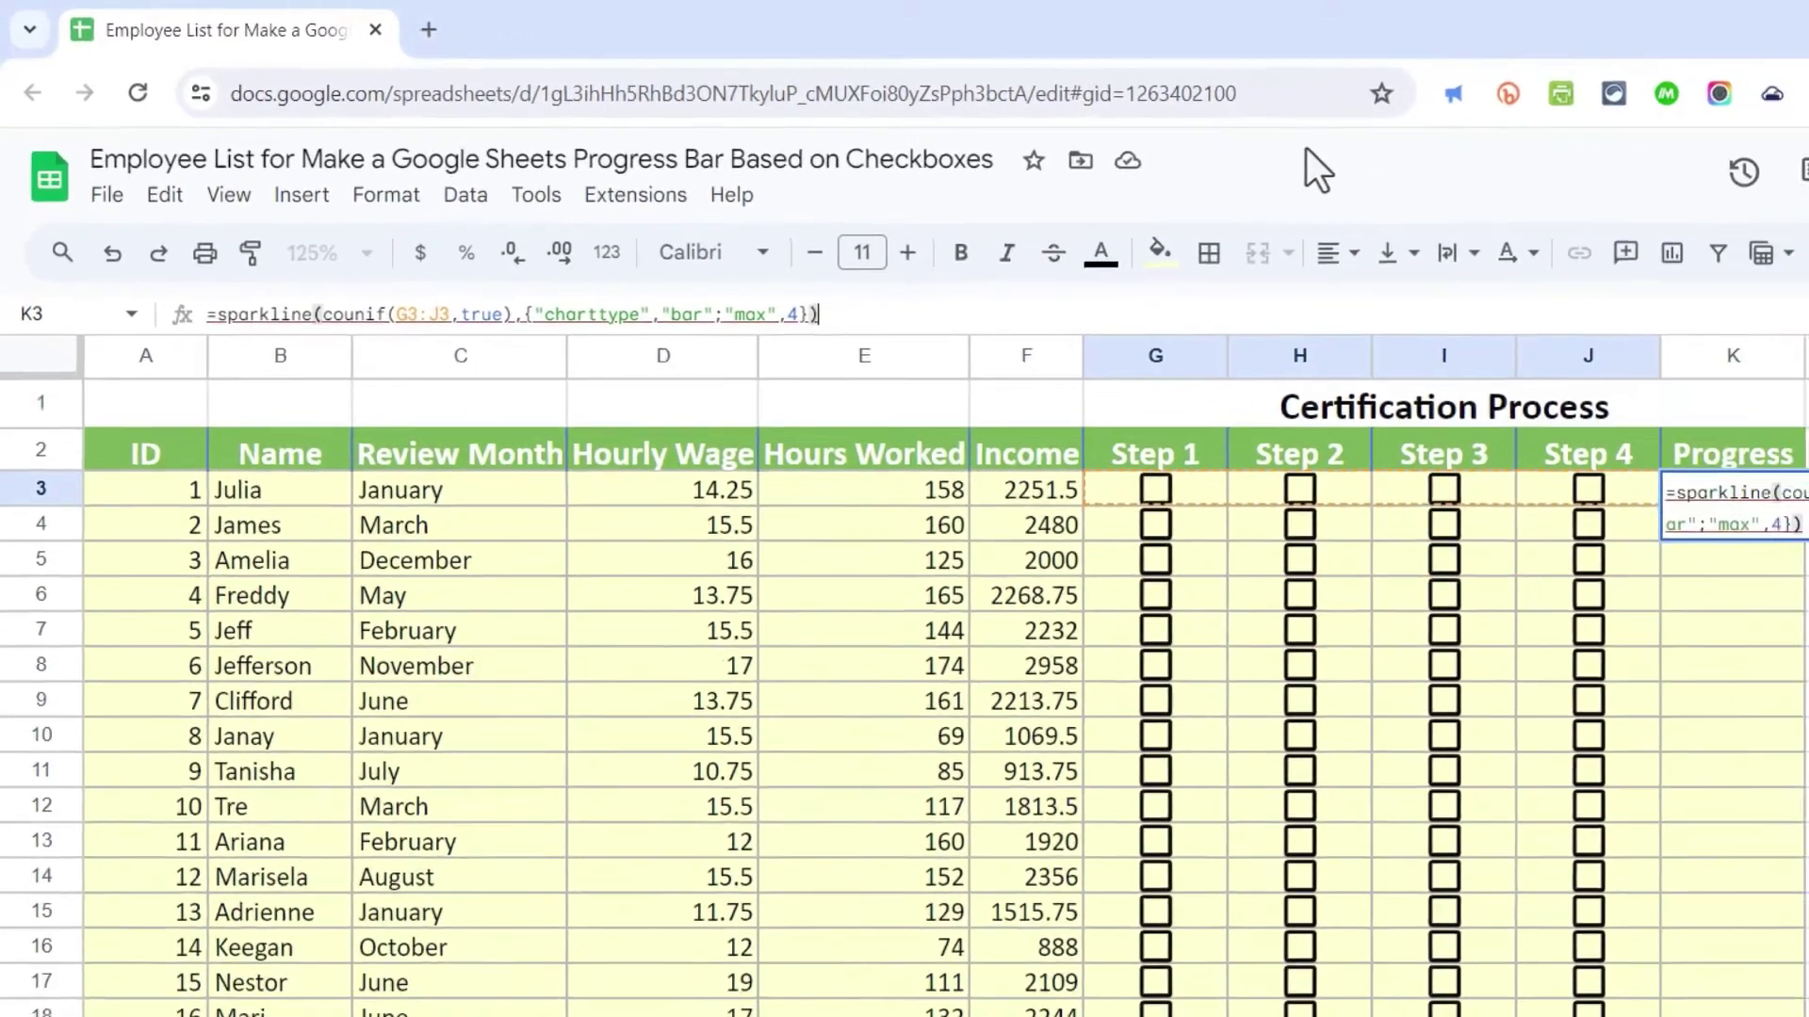
key("Return")
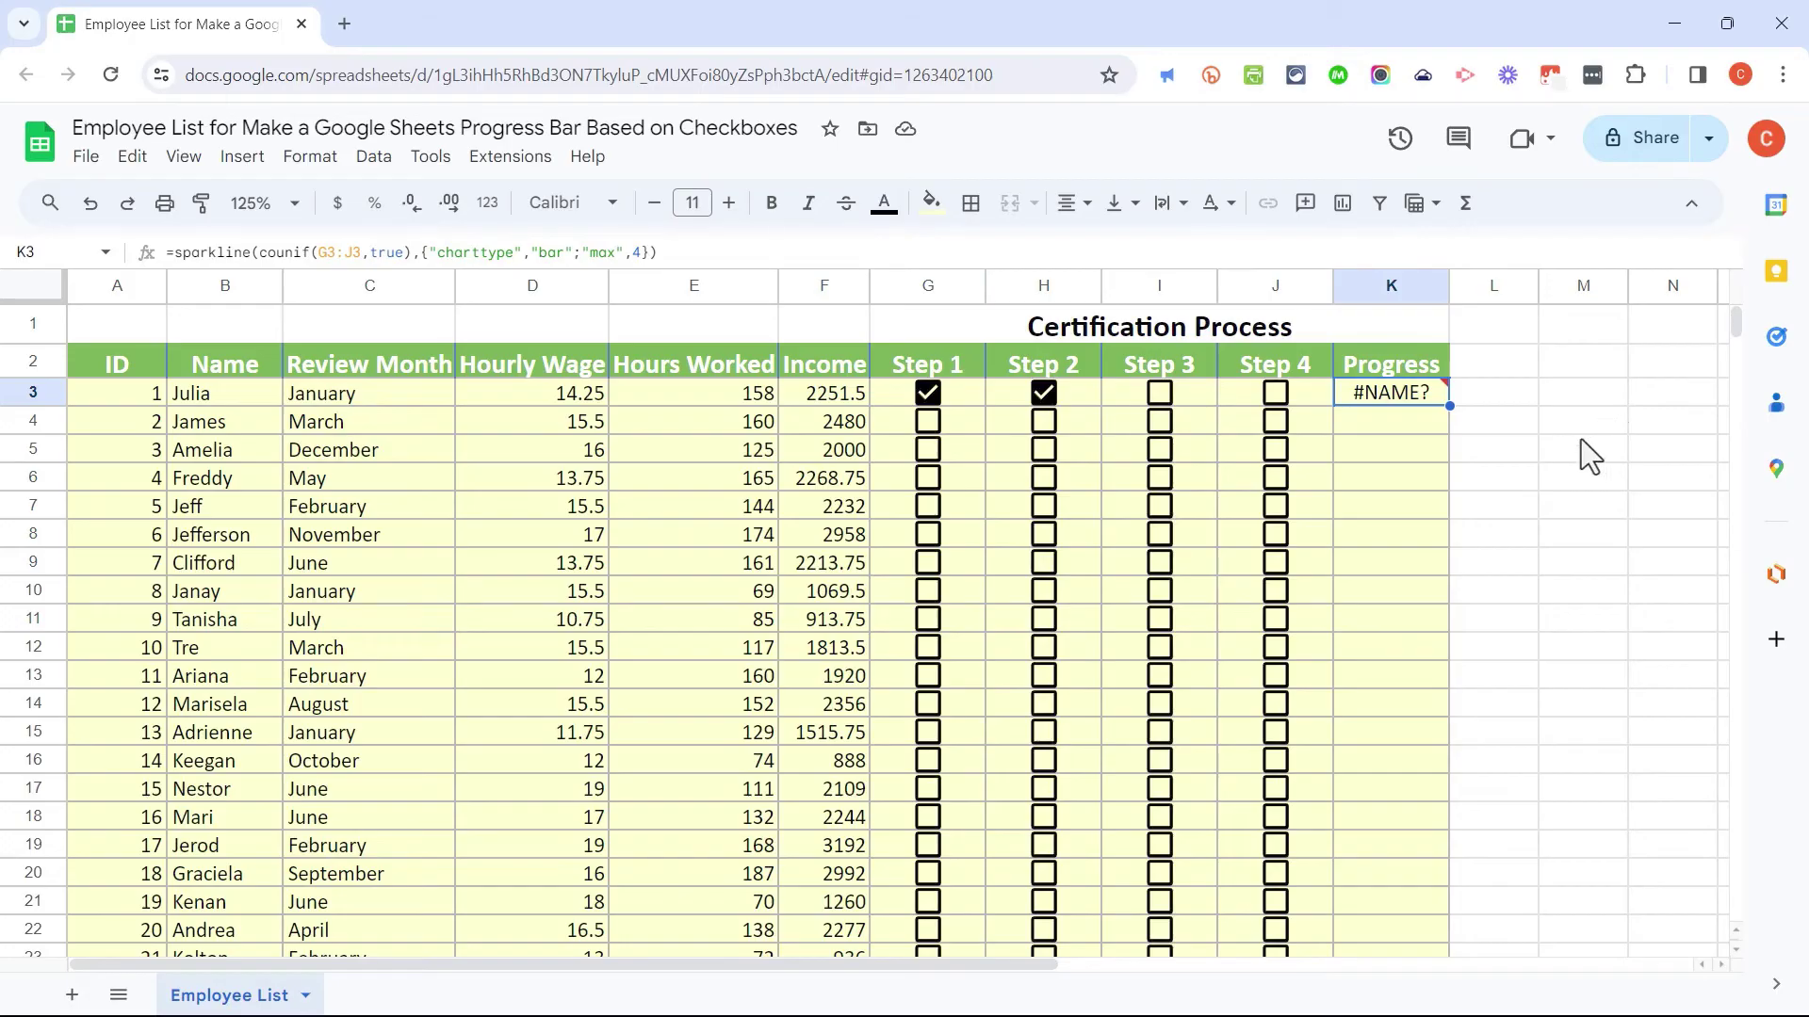
- Correct the misspelled counif function in the K3 progress formula to COUNTIF and enter the formula
left_click(1582, 466)
mouse_move(1389, 402)
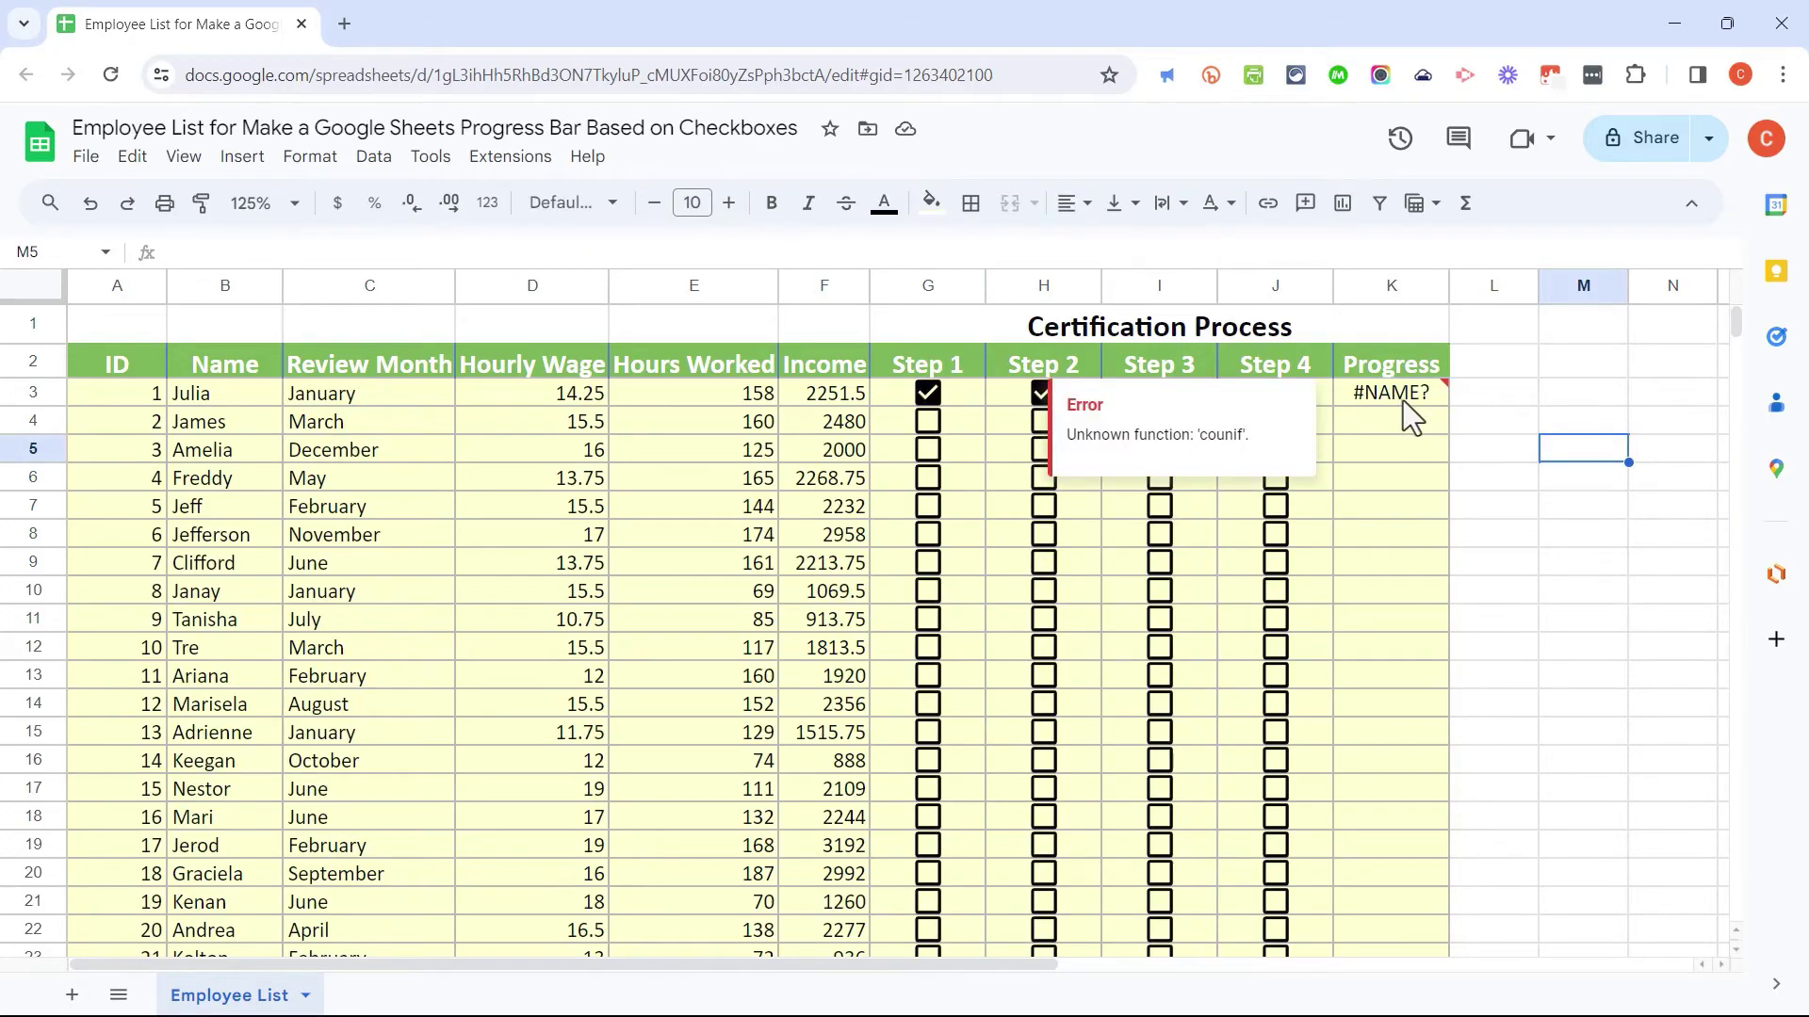
left_click(1405, 403)
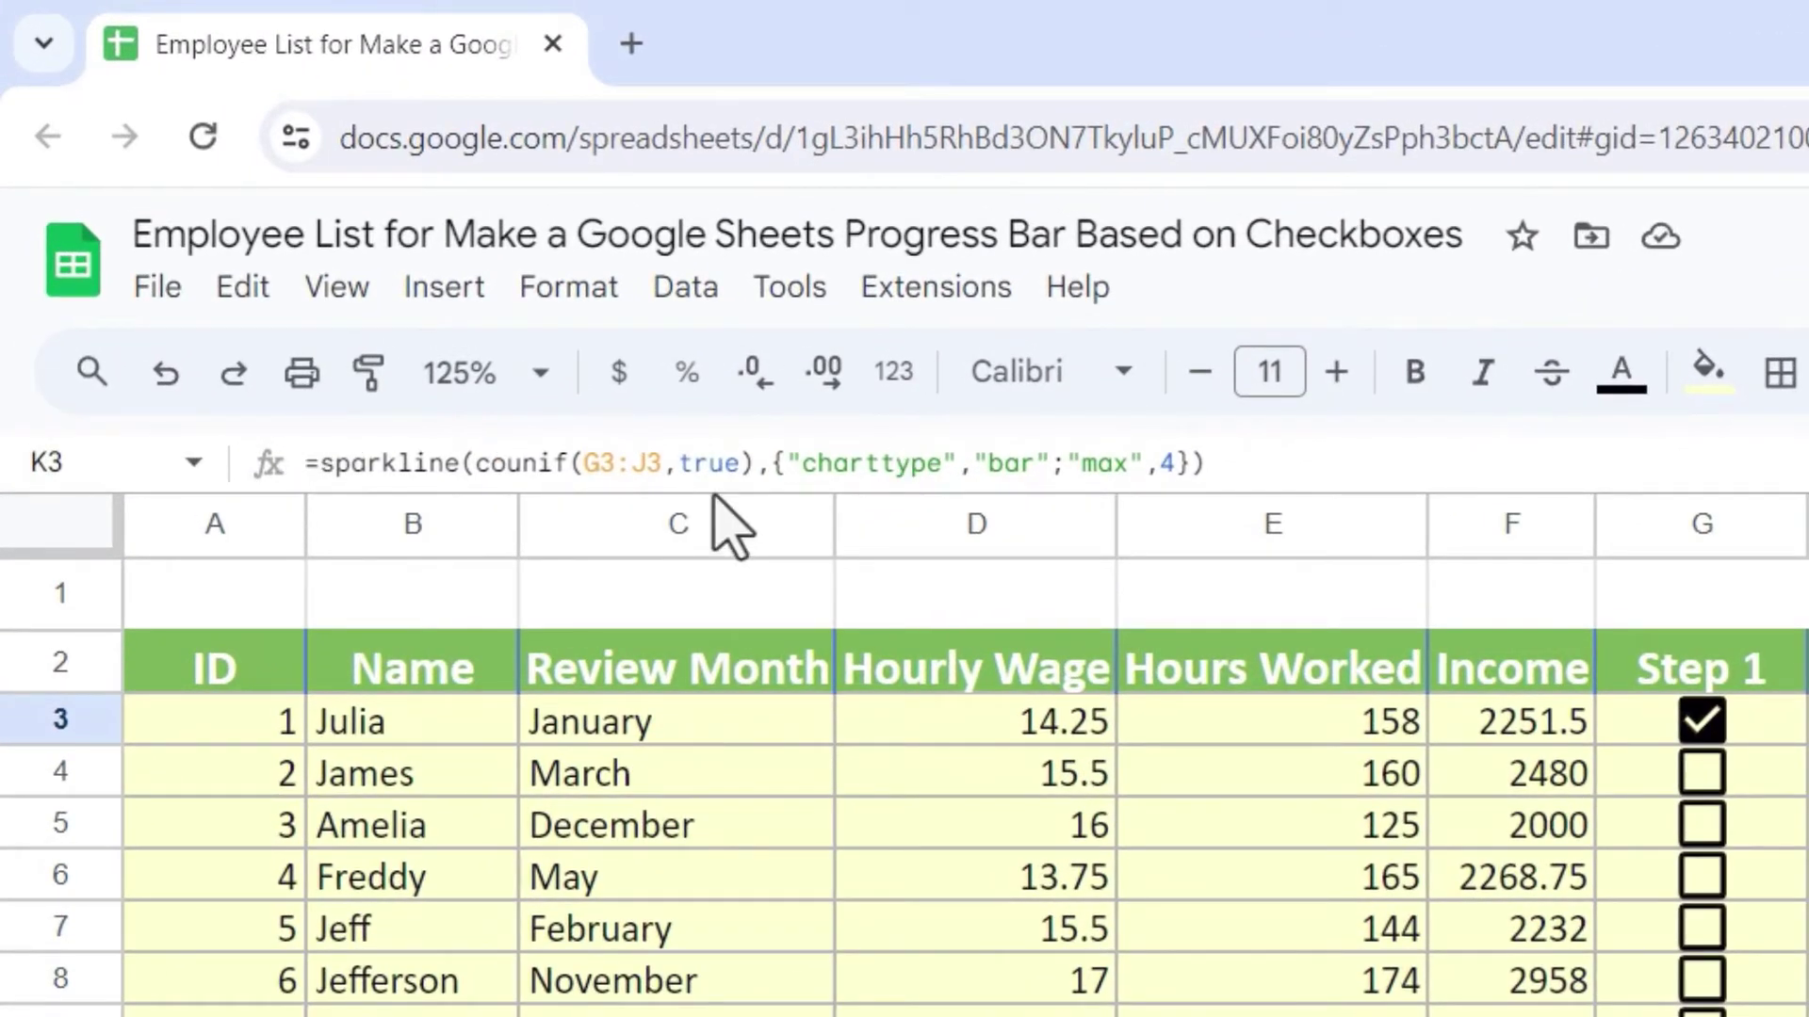
left_click(533, 465)
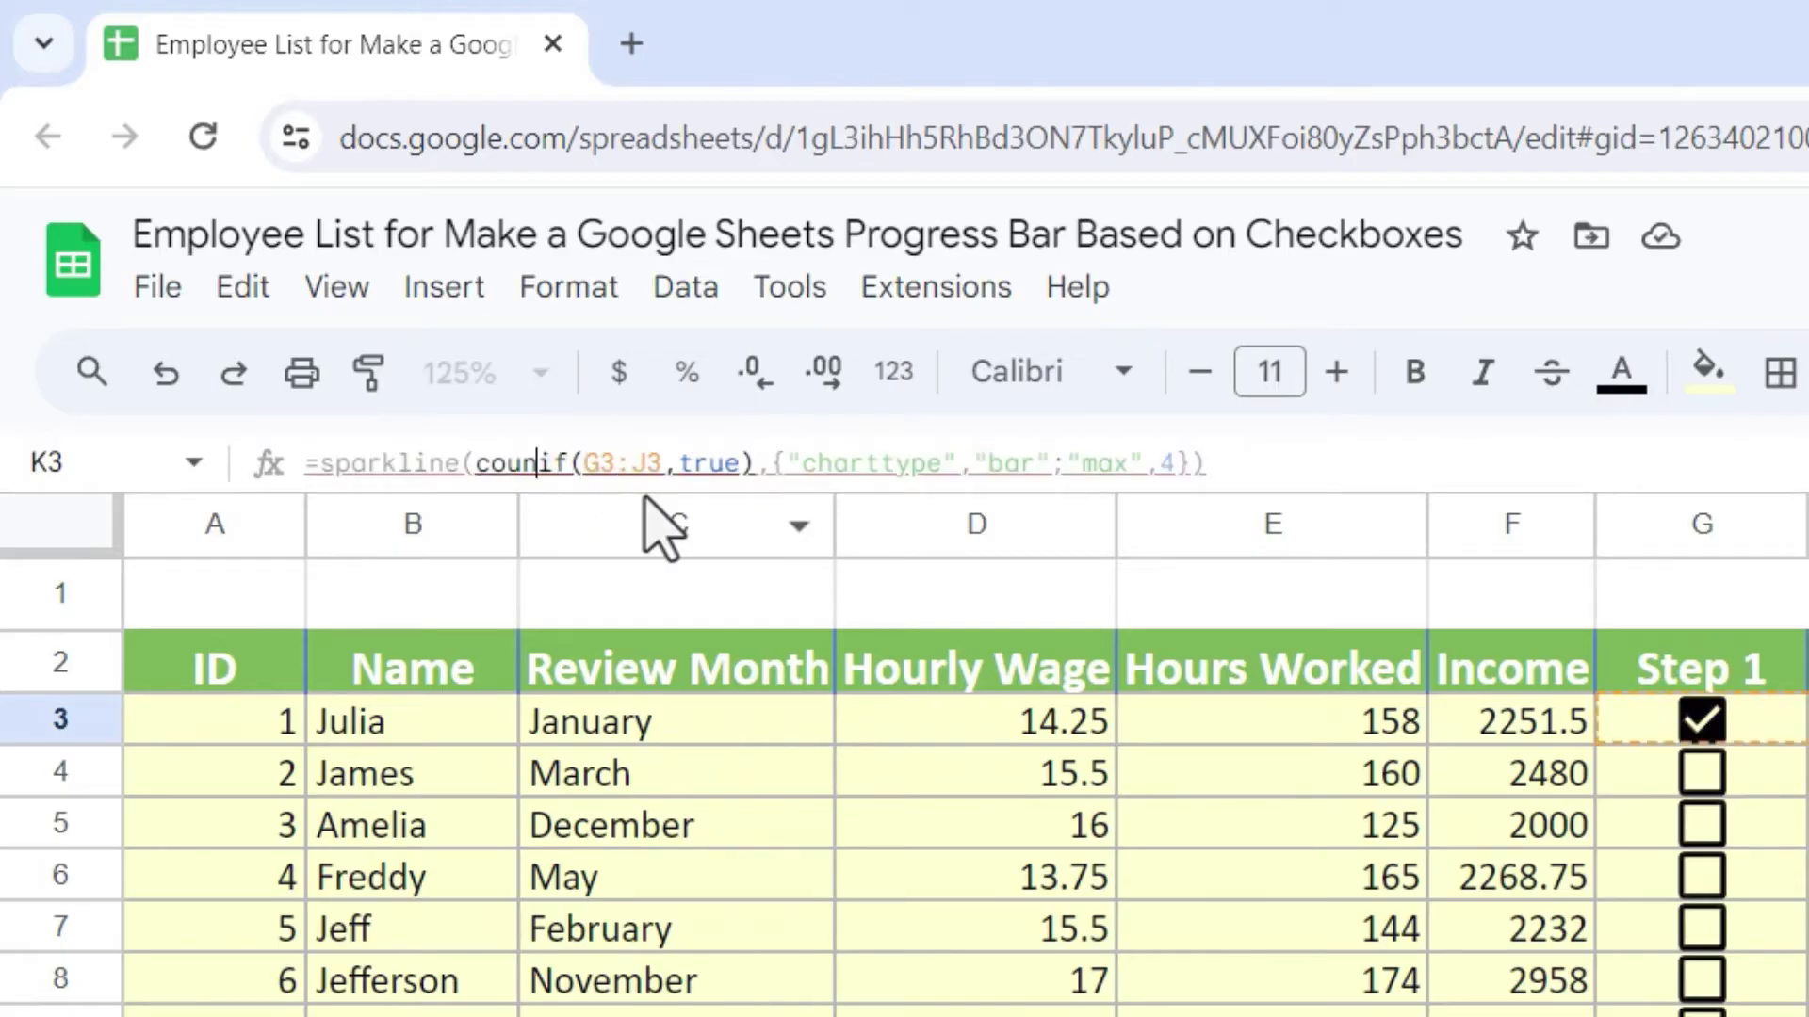
type("t")
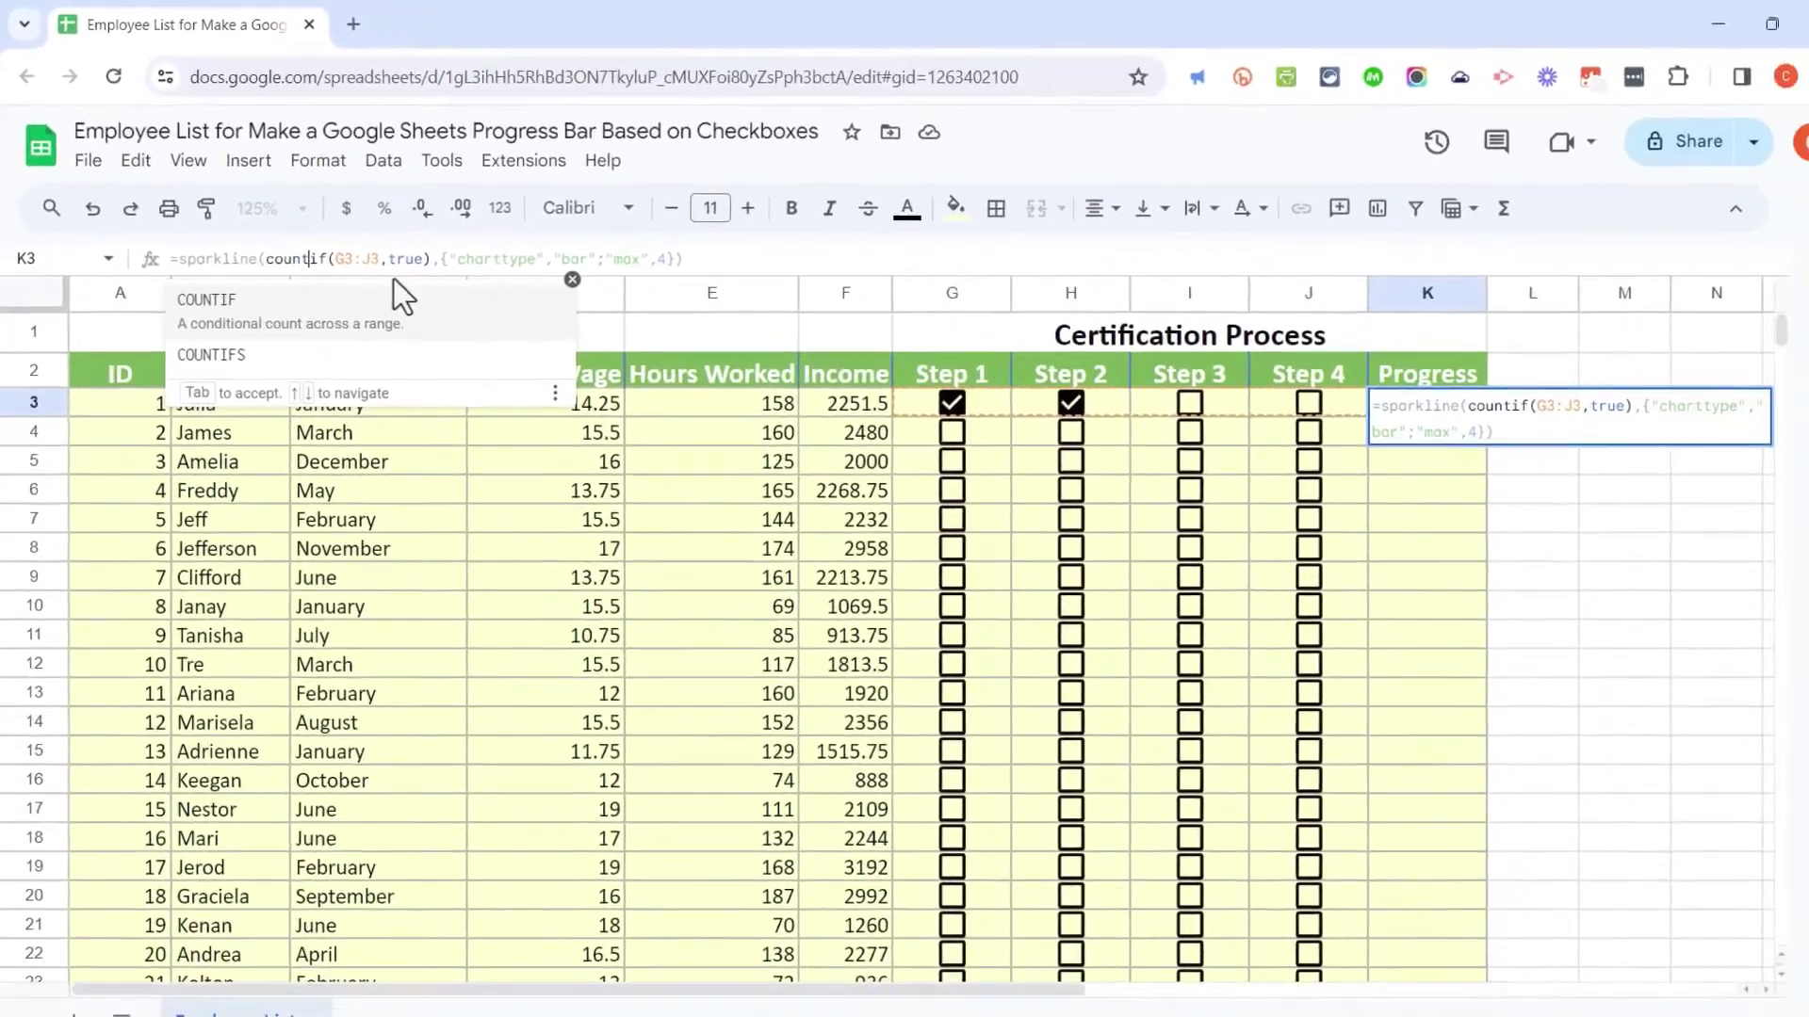
key("Tab")
left_click(1705, 599)
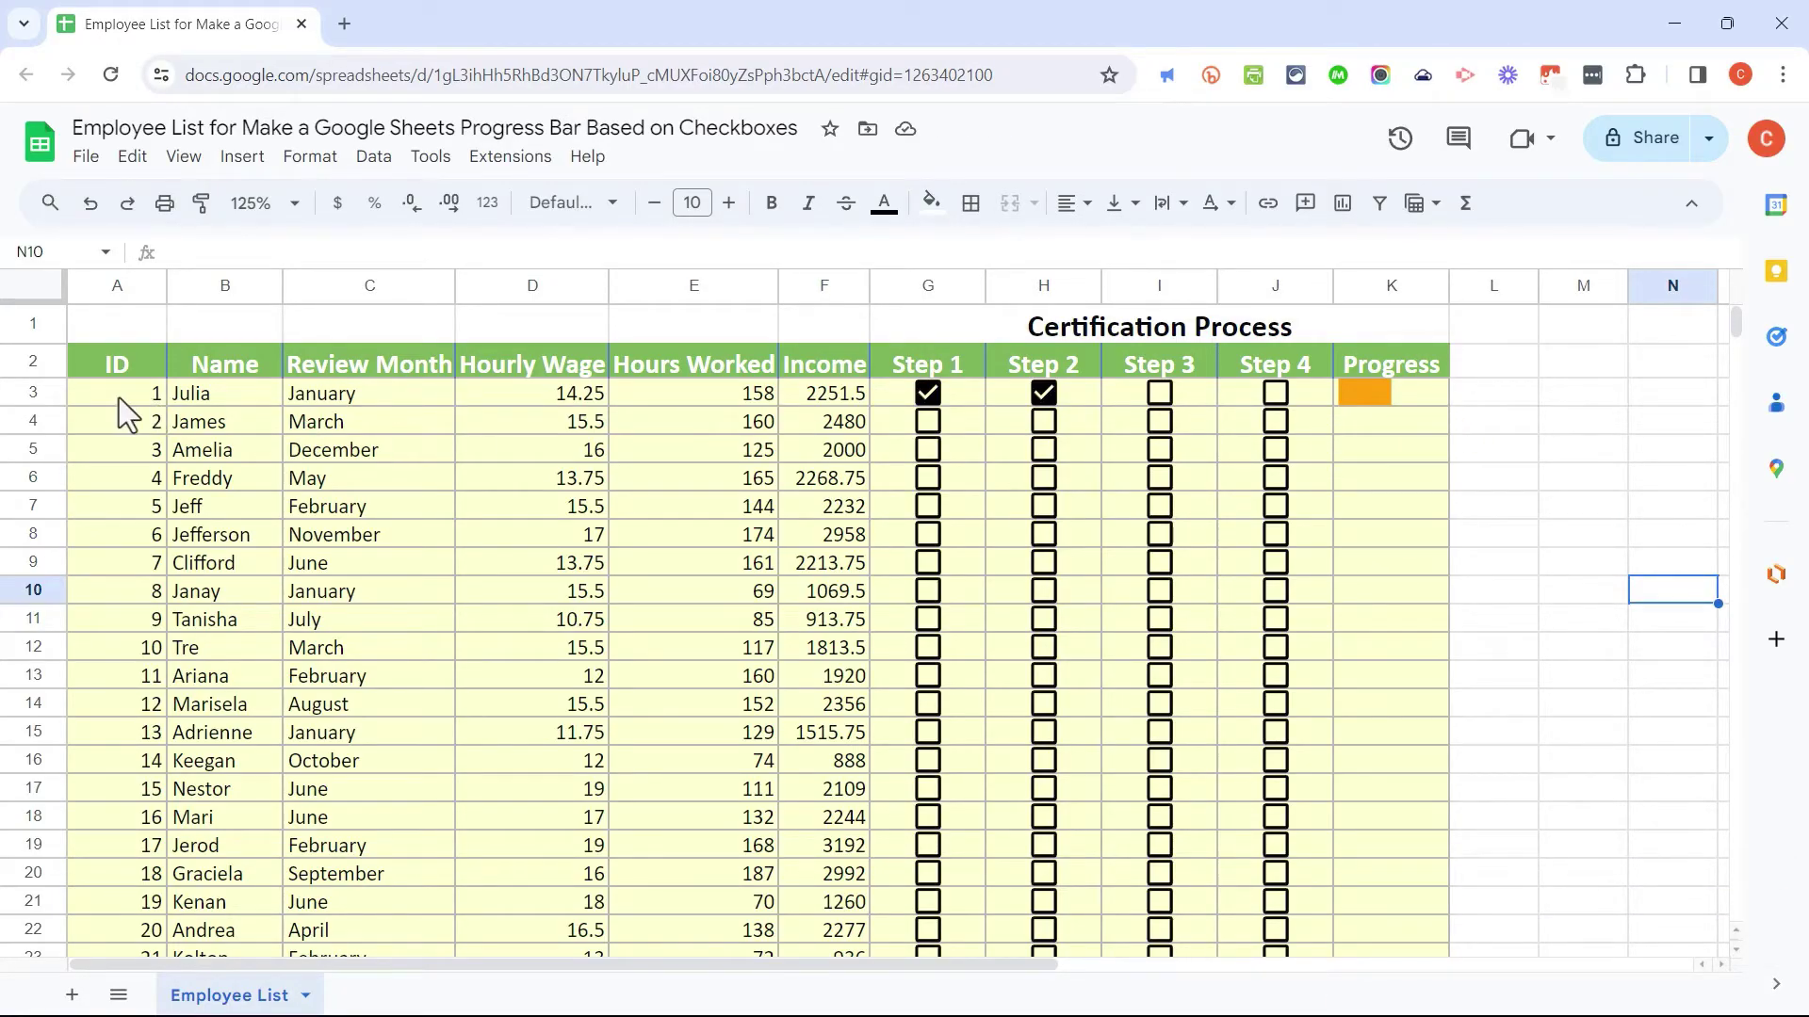
- Review the COUNTIF argument inside the K3 sparkline formula without changing it
left_click(1417, 394)
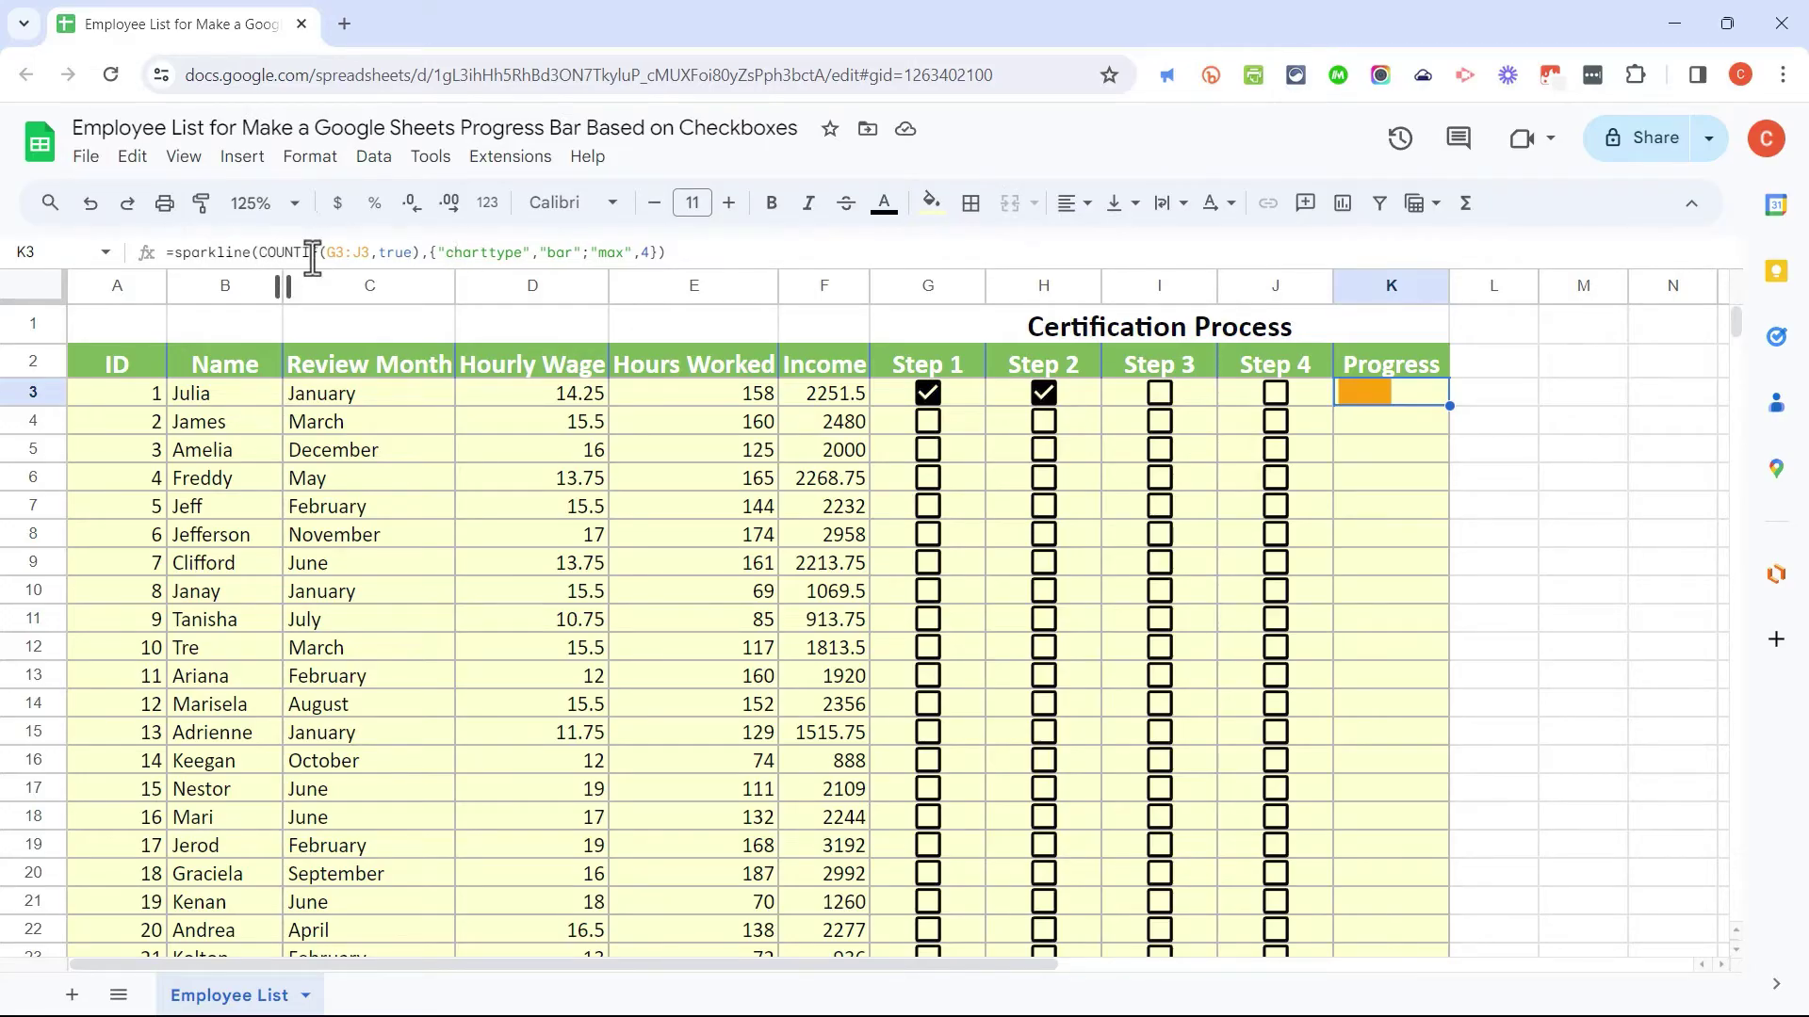
left_click(1534, 418)
left_click(1416, 394)
left_click(318, 253)
left_click(292, 253)
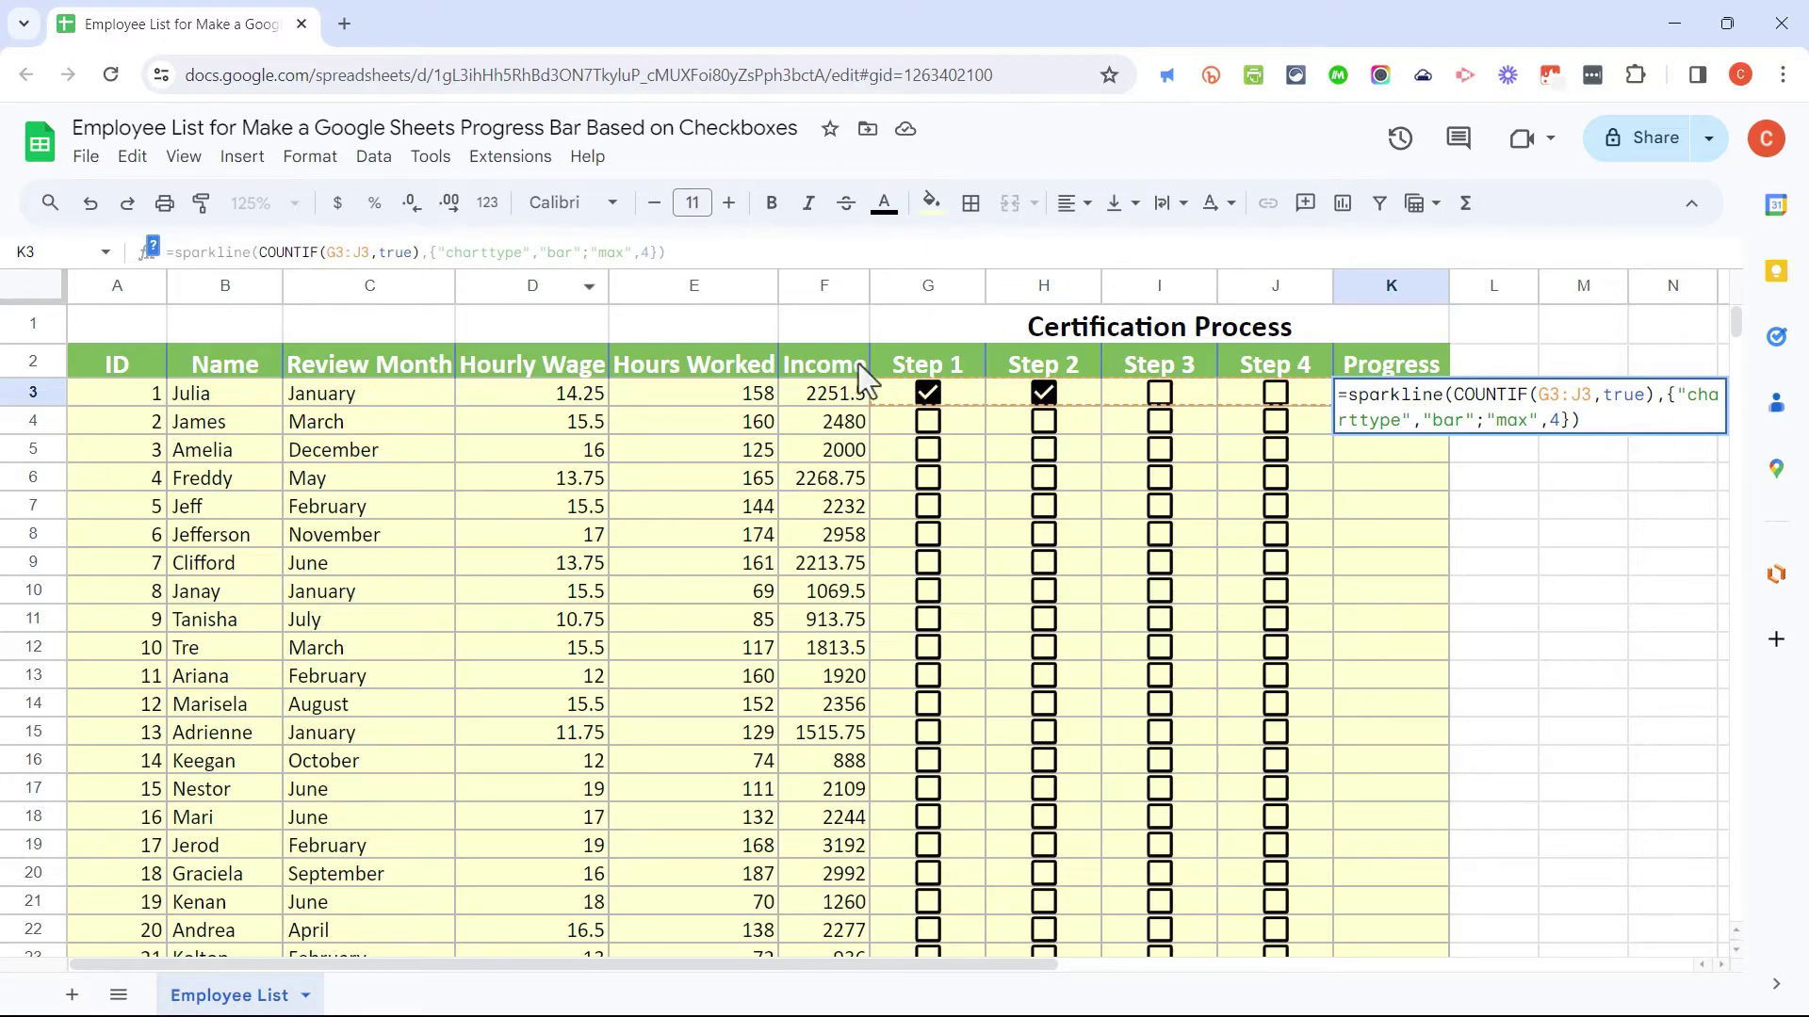
left_click(1622, 484)
- Test the row 3 progress bar by checking Steps 3 and 4, unchecking them, and toggling Step 2 off and on
left_click(1168, 403)
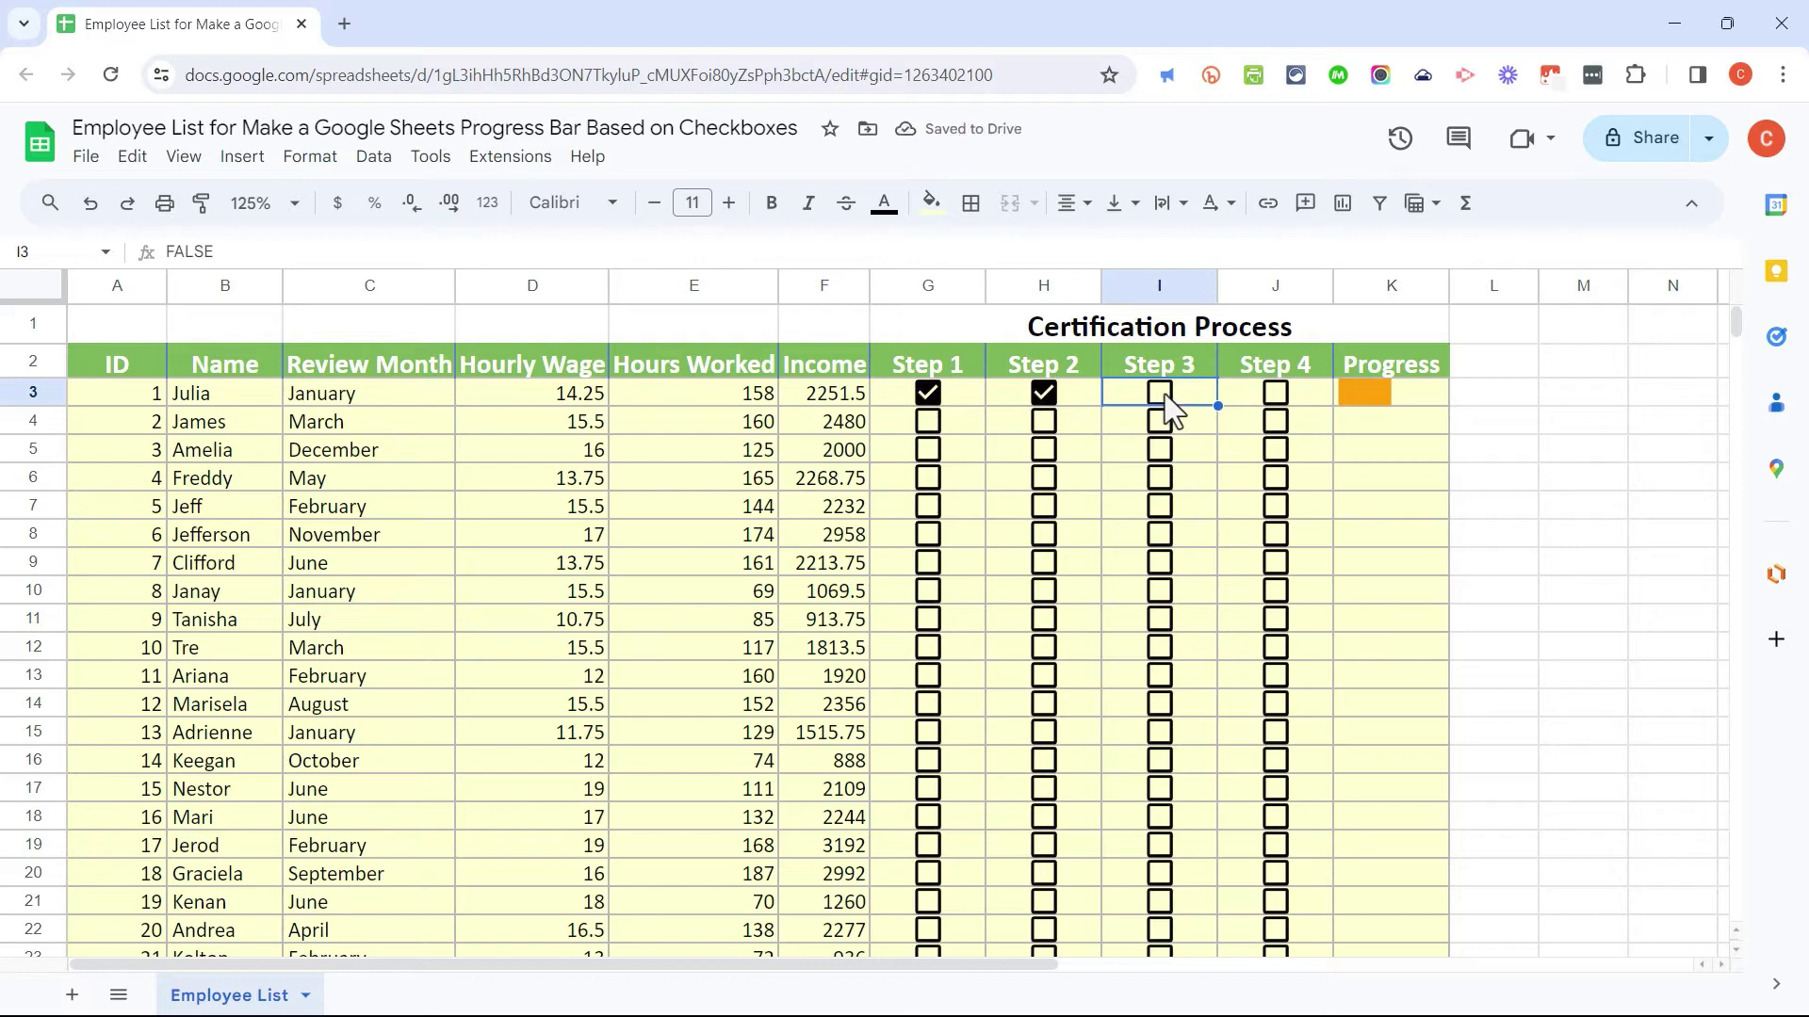
left_click(1166, 400)
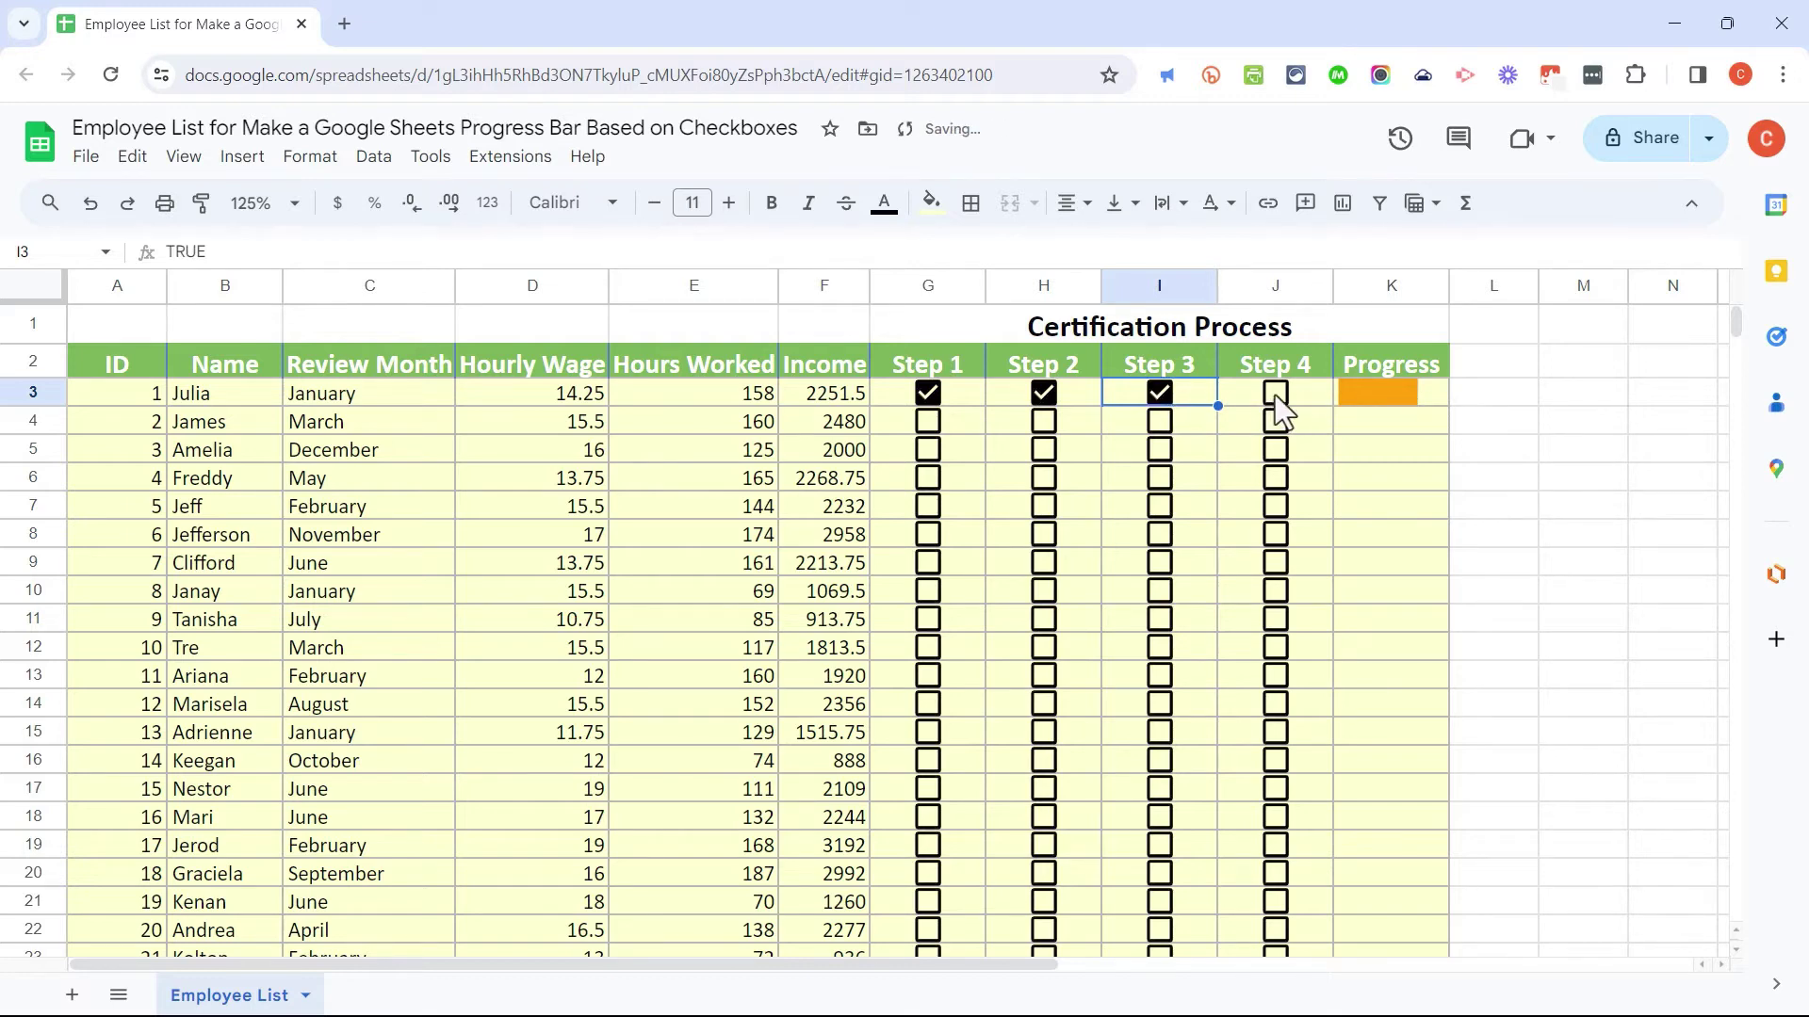
left_click(1275, 394)
left_click(1159, 394)
left_click(1275, 393)
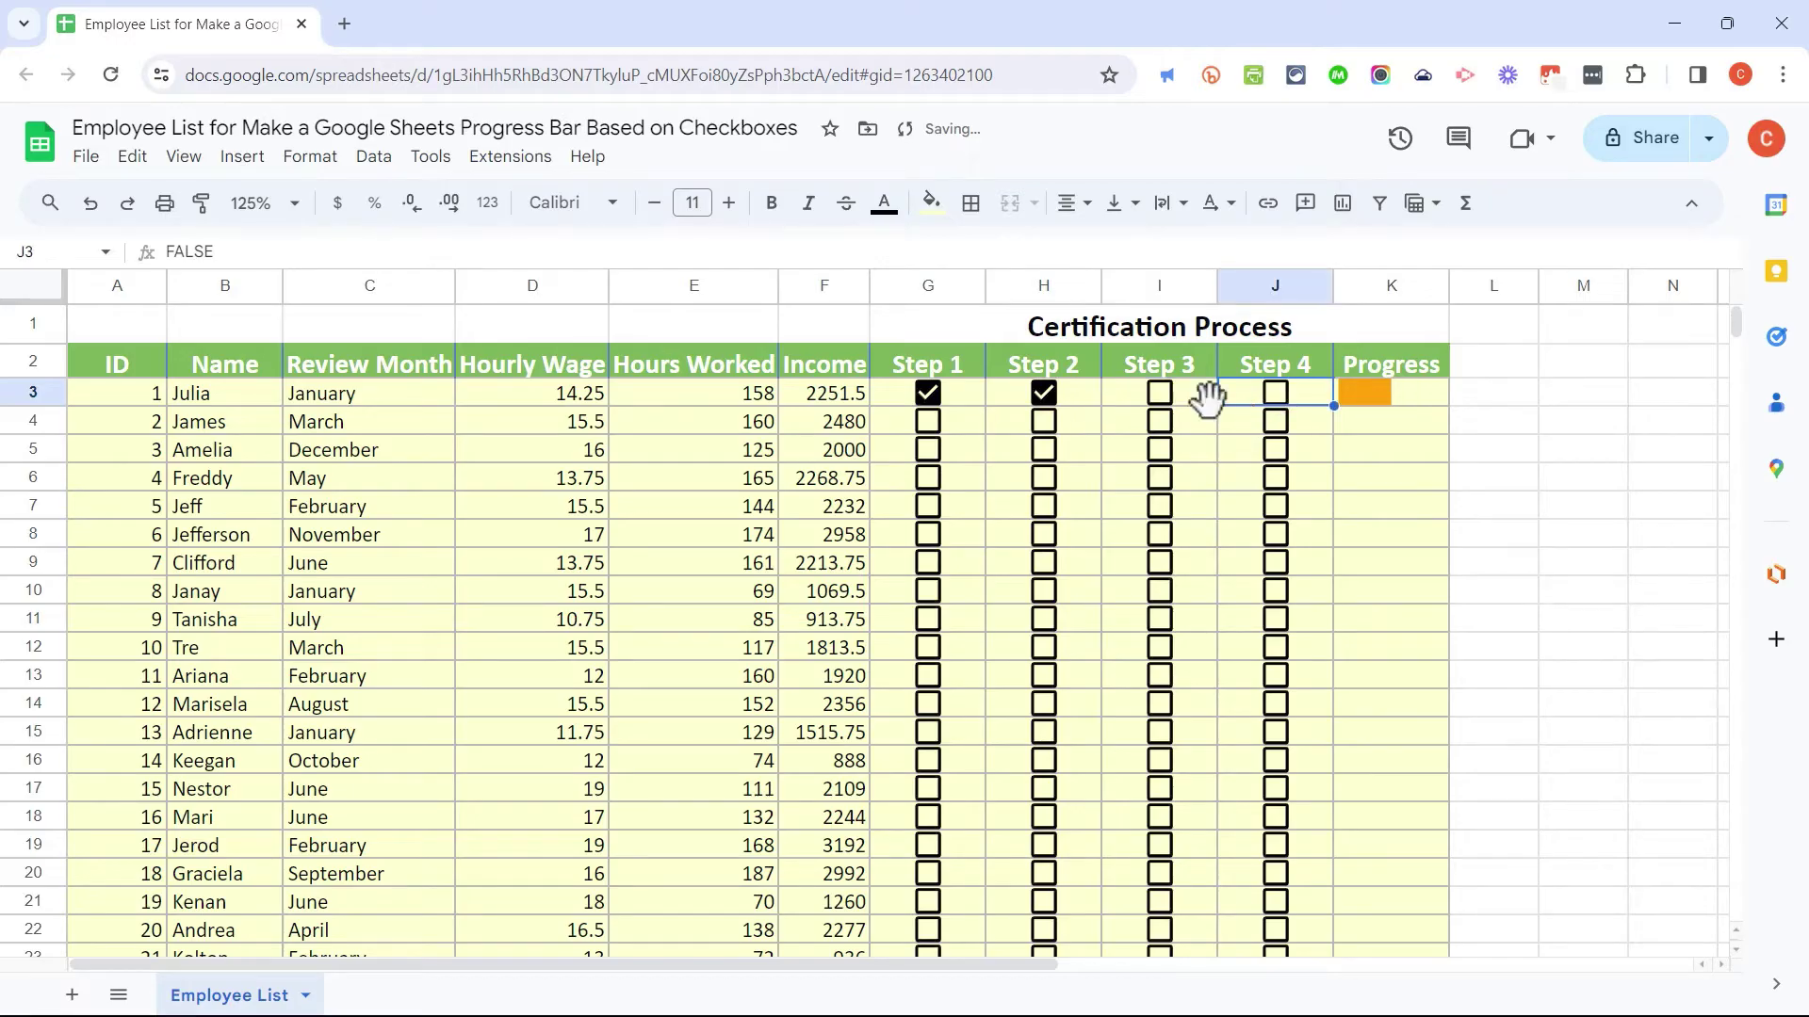
left_click(1044, 394)
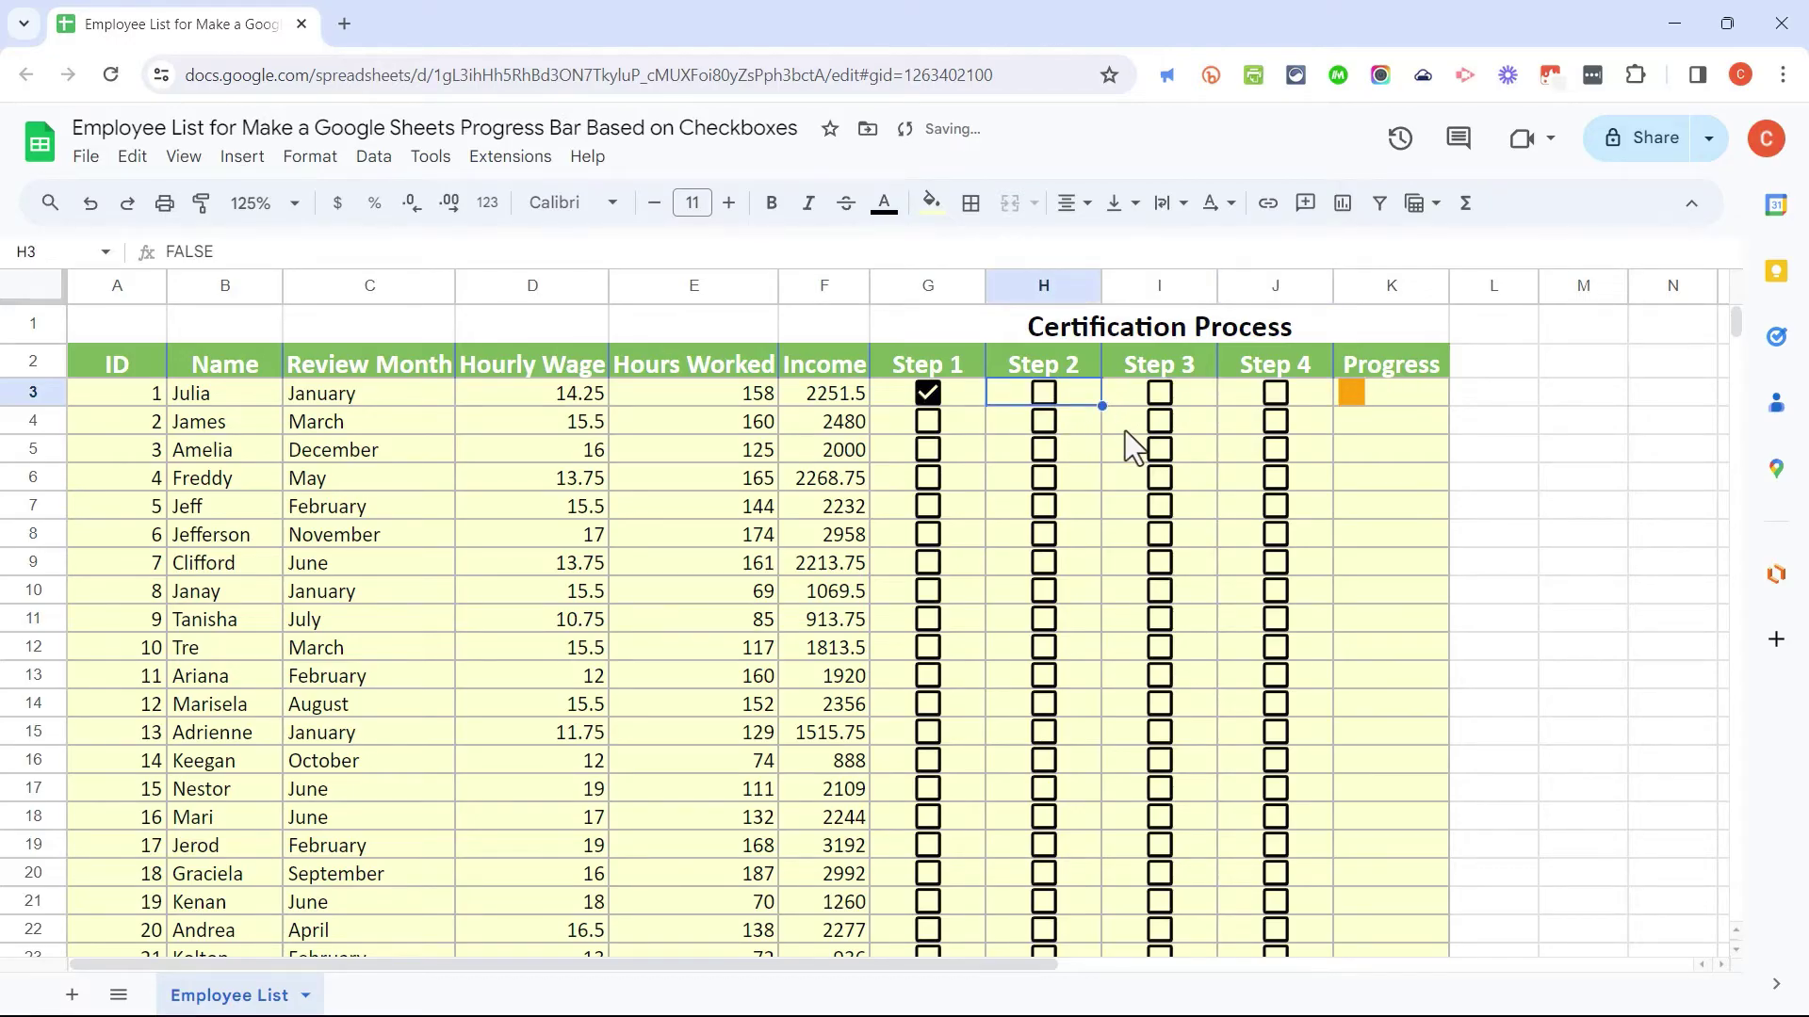
left_click(1046, 394)
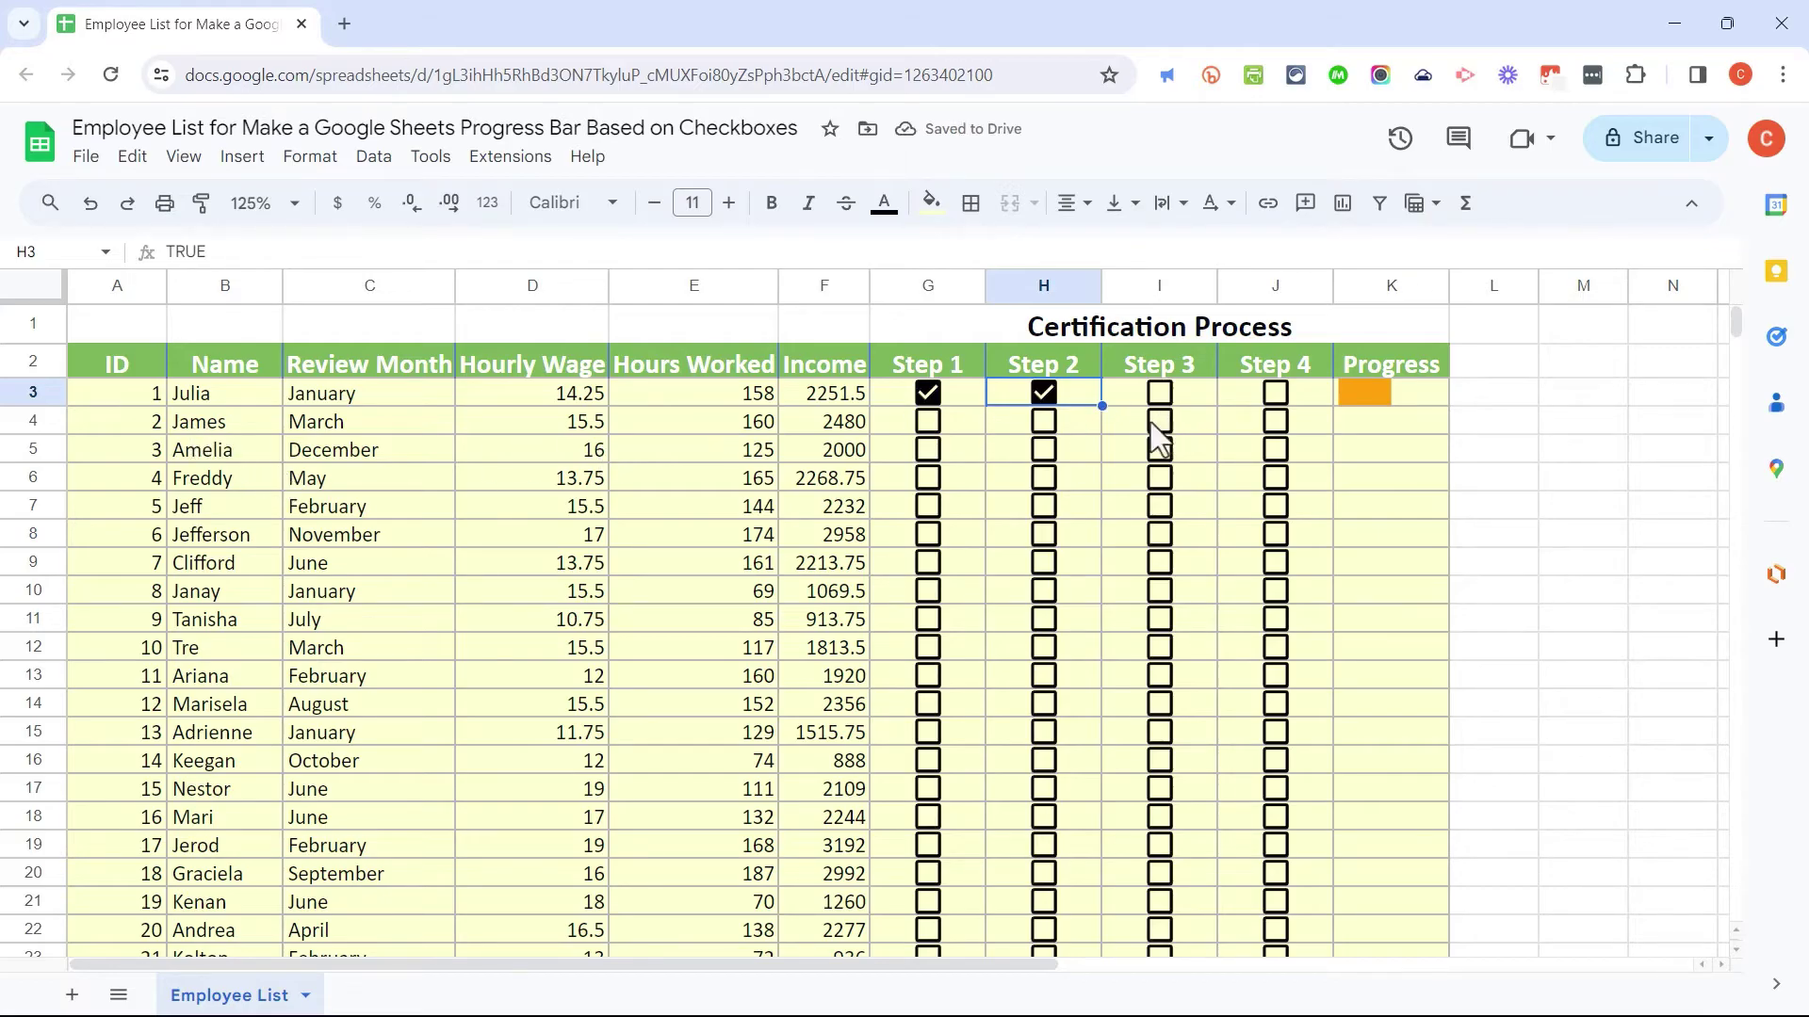
- Check Steps 1 and 2 in row 4 and try filling the K3 progress formula down the Progress column
left_click(931, 424)
left_click(1044, 423)
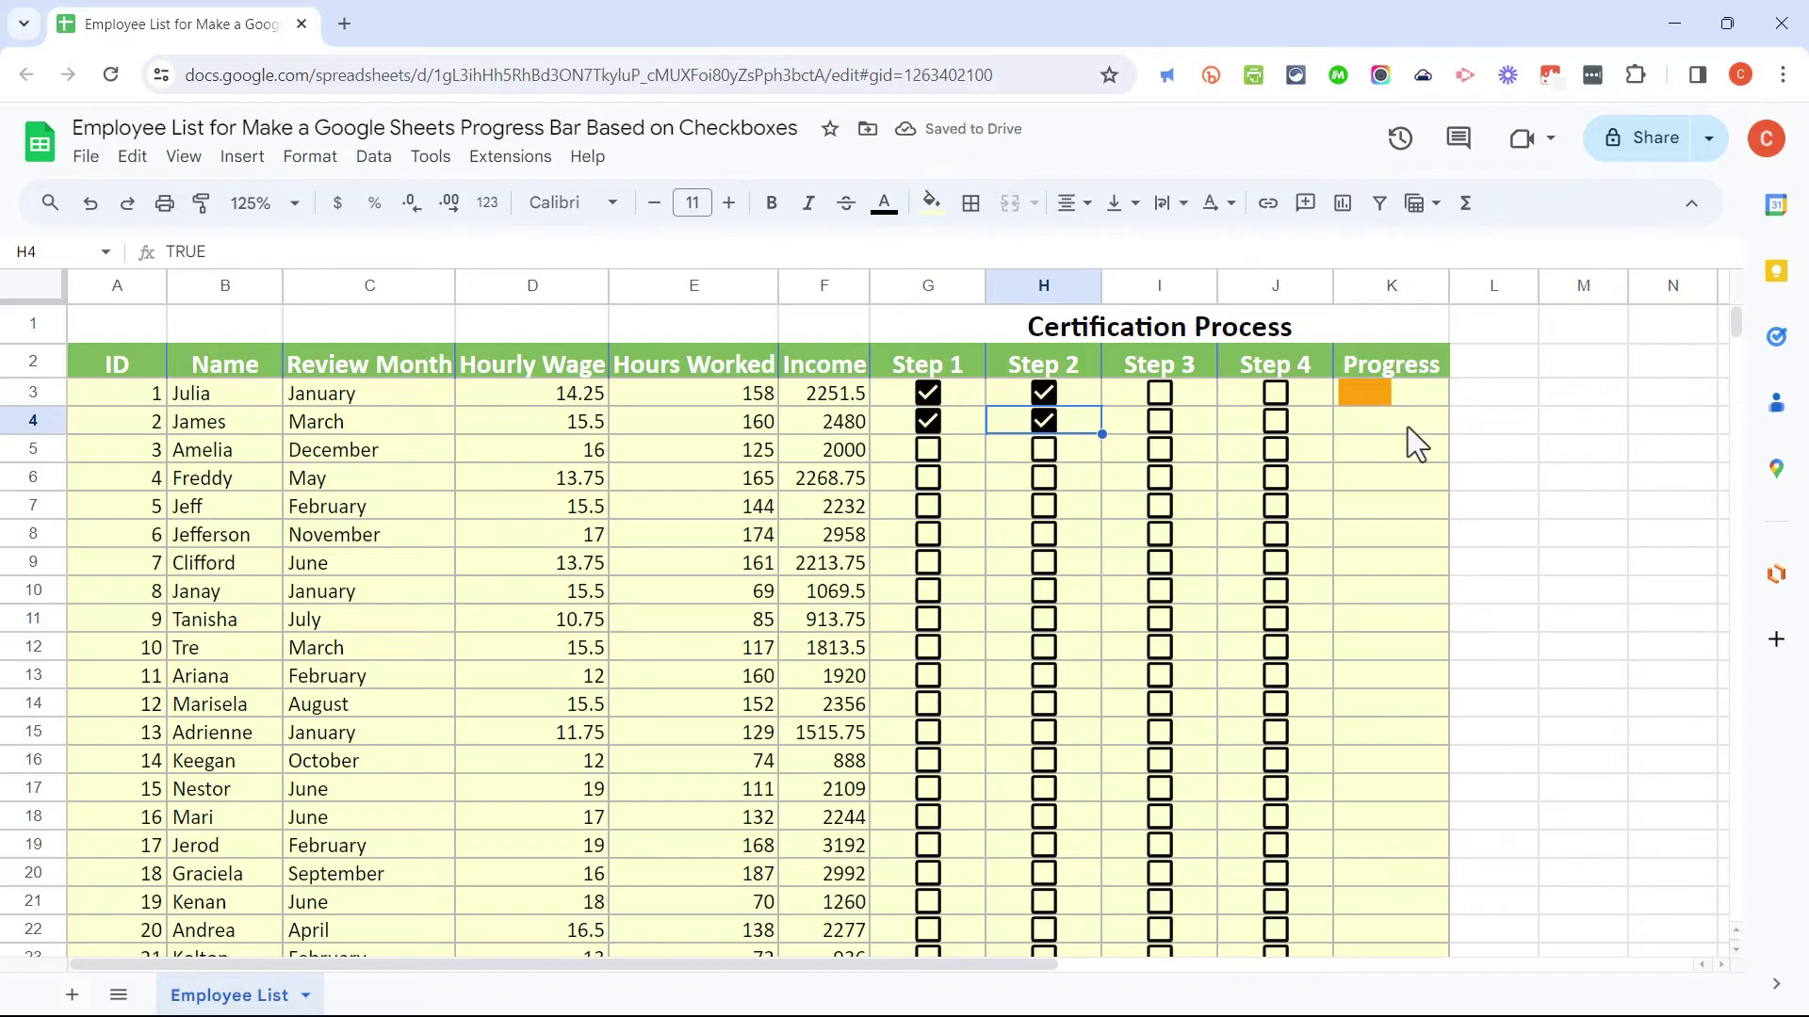
left_click(1428, 397)
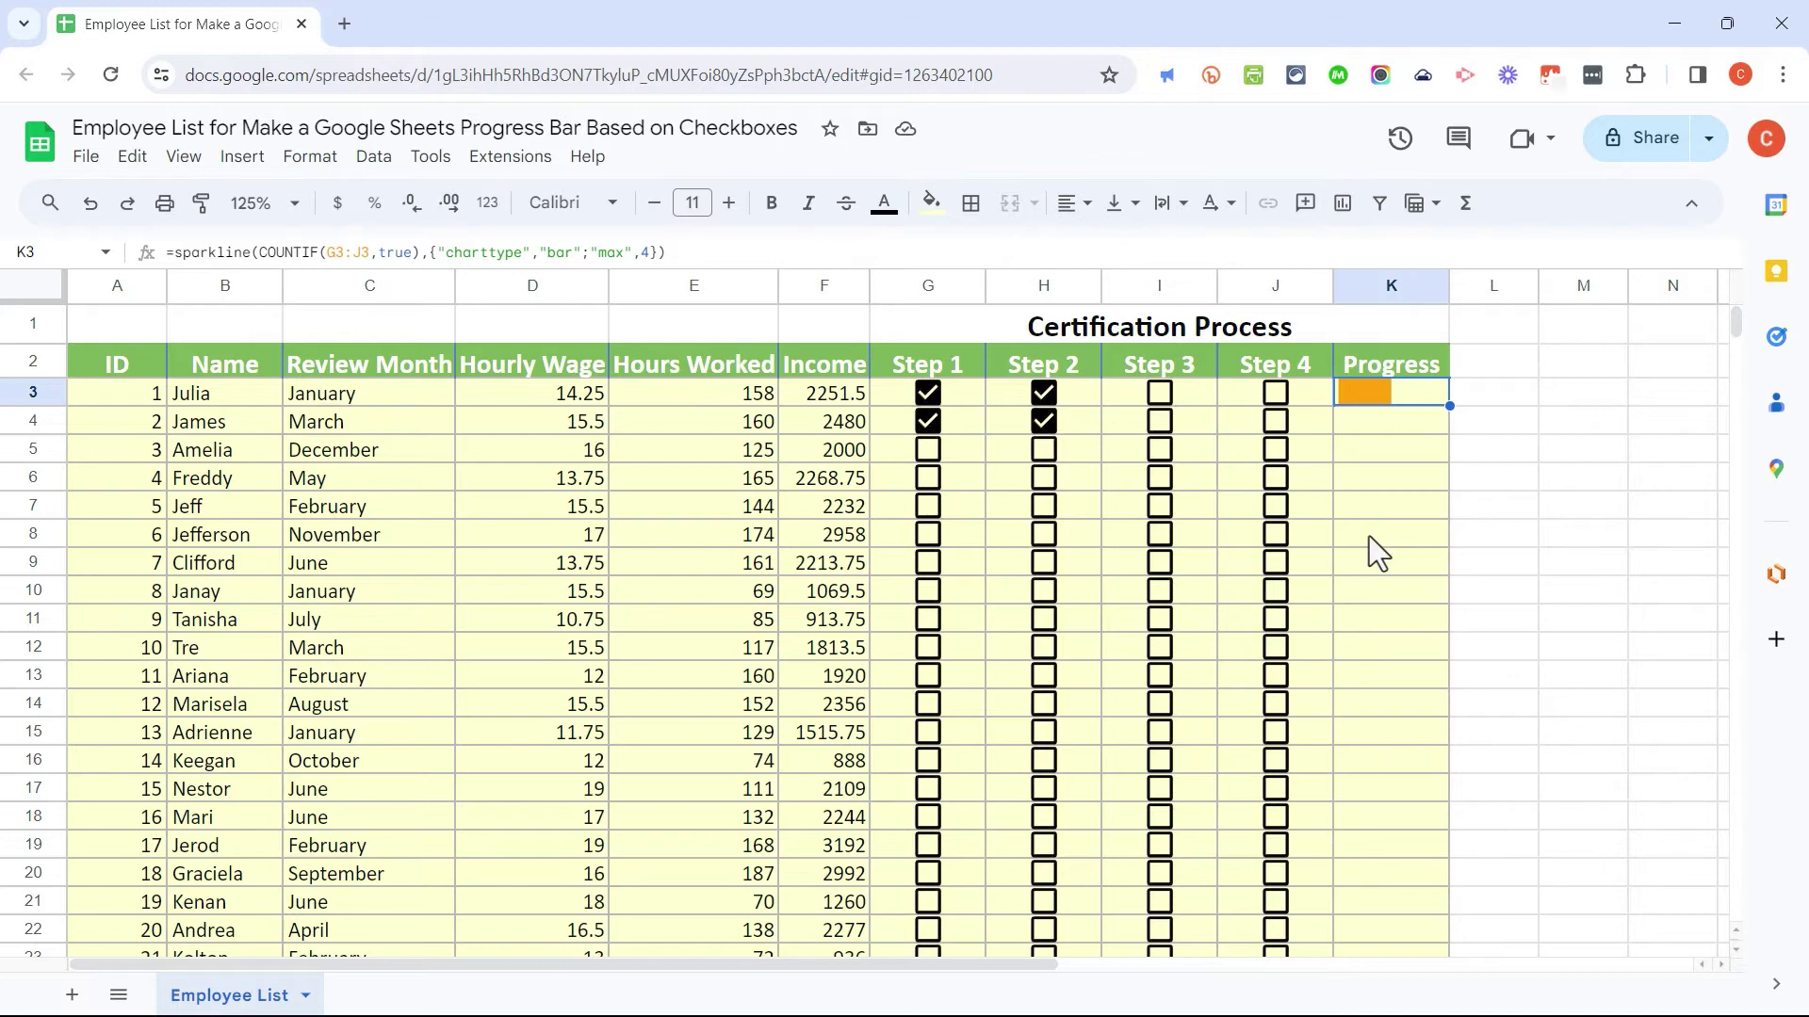
left_click(1481, 475)
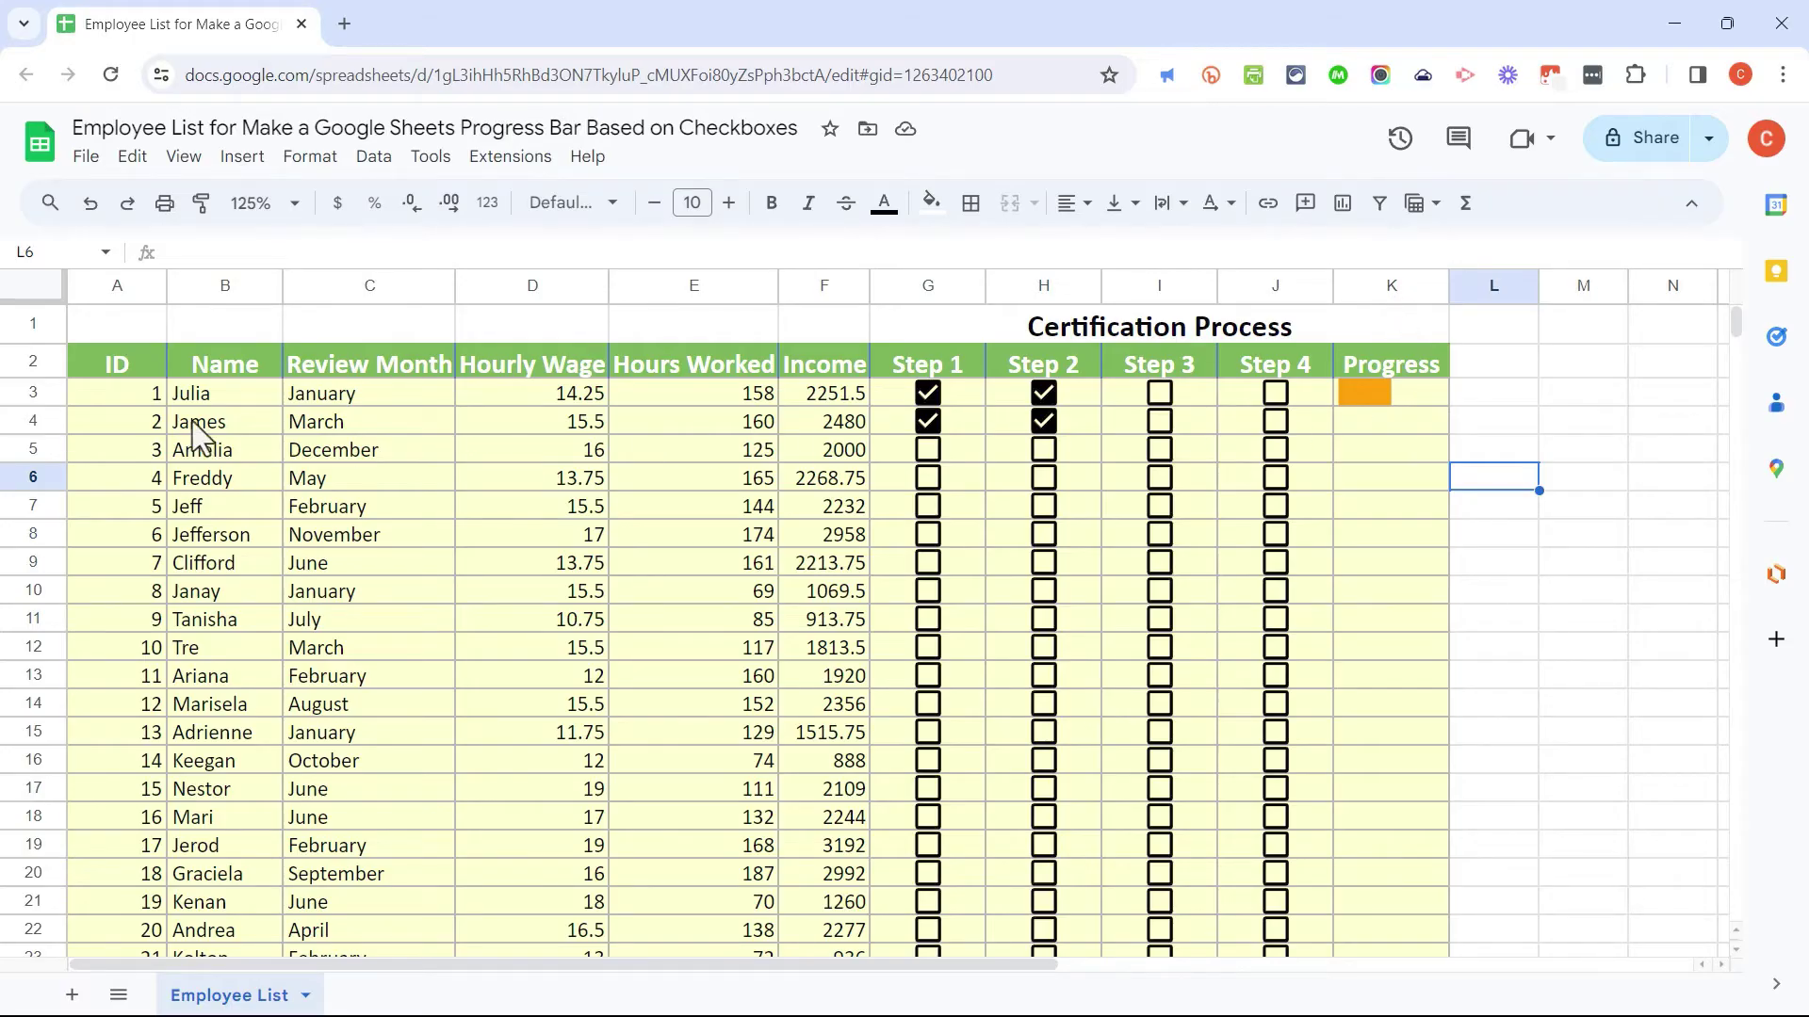
left_click(1428, 407)
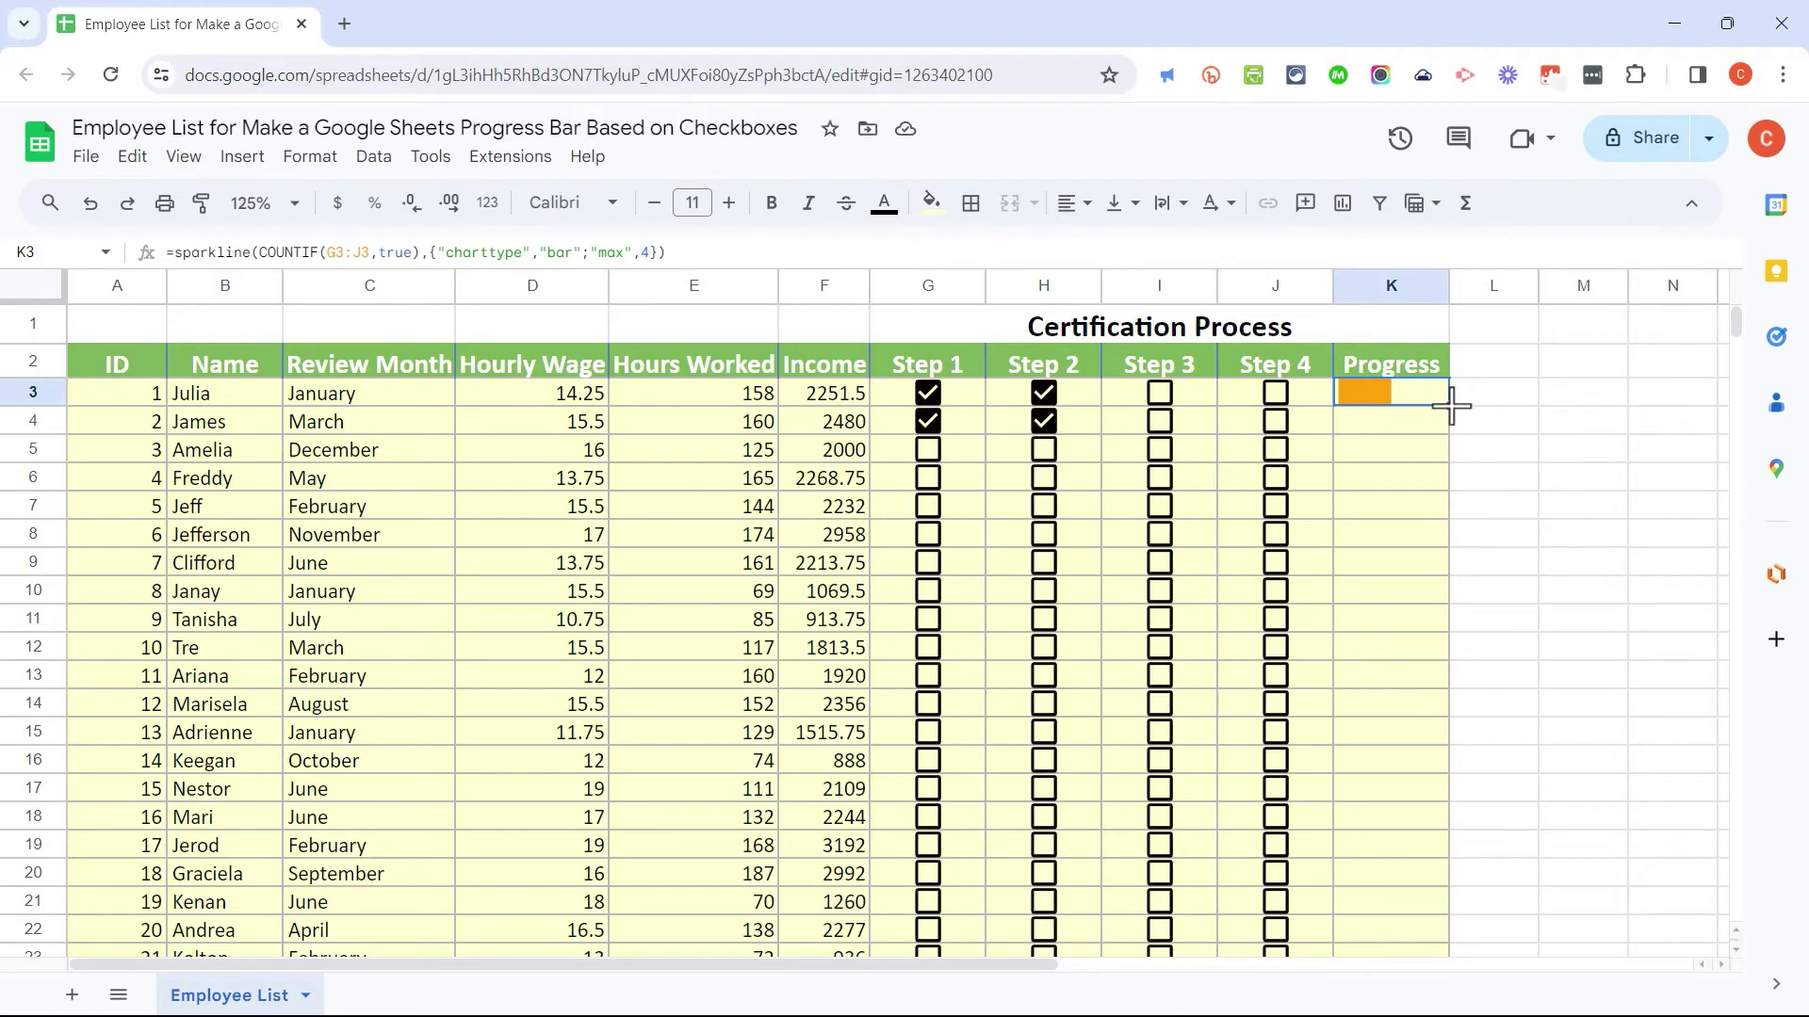
left_click_drag(1451, 405, 1408, 490)
left_click(1583, 505)
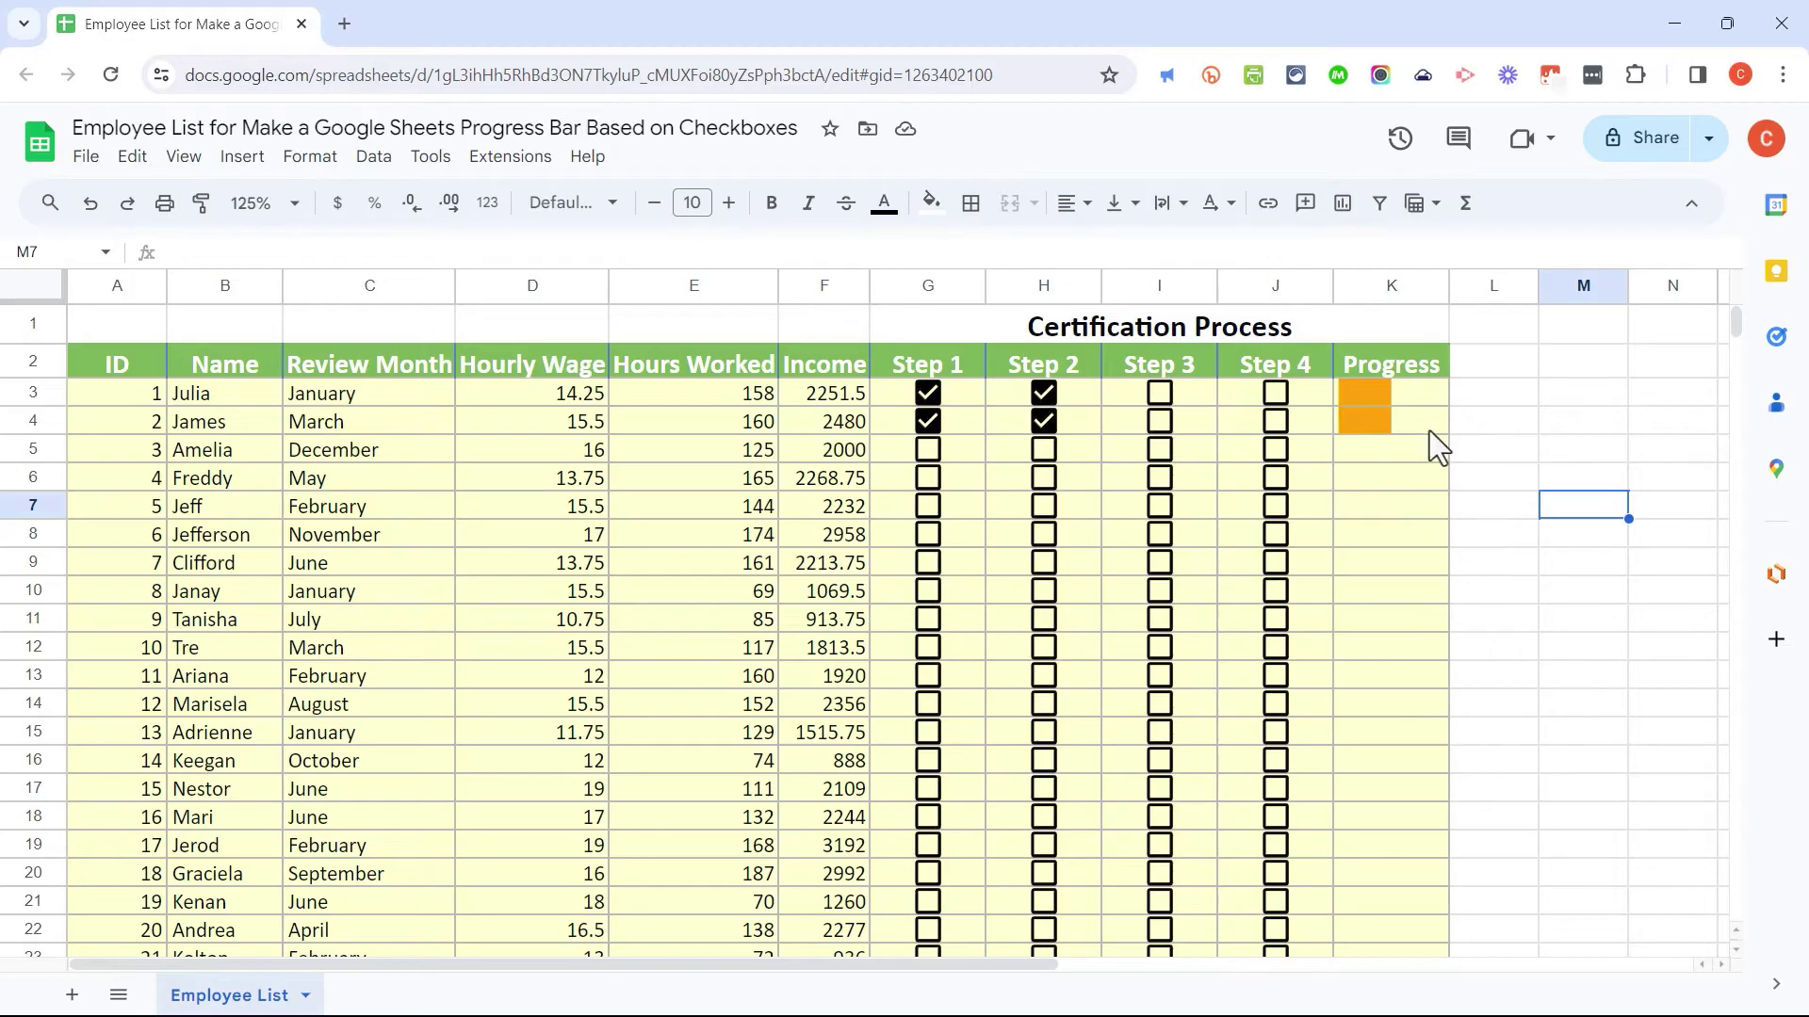
- Undo the formula fill in the Progress column and the checkmarks in row 4
key("ctrl+z")
key("ctrl+z")
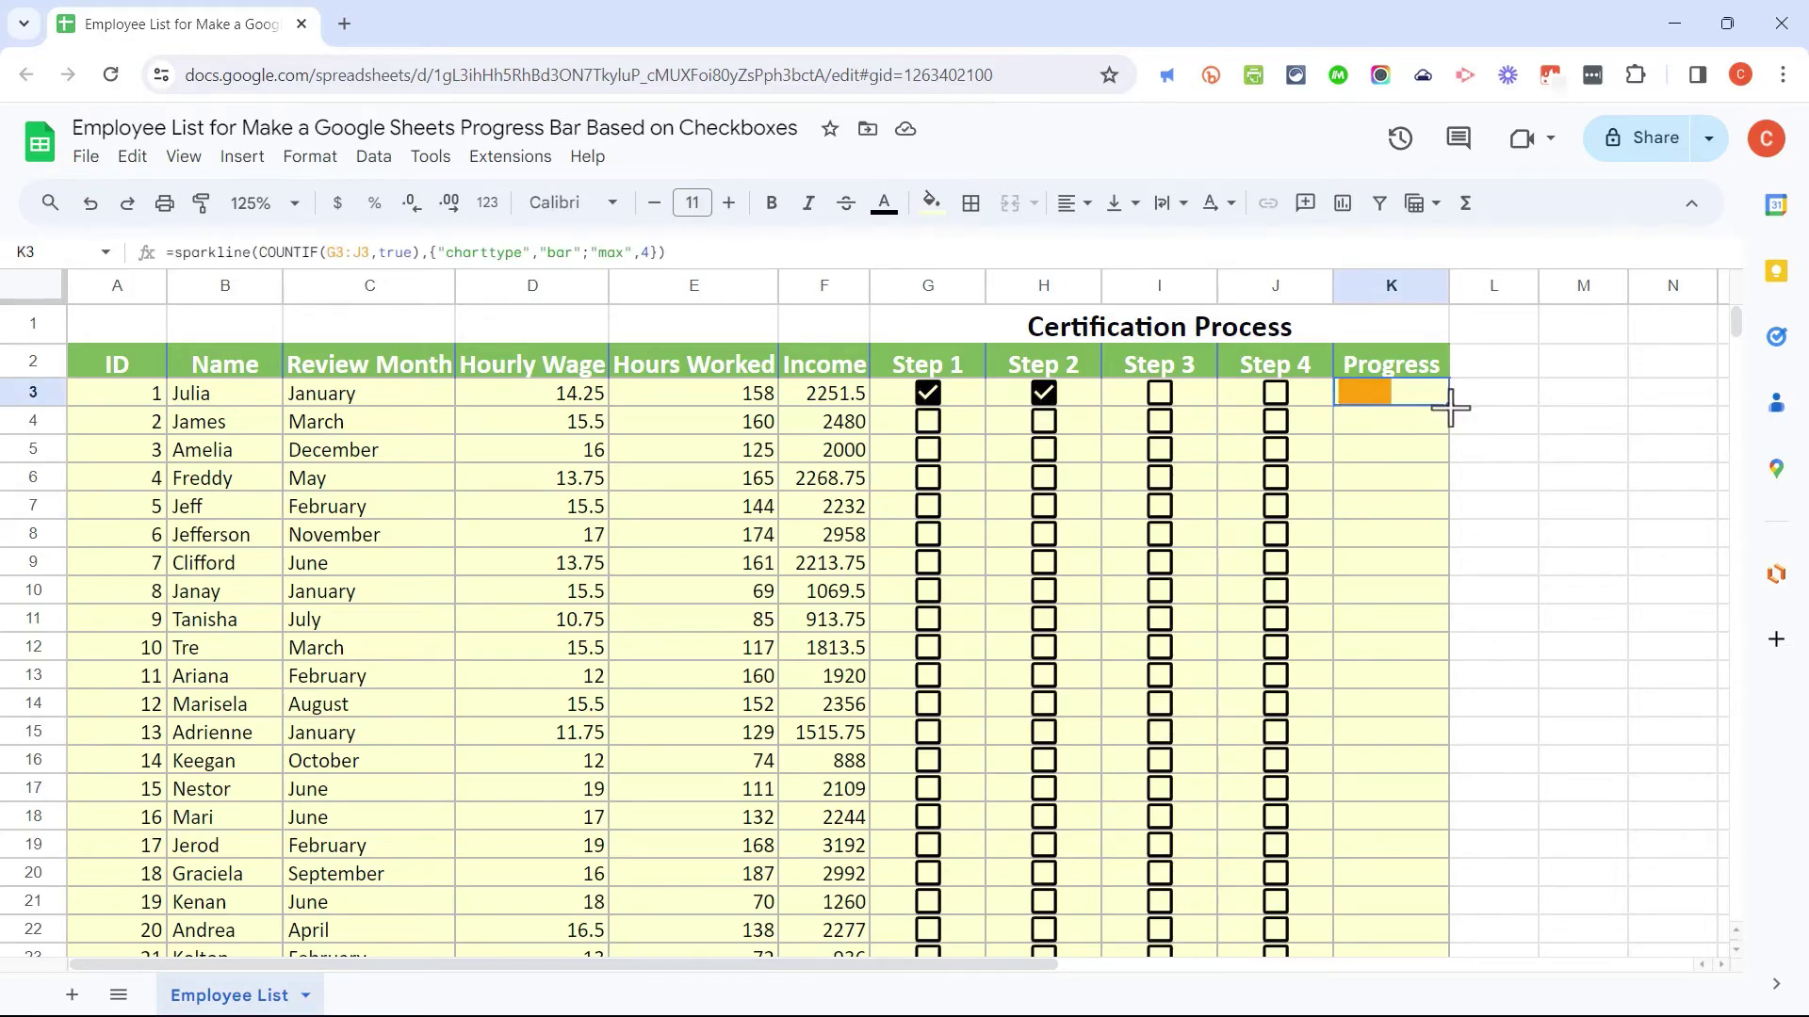
left_click_drag(1450, 407, 1500, 480)
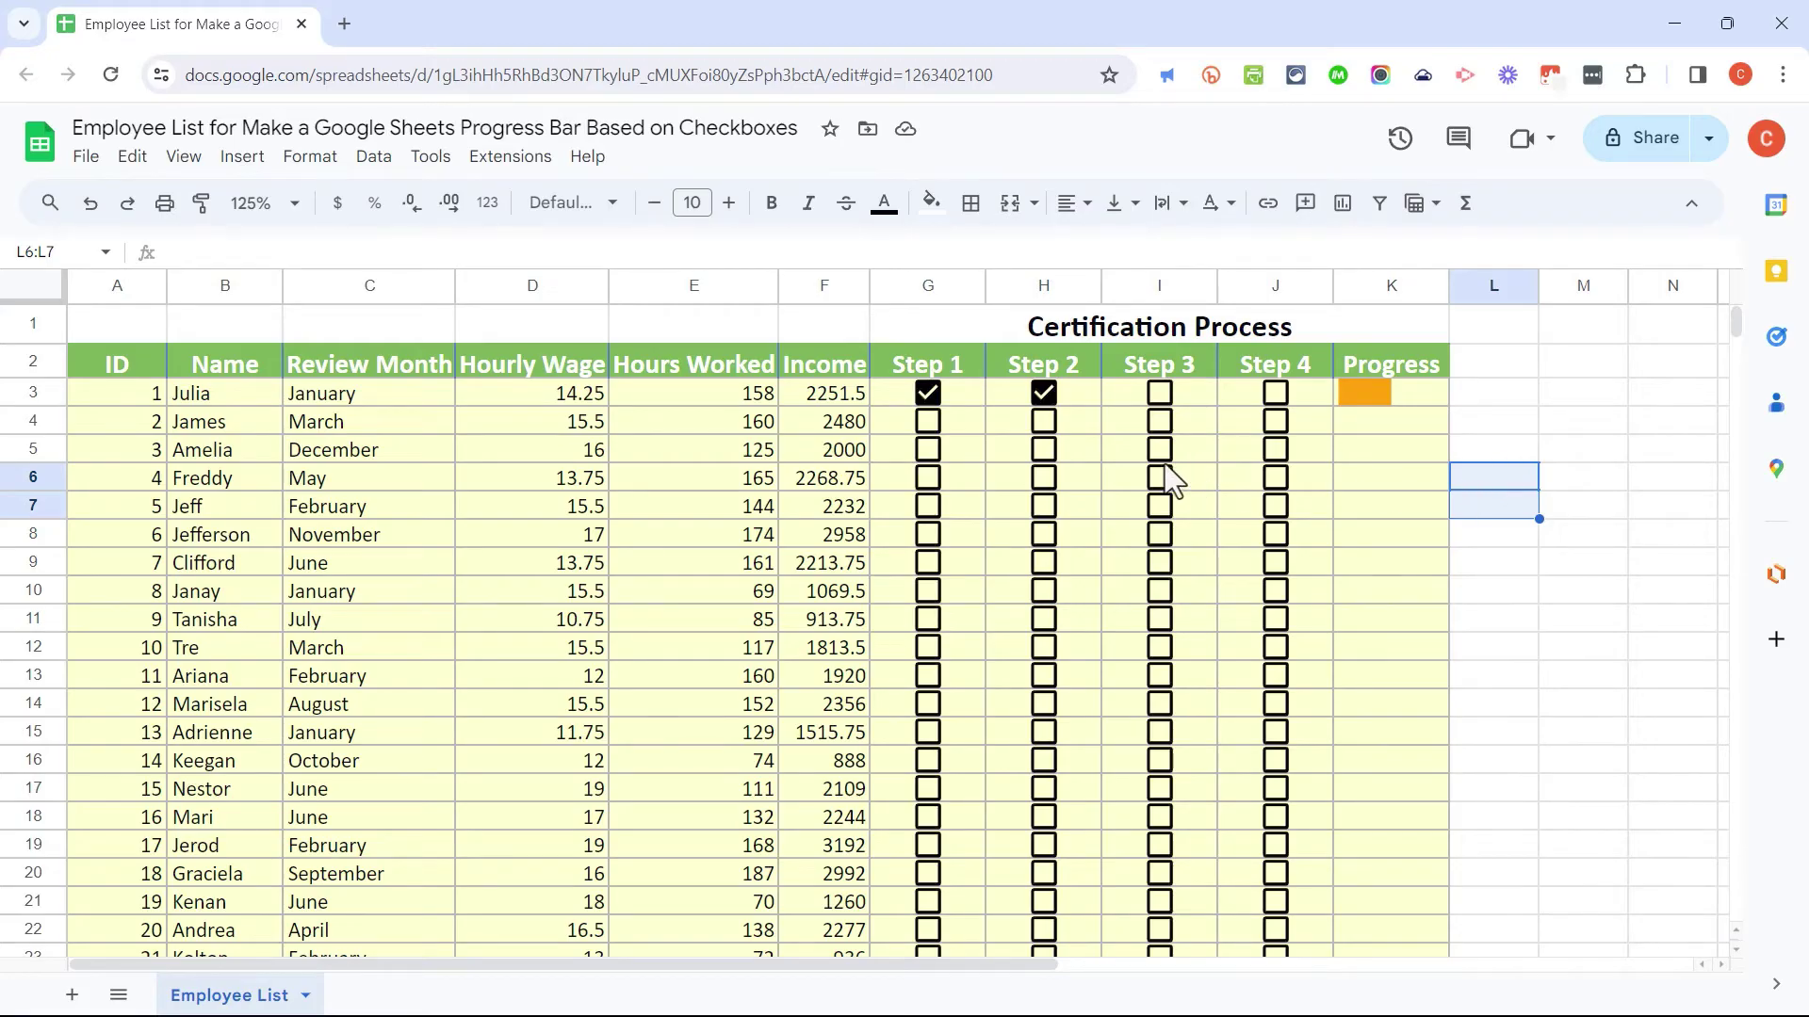
- Check Step 1 in rows 4, 5, 7, 8 and 9, plus Step 2 in row 7
left_click(928, 421)
left_click(928, 450)
left_click(933, 506)
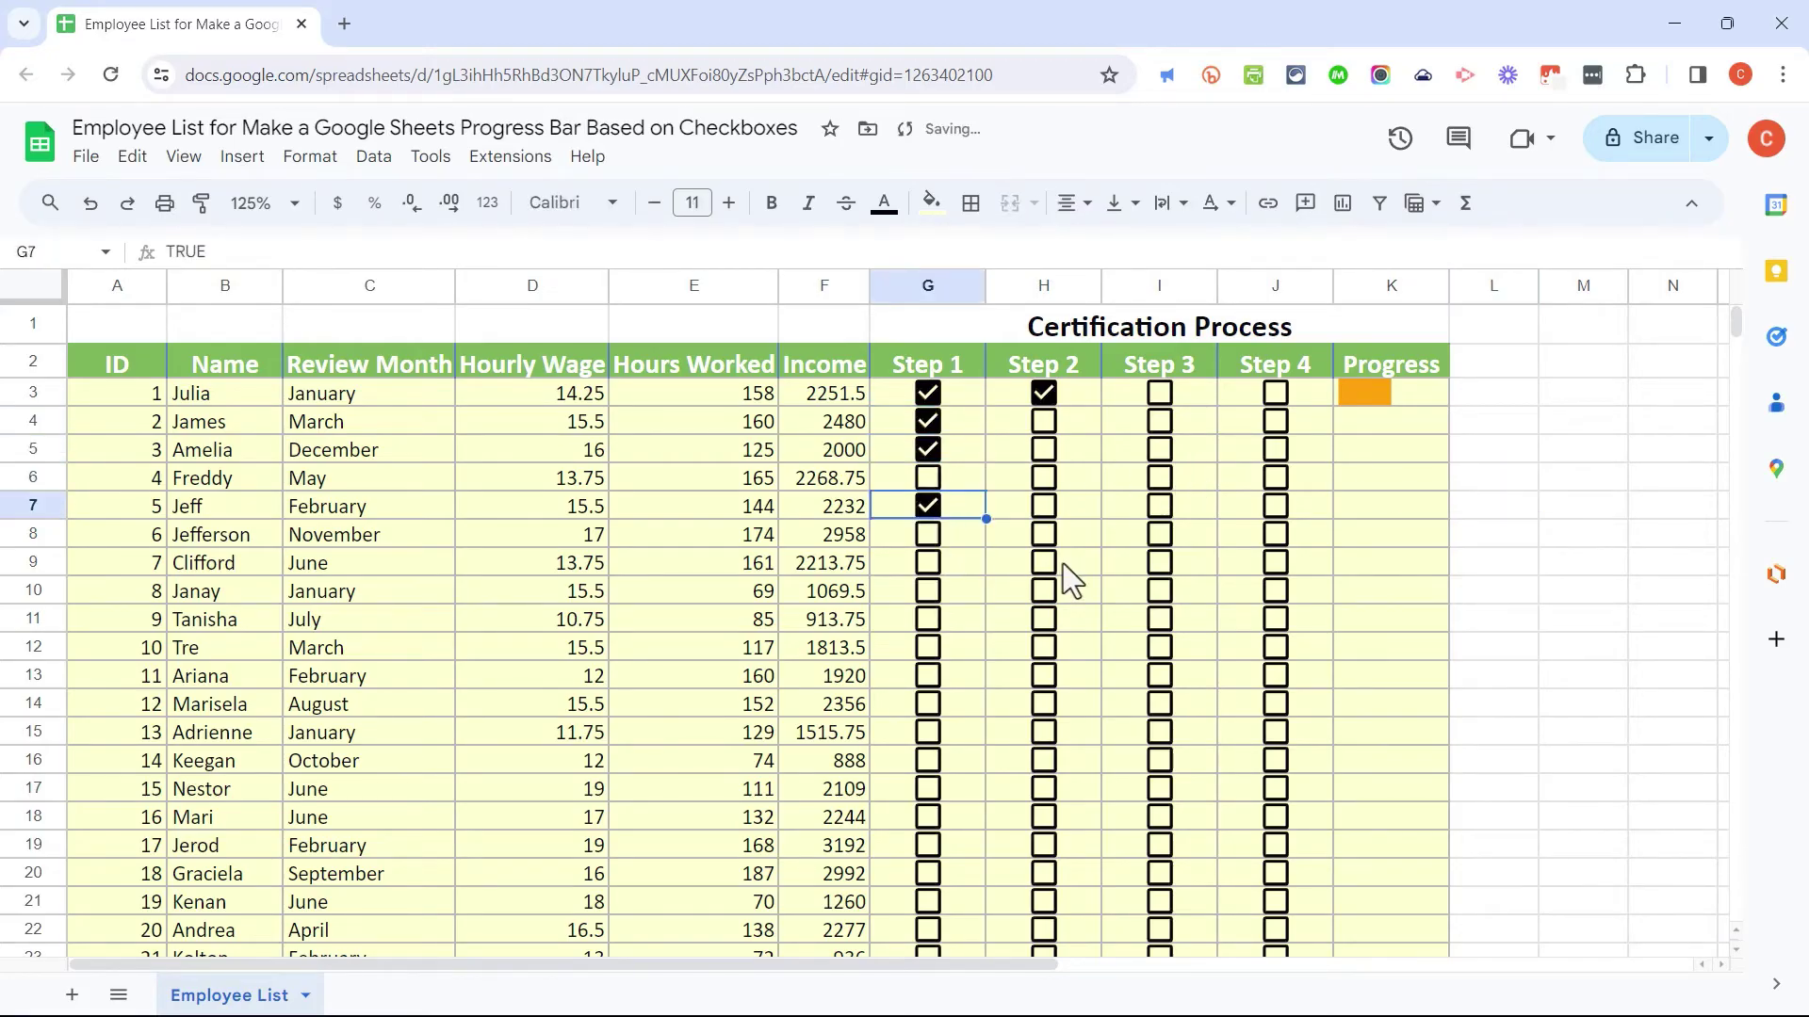
left_click(1045, 507)
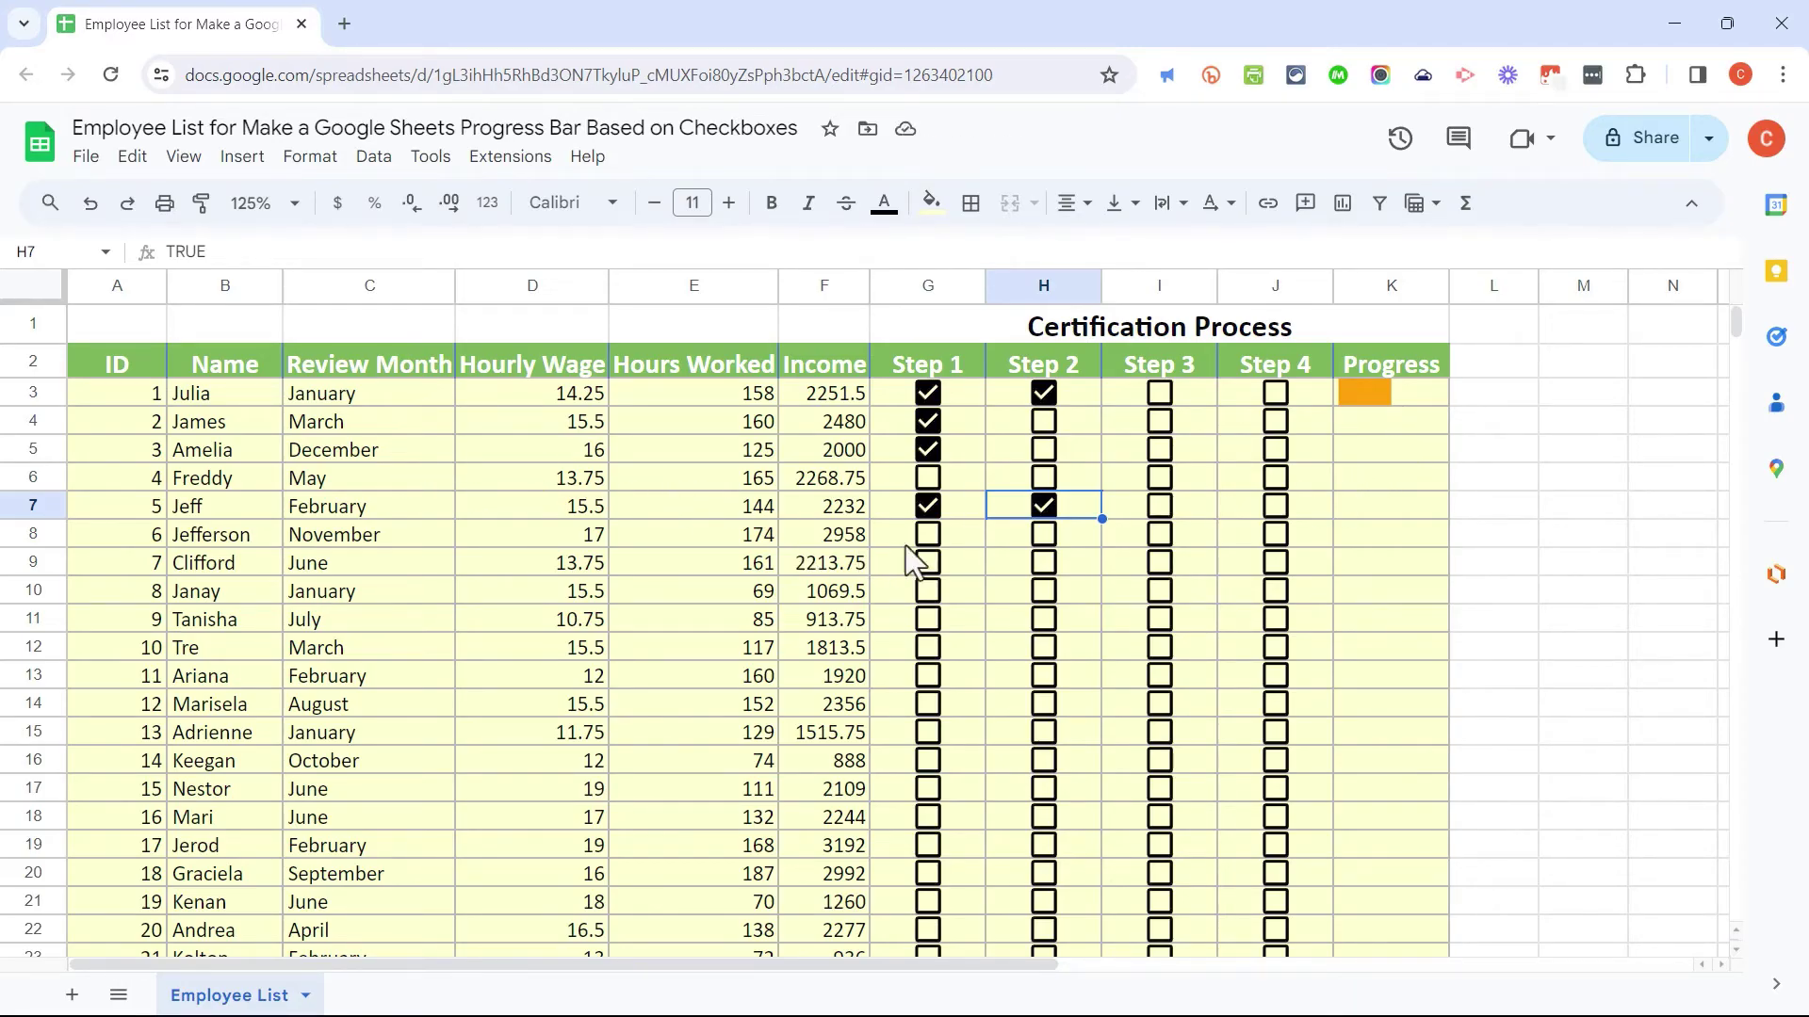
left_click(928, 534)
left_click(928, 563)
- Check all four steps in rows 11 and 12, and Steps 1 to 3 in row 13
left_click(928, 619)
left_click(1044, 619)
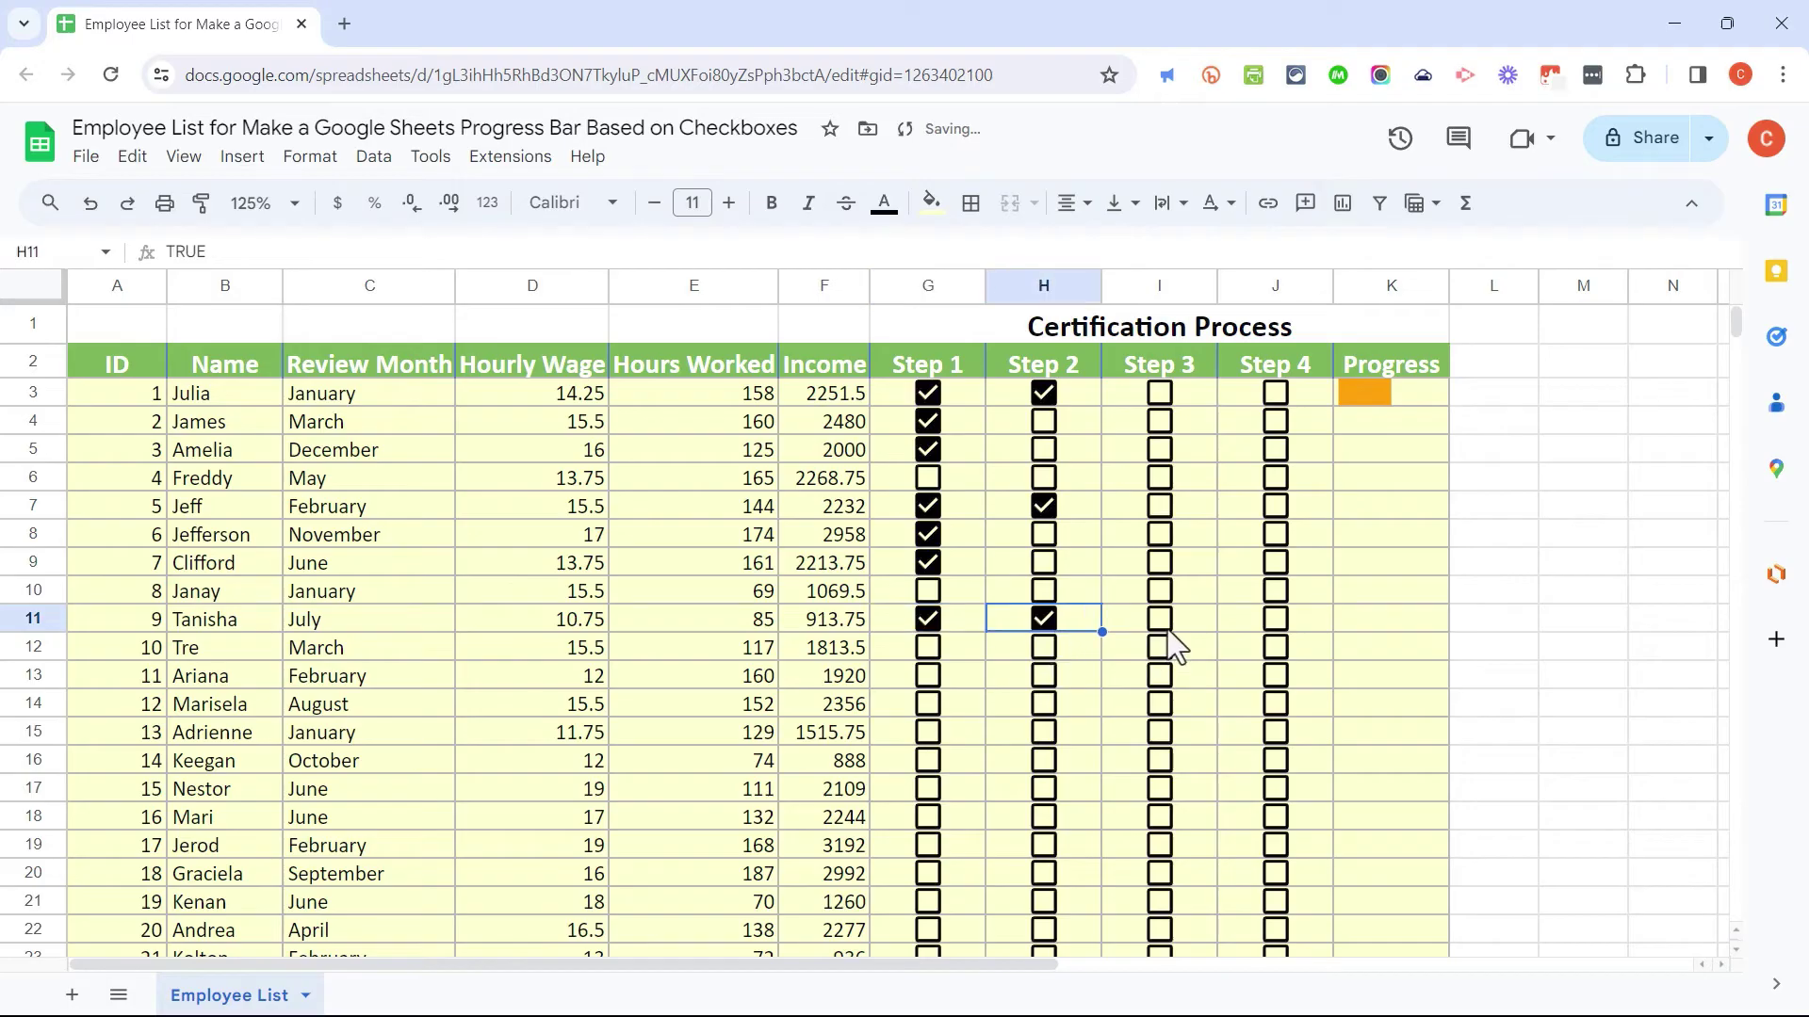
left_click(1162, 622)
left_click(1276, 619)
left_click(928, 647)
left_click(1044, 648)
left_click(1160, 648)
left_click(1276, 648)
left_click(928, 676)
left_click(1044, 675)
left_click(1160, 675)
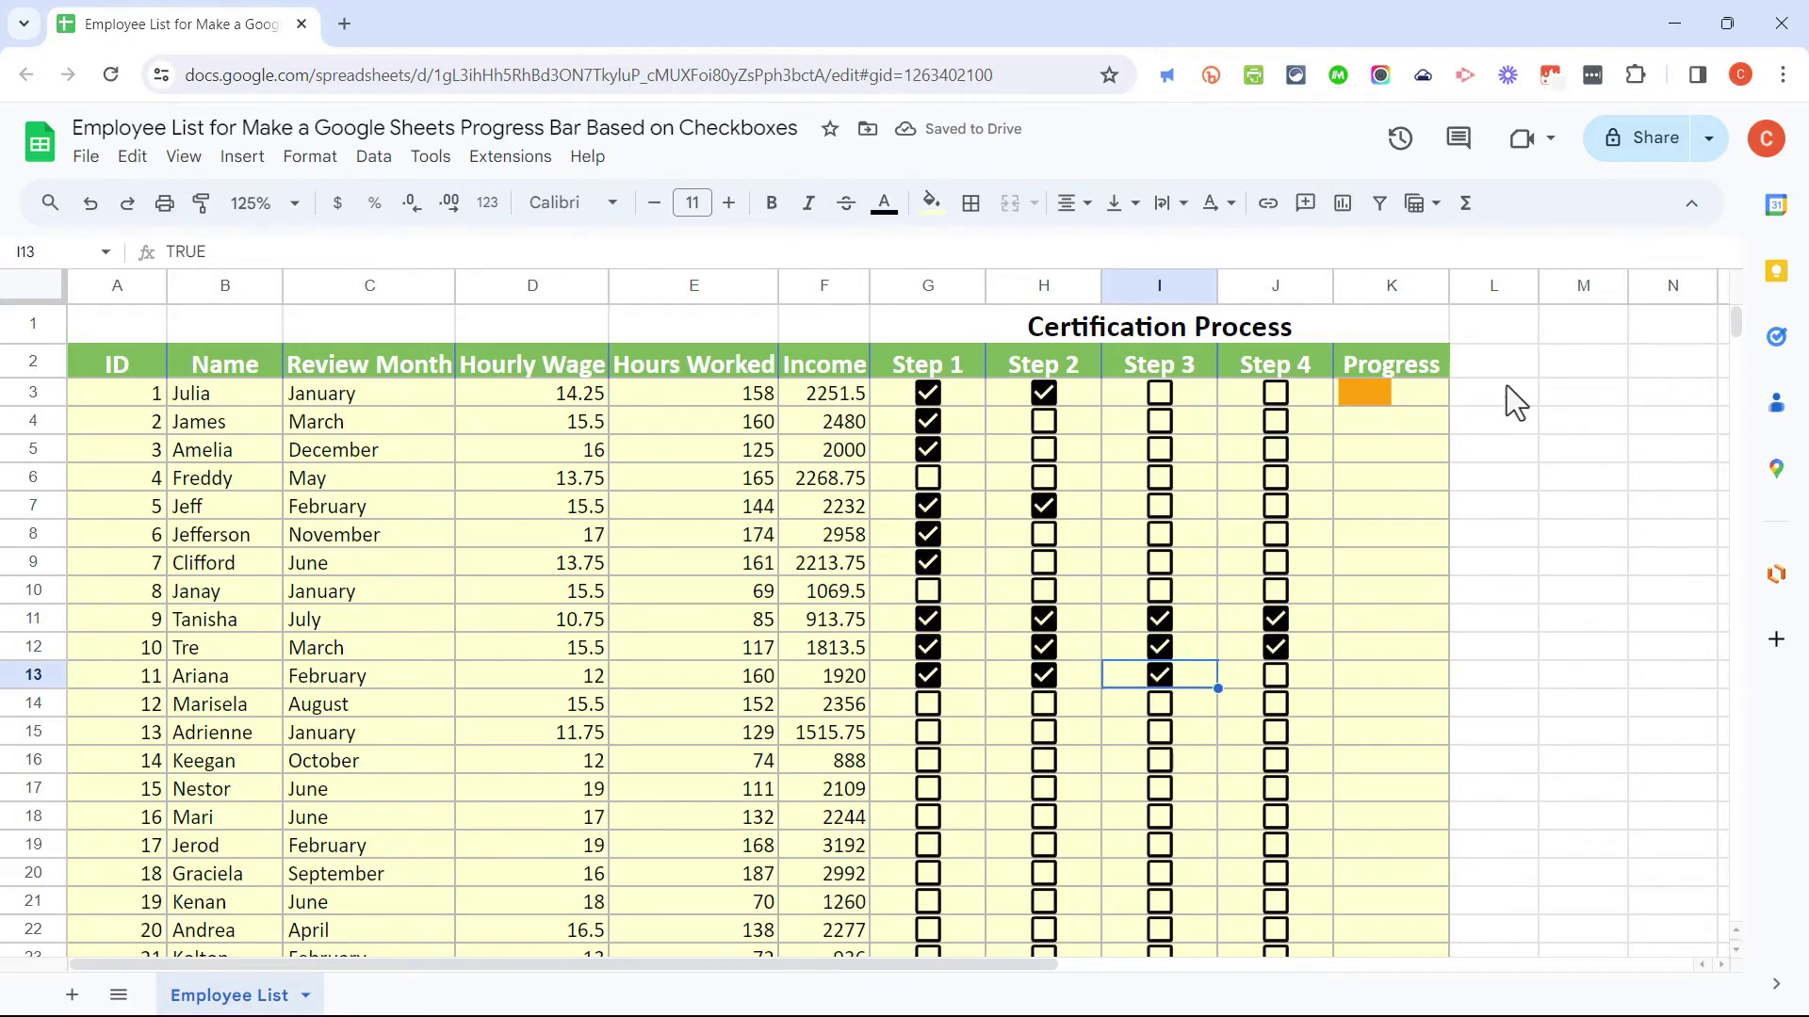
- Fill the K3 progress bar formula down the Progress column for all employees
left_click(1428, 392)
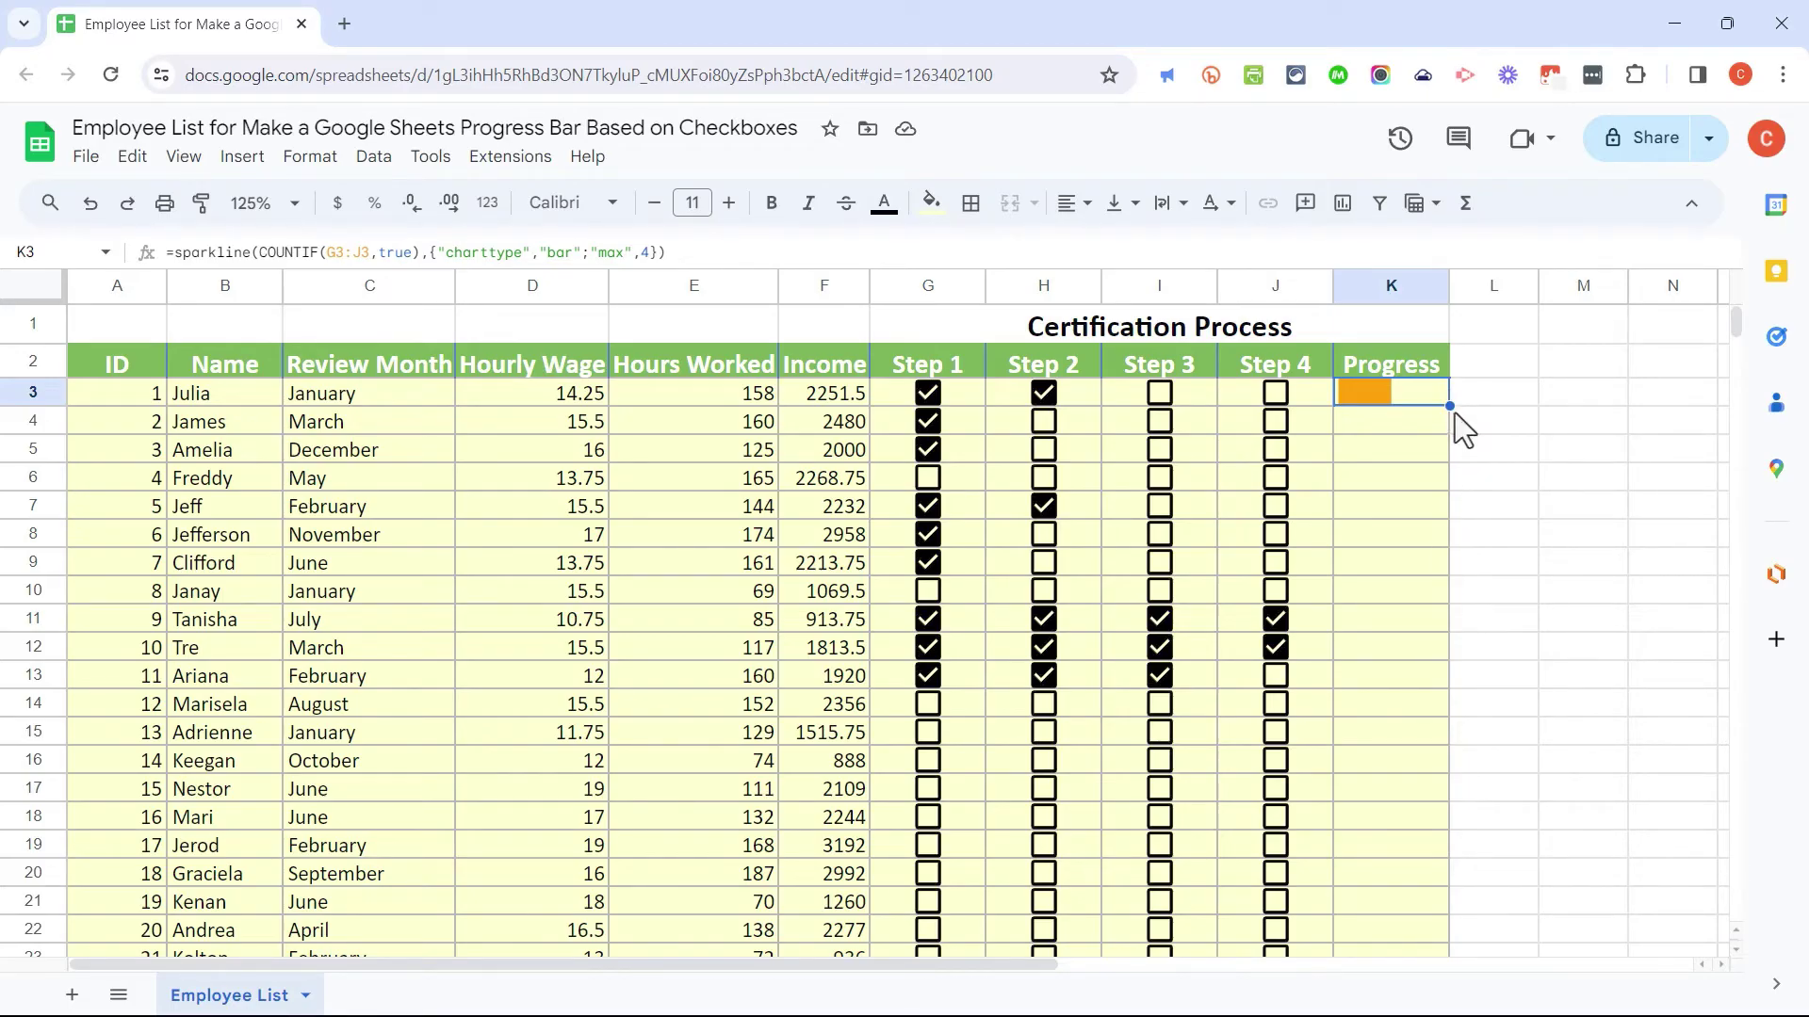
double_click(1450, 405)
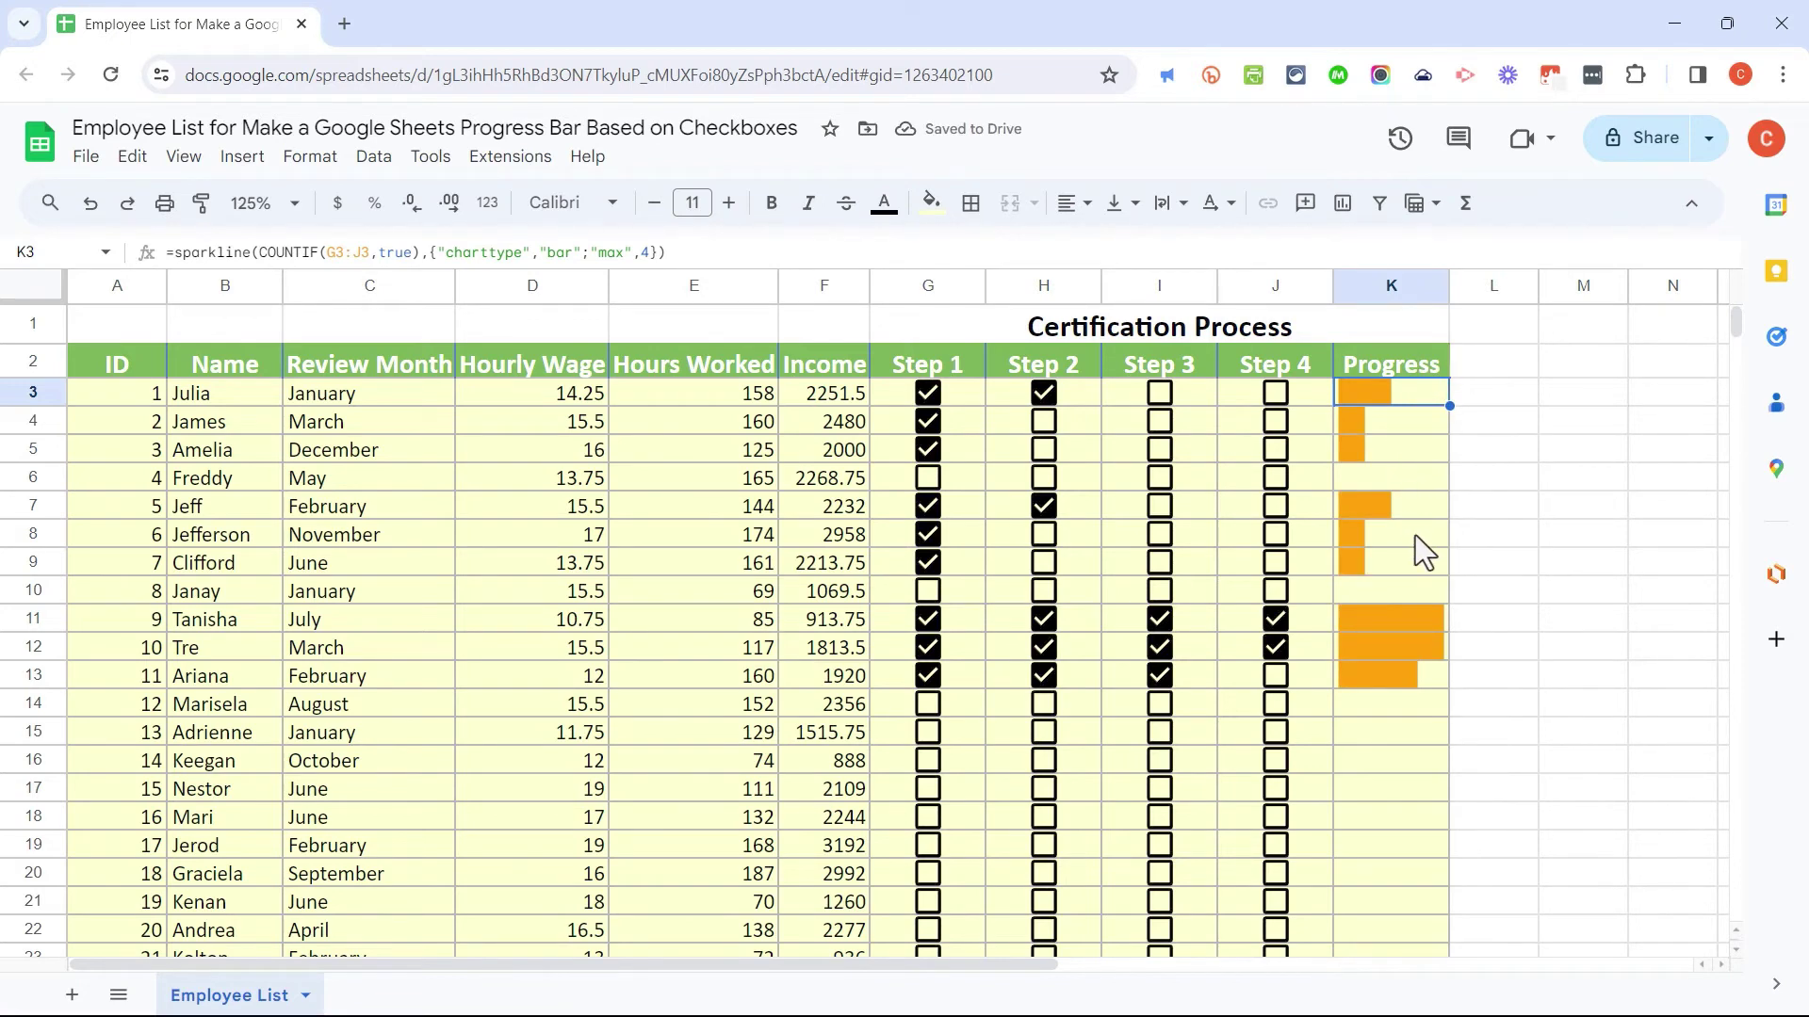
- Check all four certification steps for the employee in row 26
scroll(942, 754, "down", 2)
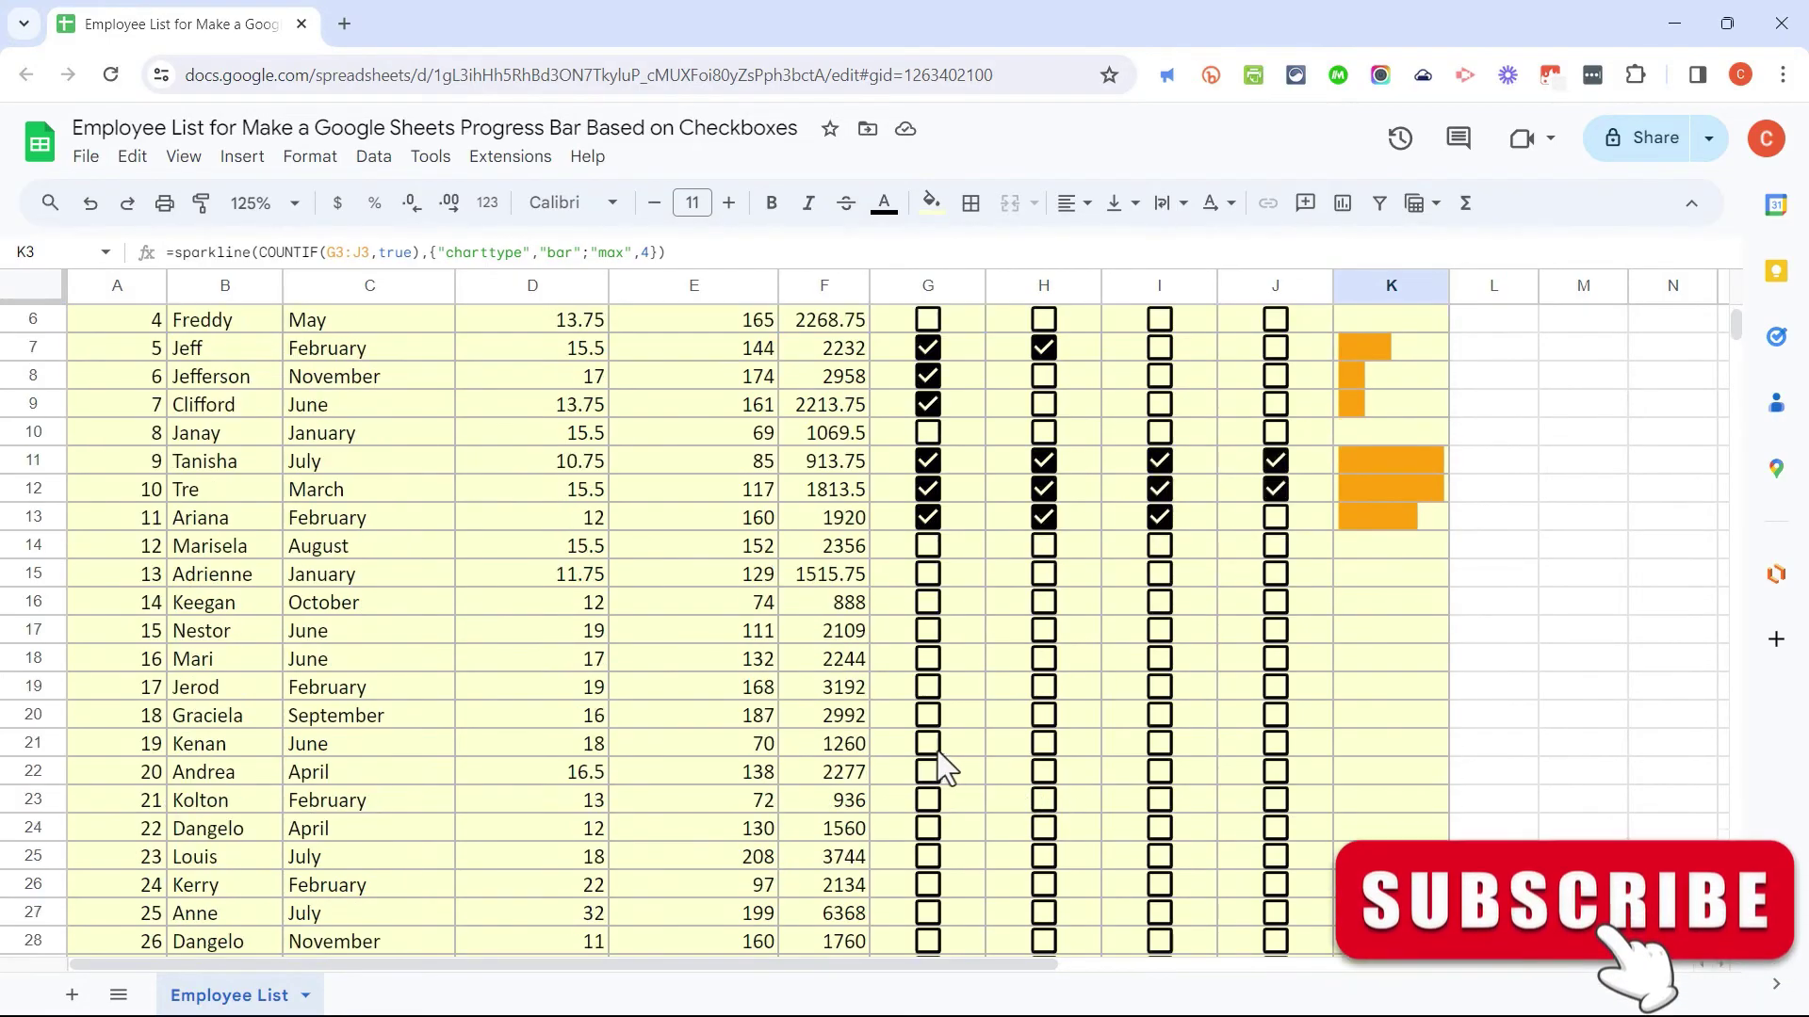
scroll(937, 750, "down", 3)
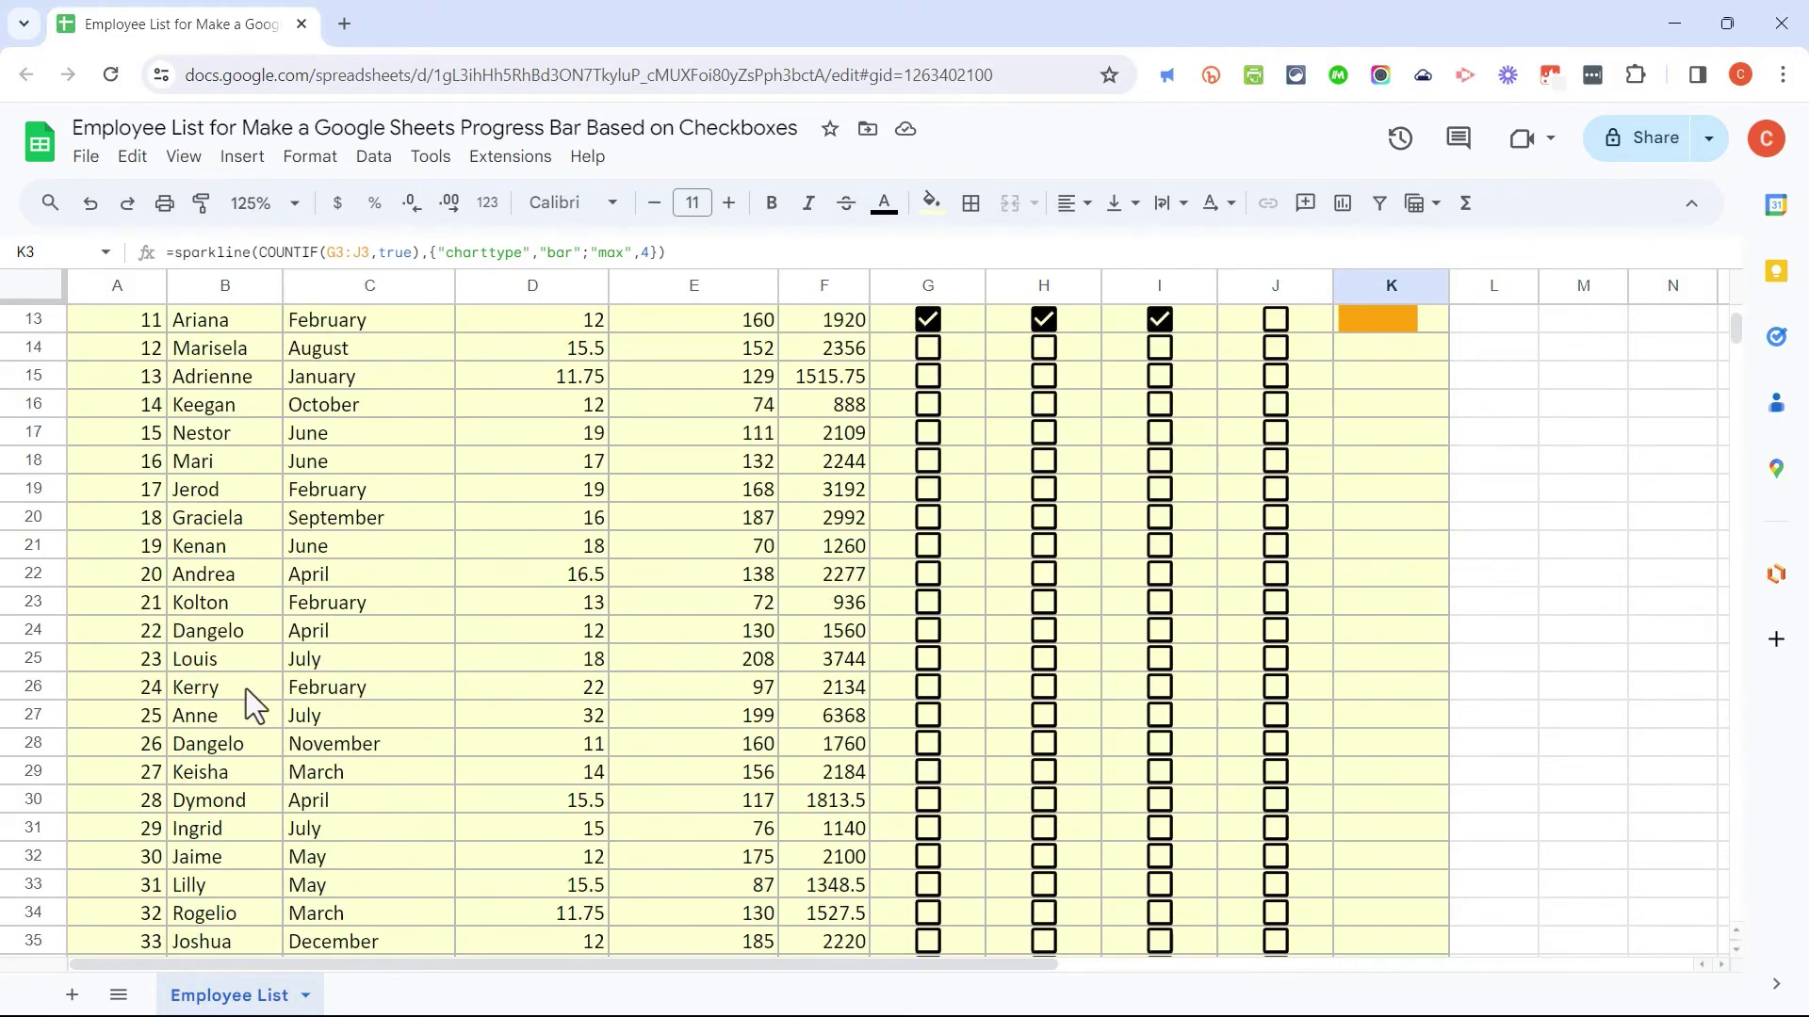
left_click(929, 689)
left_click(1045, 688)
left_click(1153, 696)
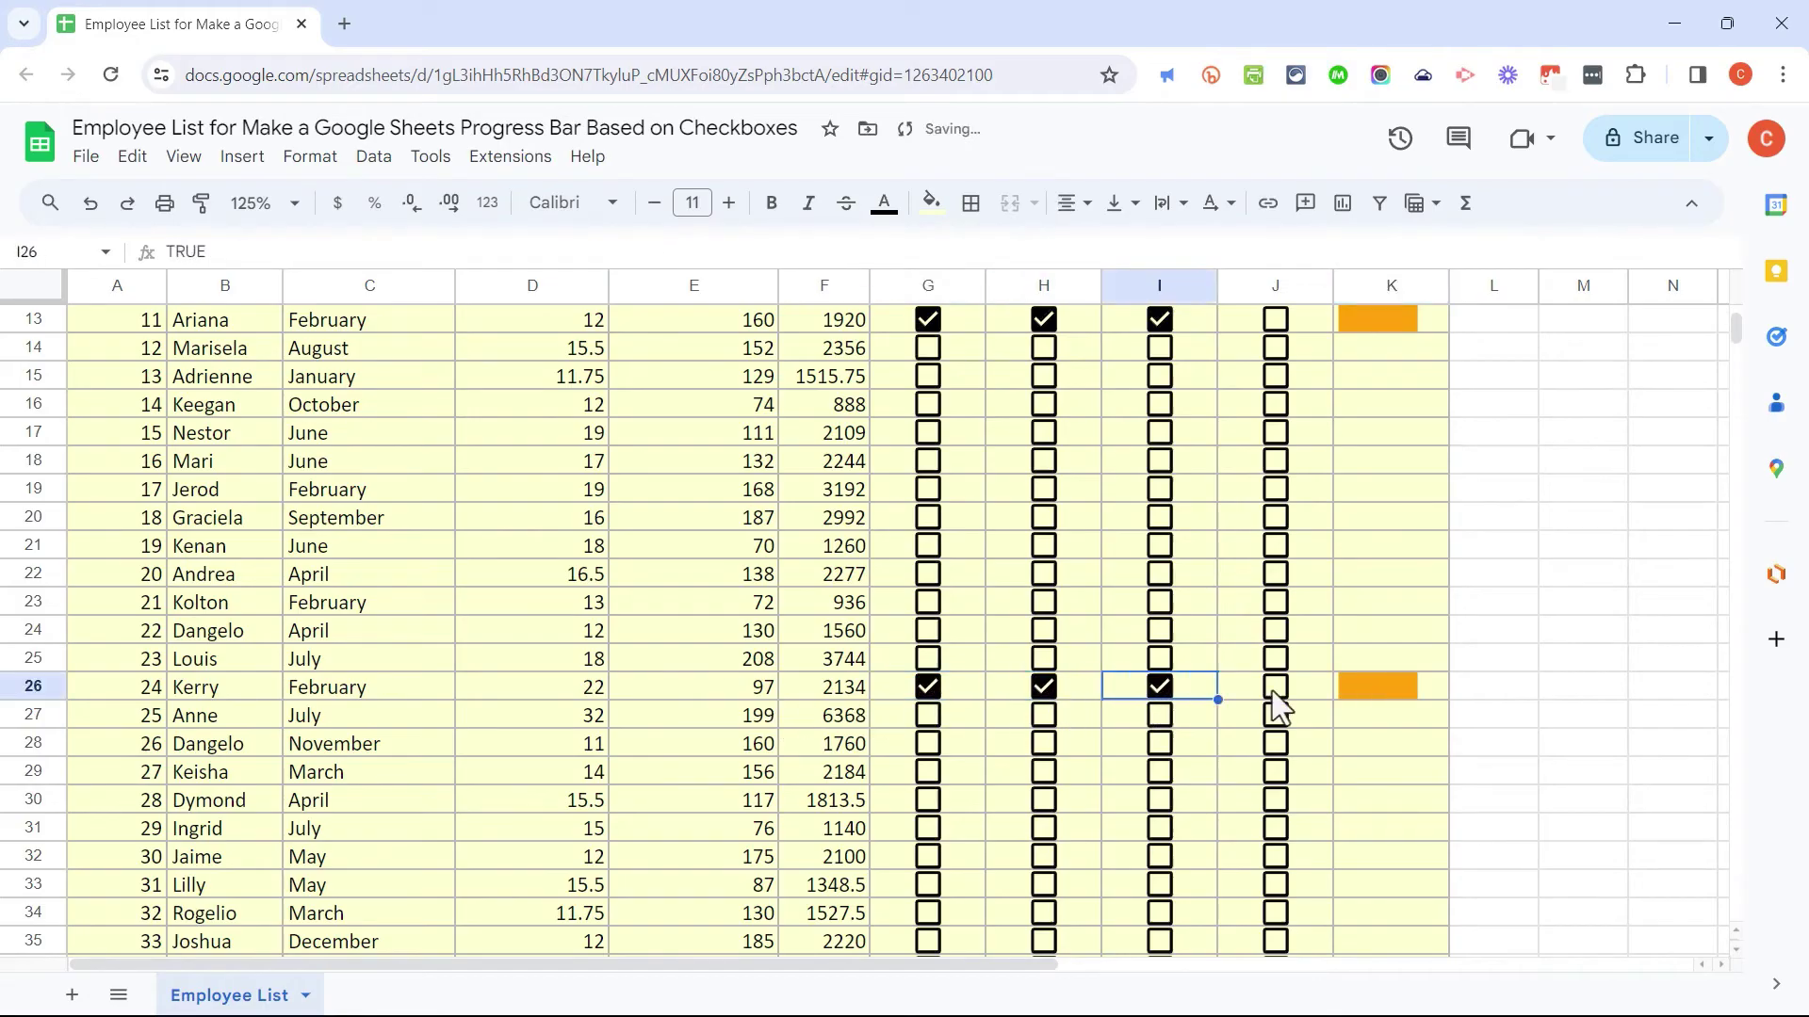
left_click(1277, 691)
- Inspect the progress formulas in K3 and K47 to compare the checkbox ranges they reference
scroll(1477, 759, "down", 5)
scroll(1388, 767, "up", 8)
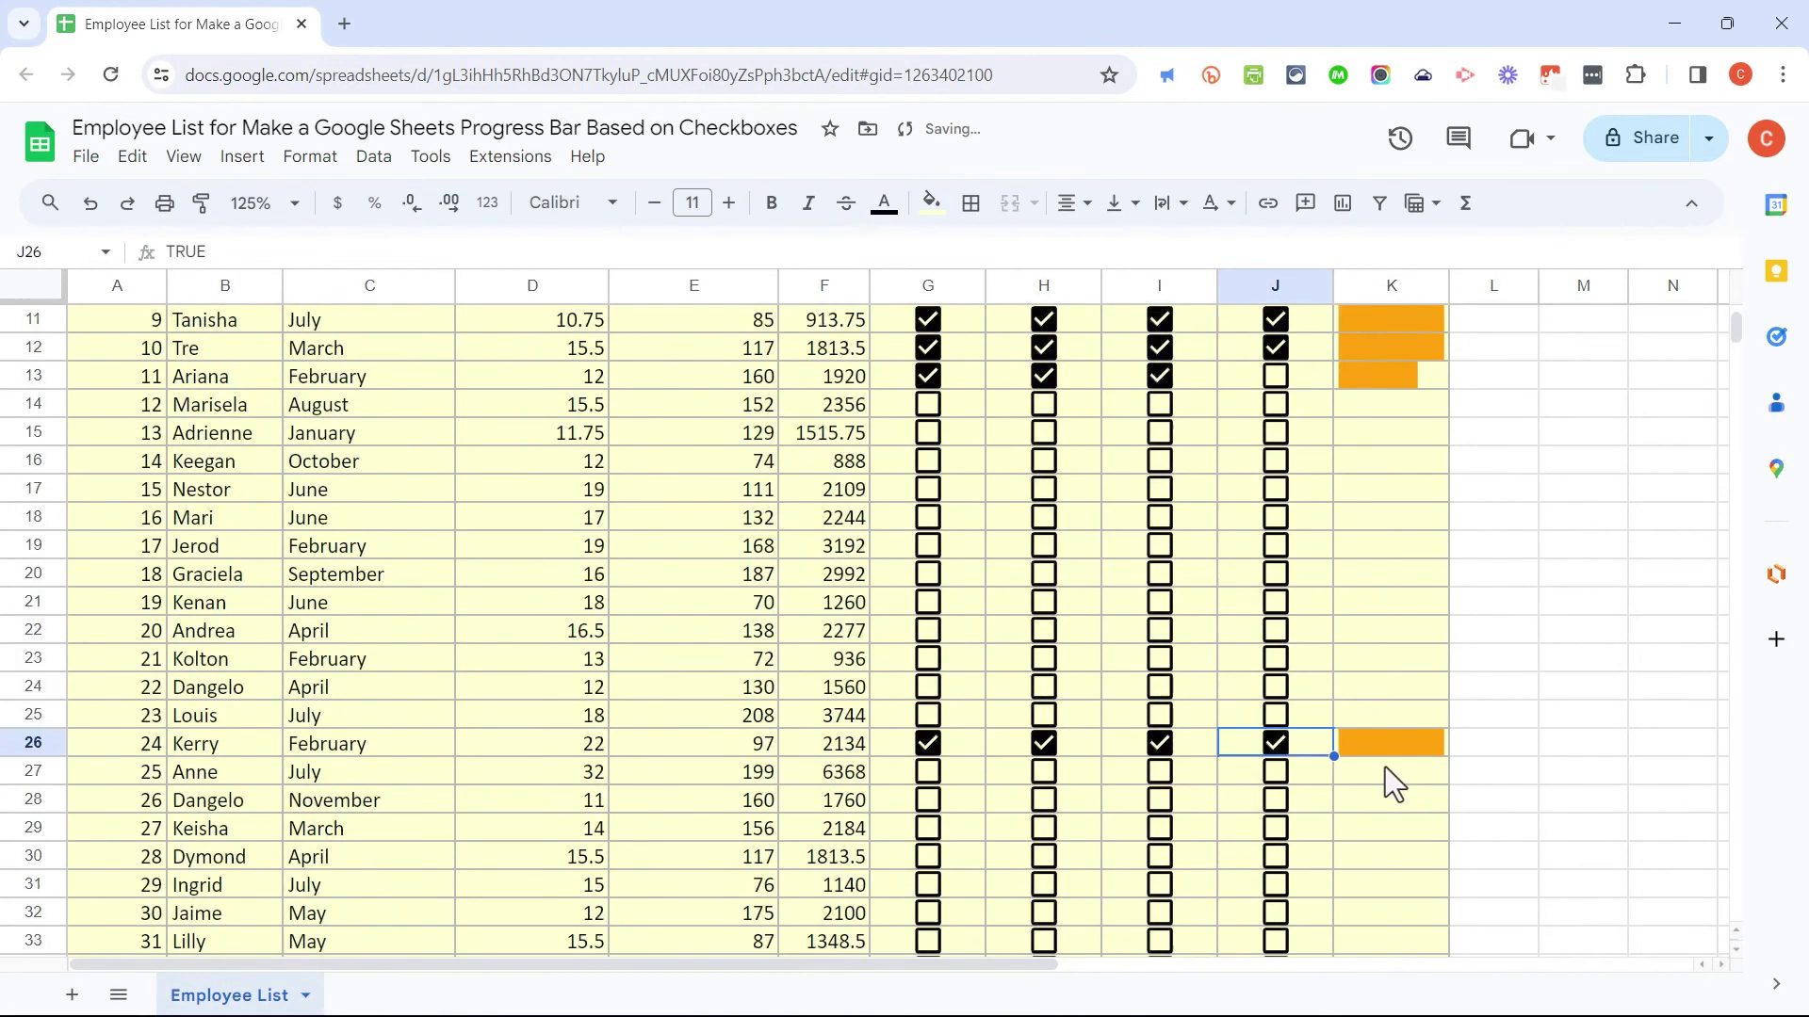
left_click(1416, 393)
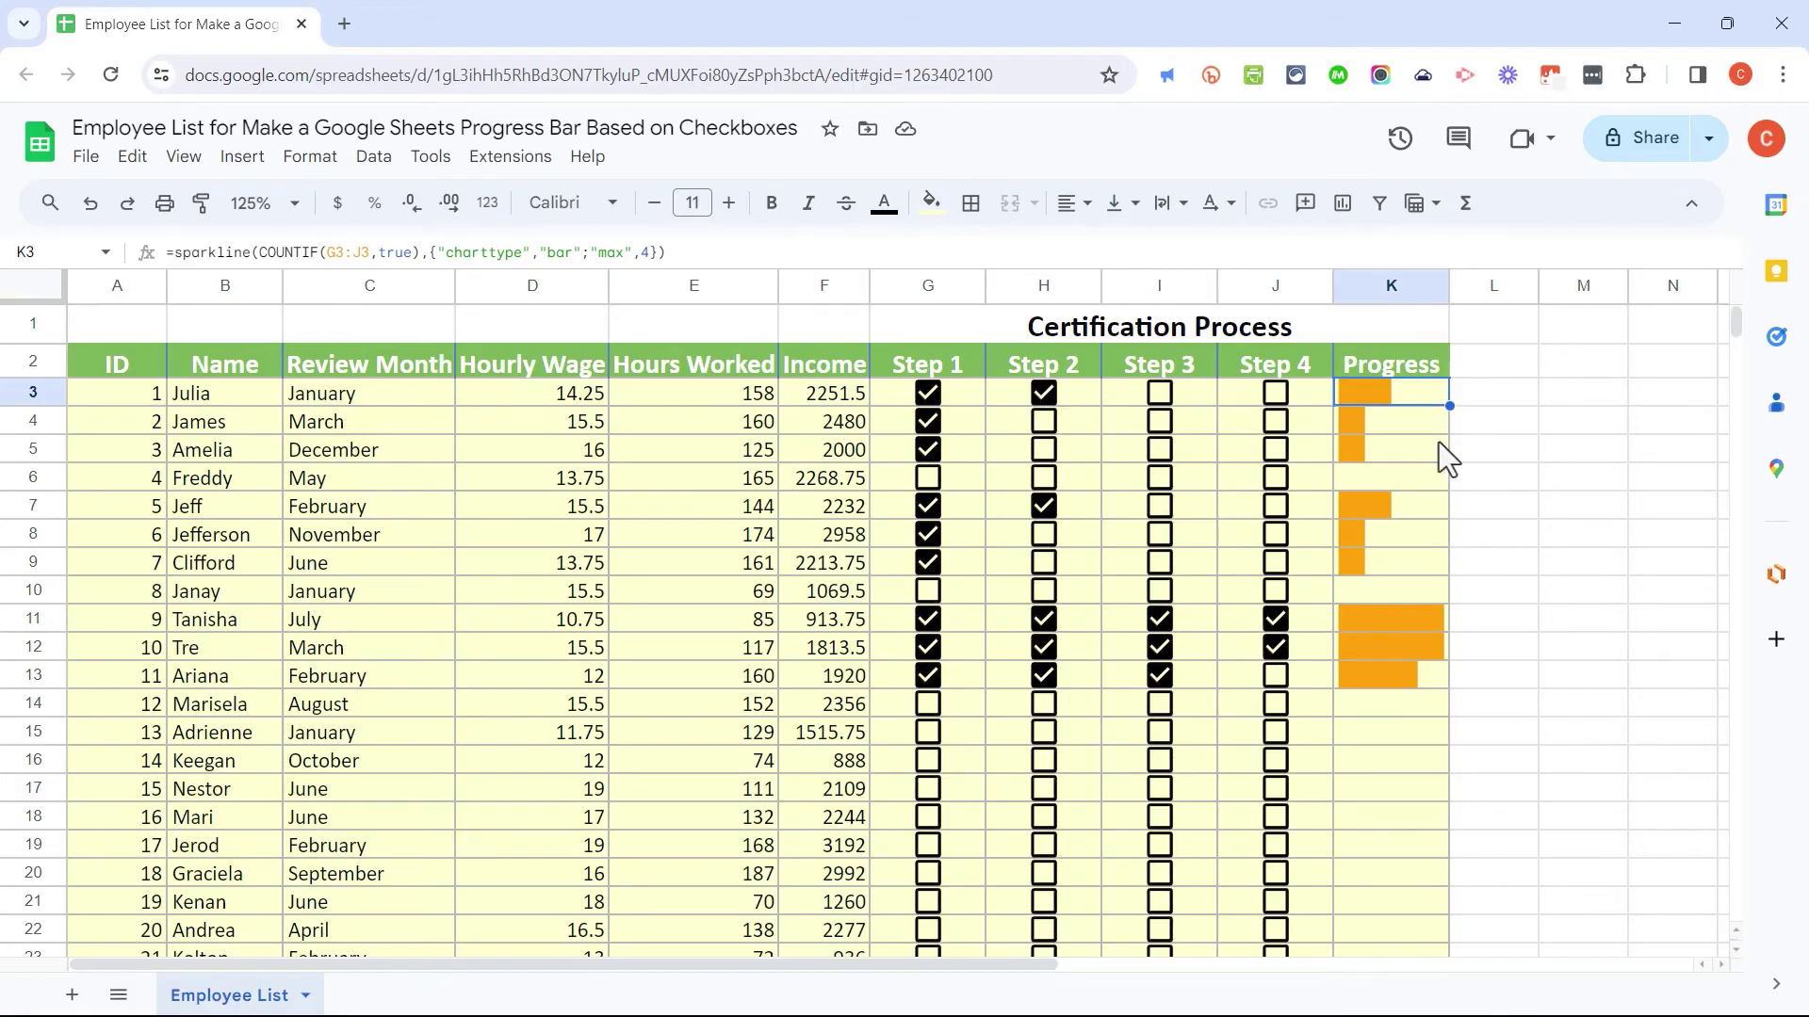
scroll(1428, 891, "down", 8)
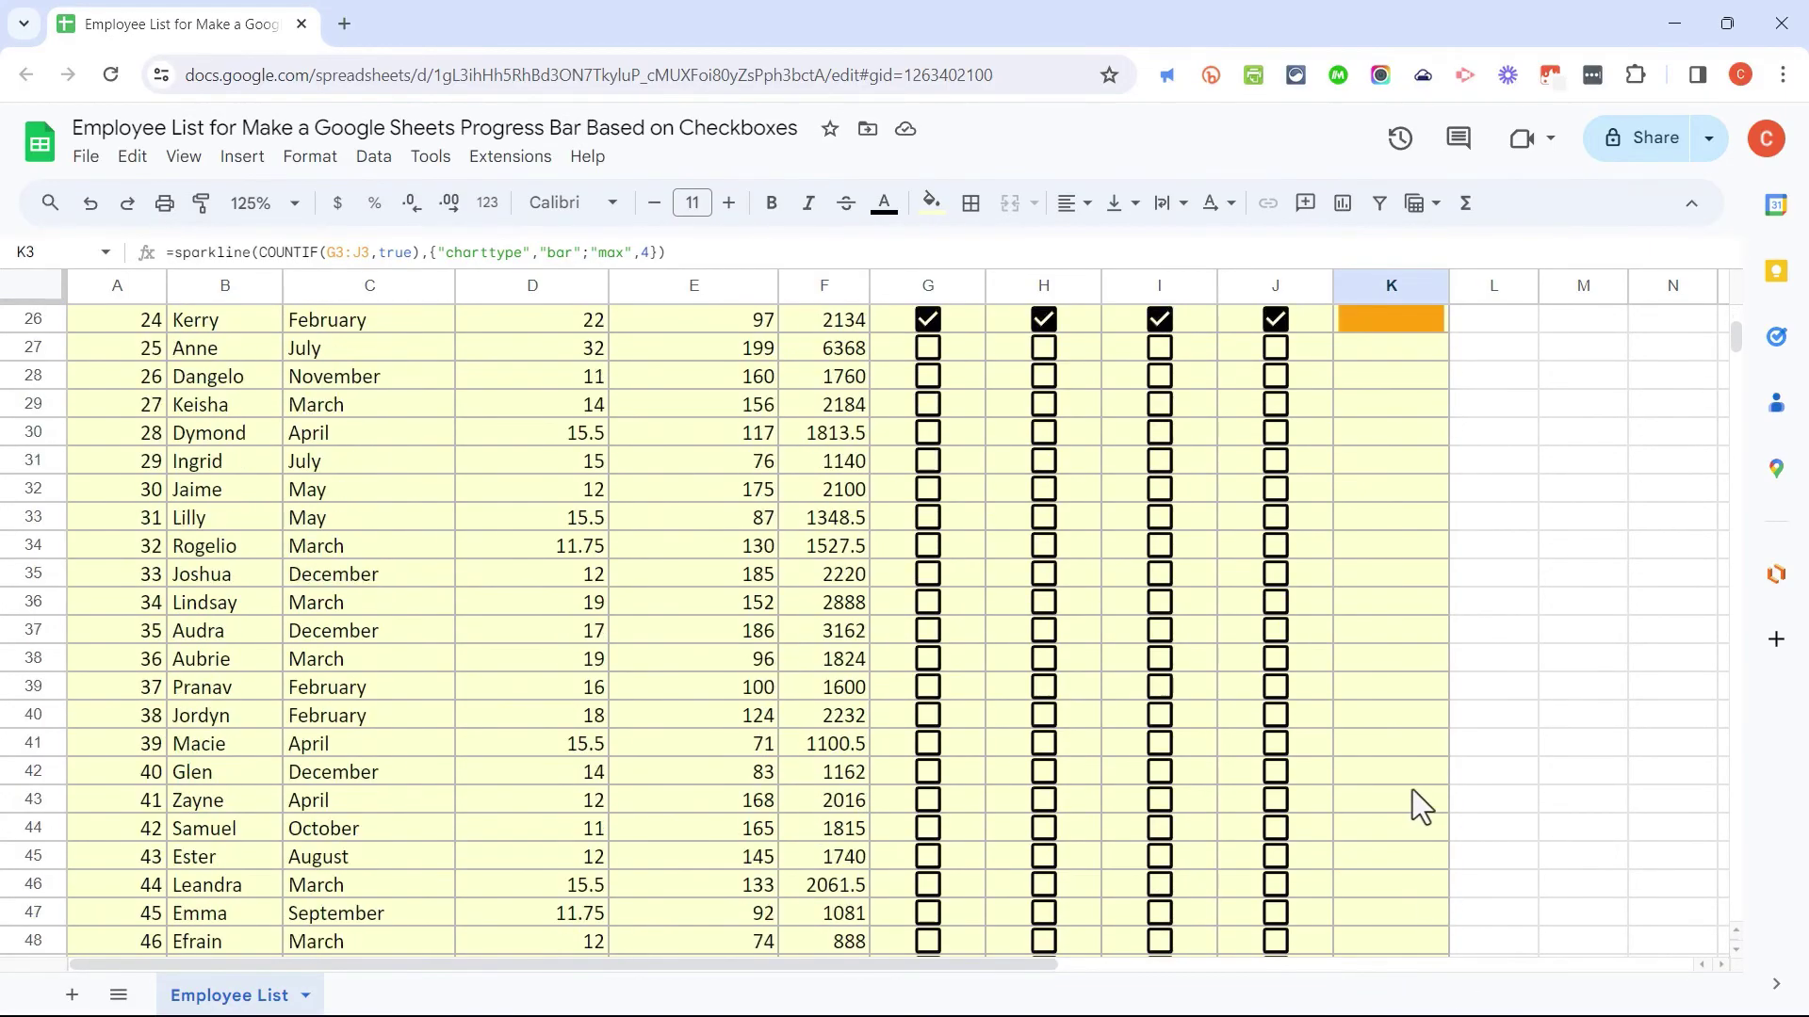
scroll(1398, 612, "down", 3)
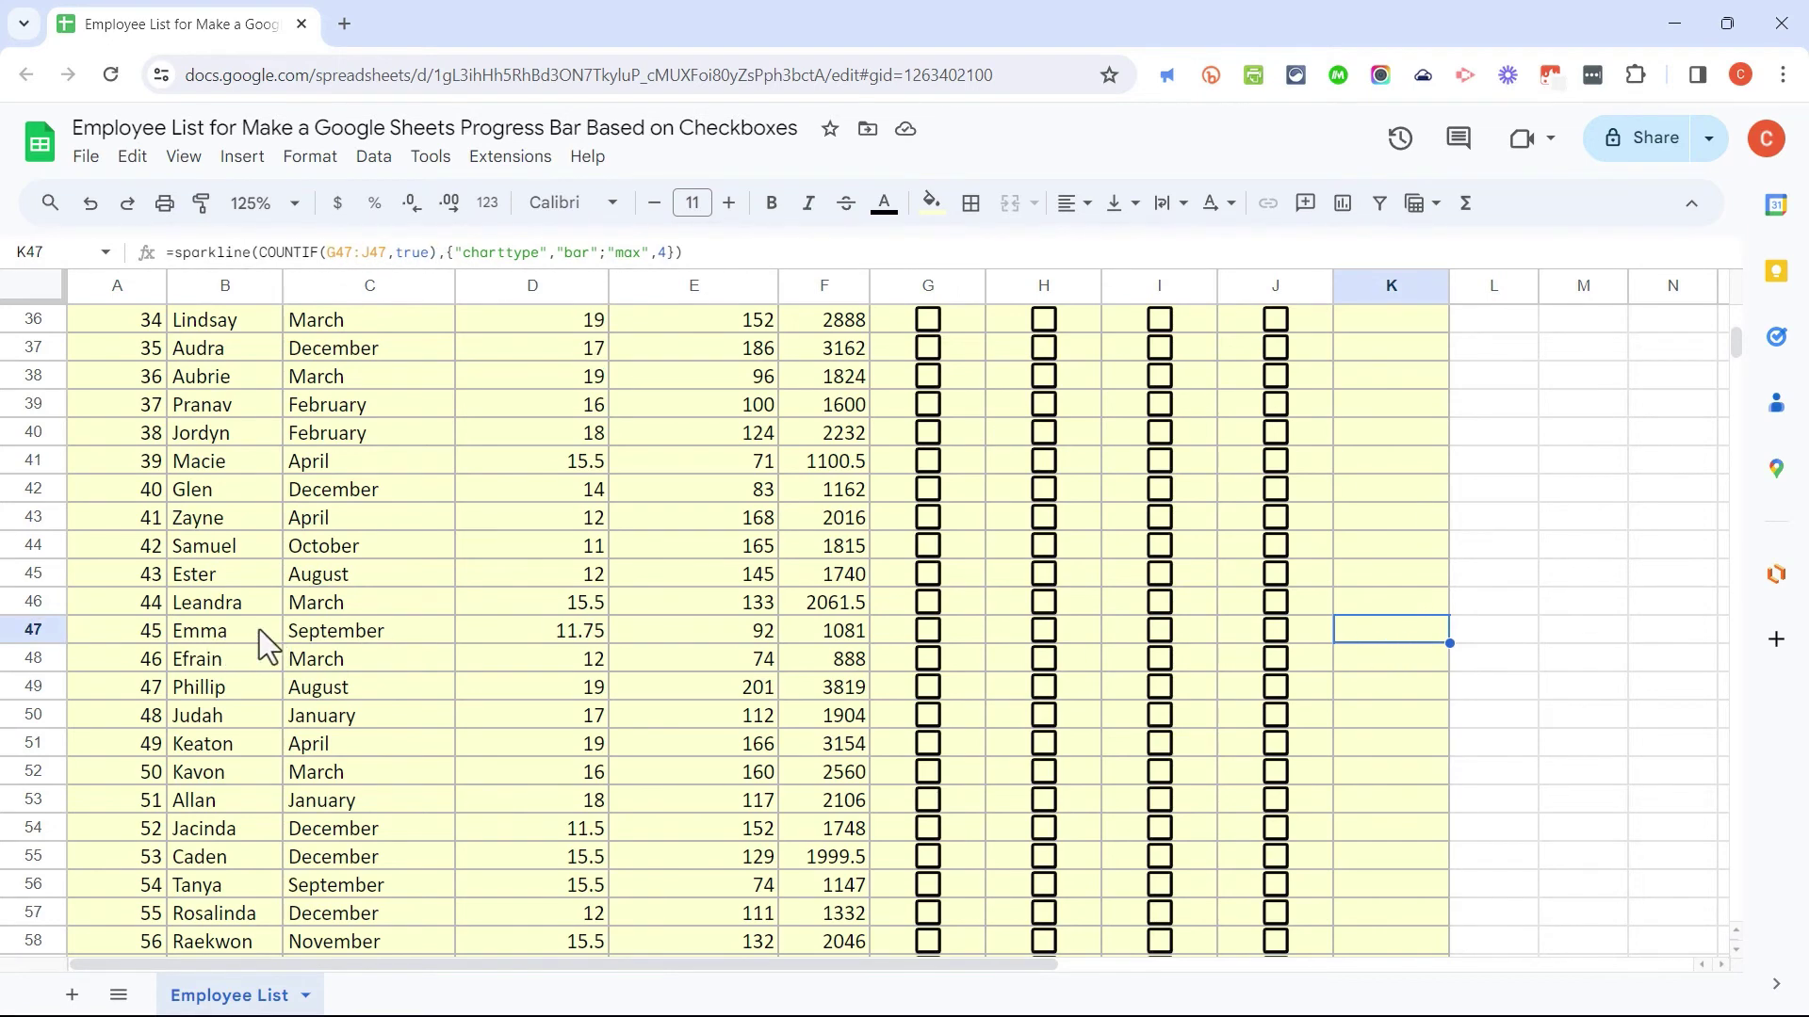
scroll(662, 597, "up", 12)
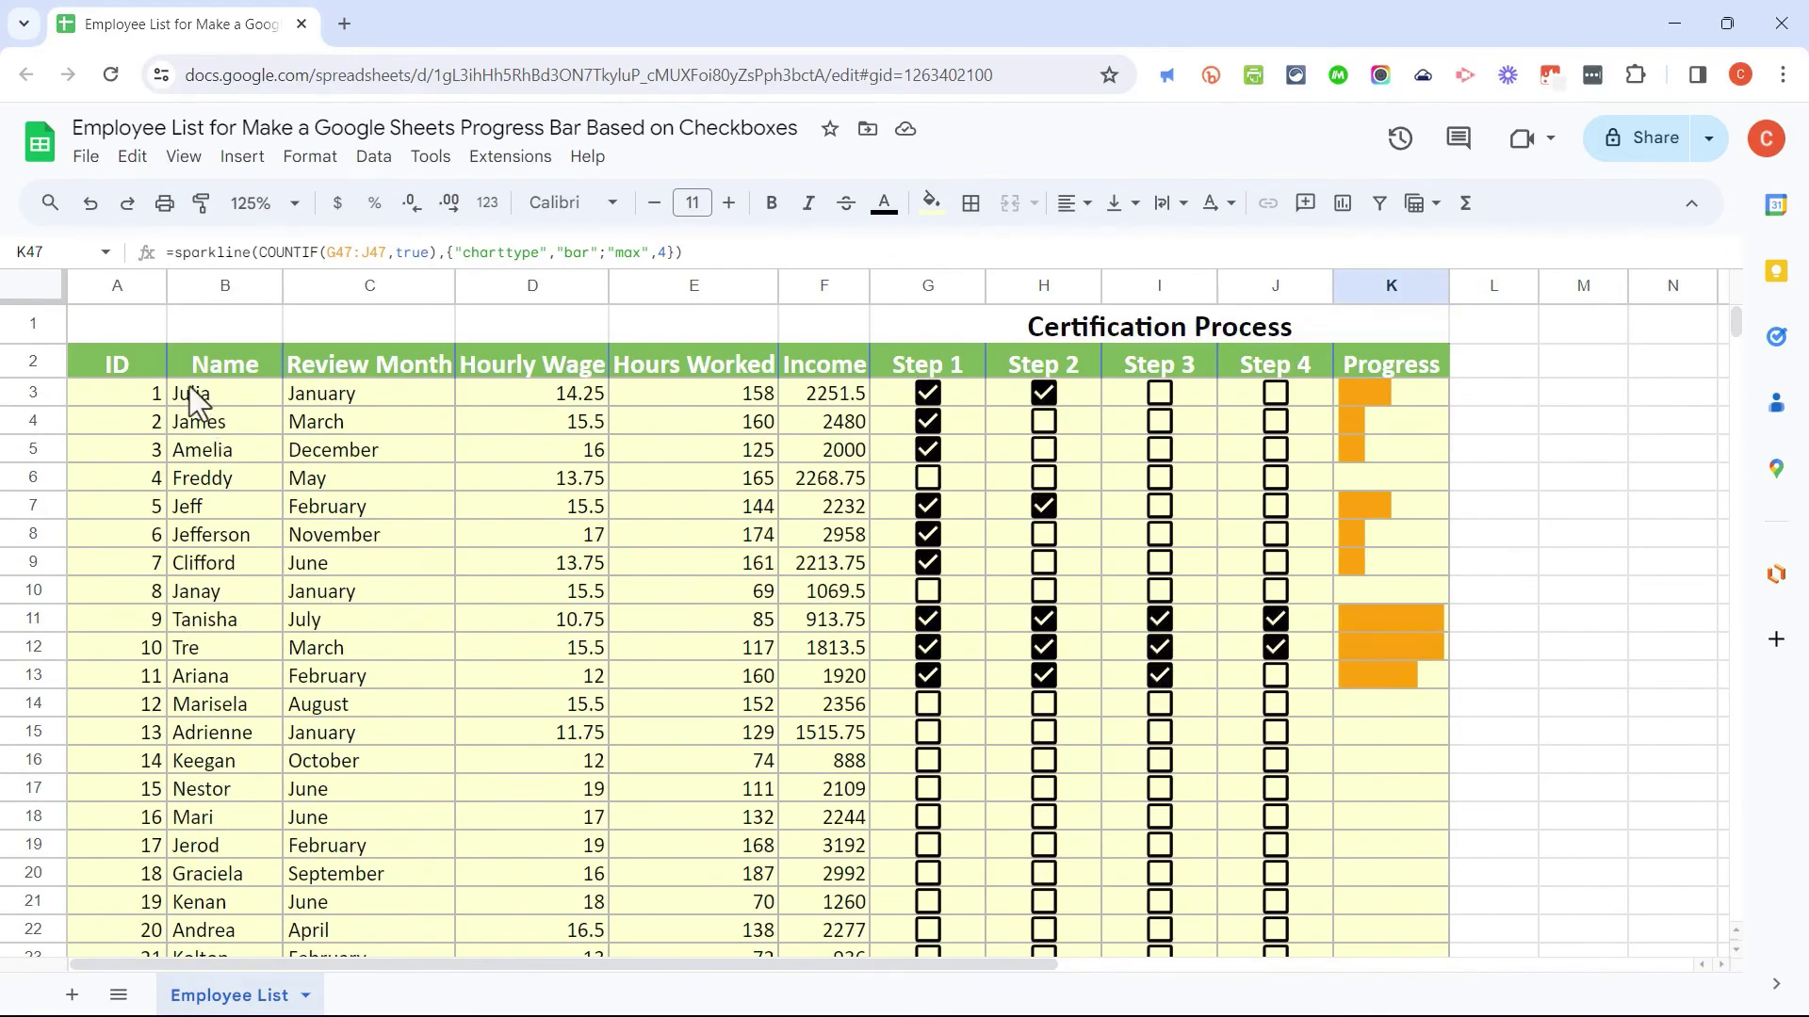
left_click(1568, 620)
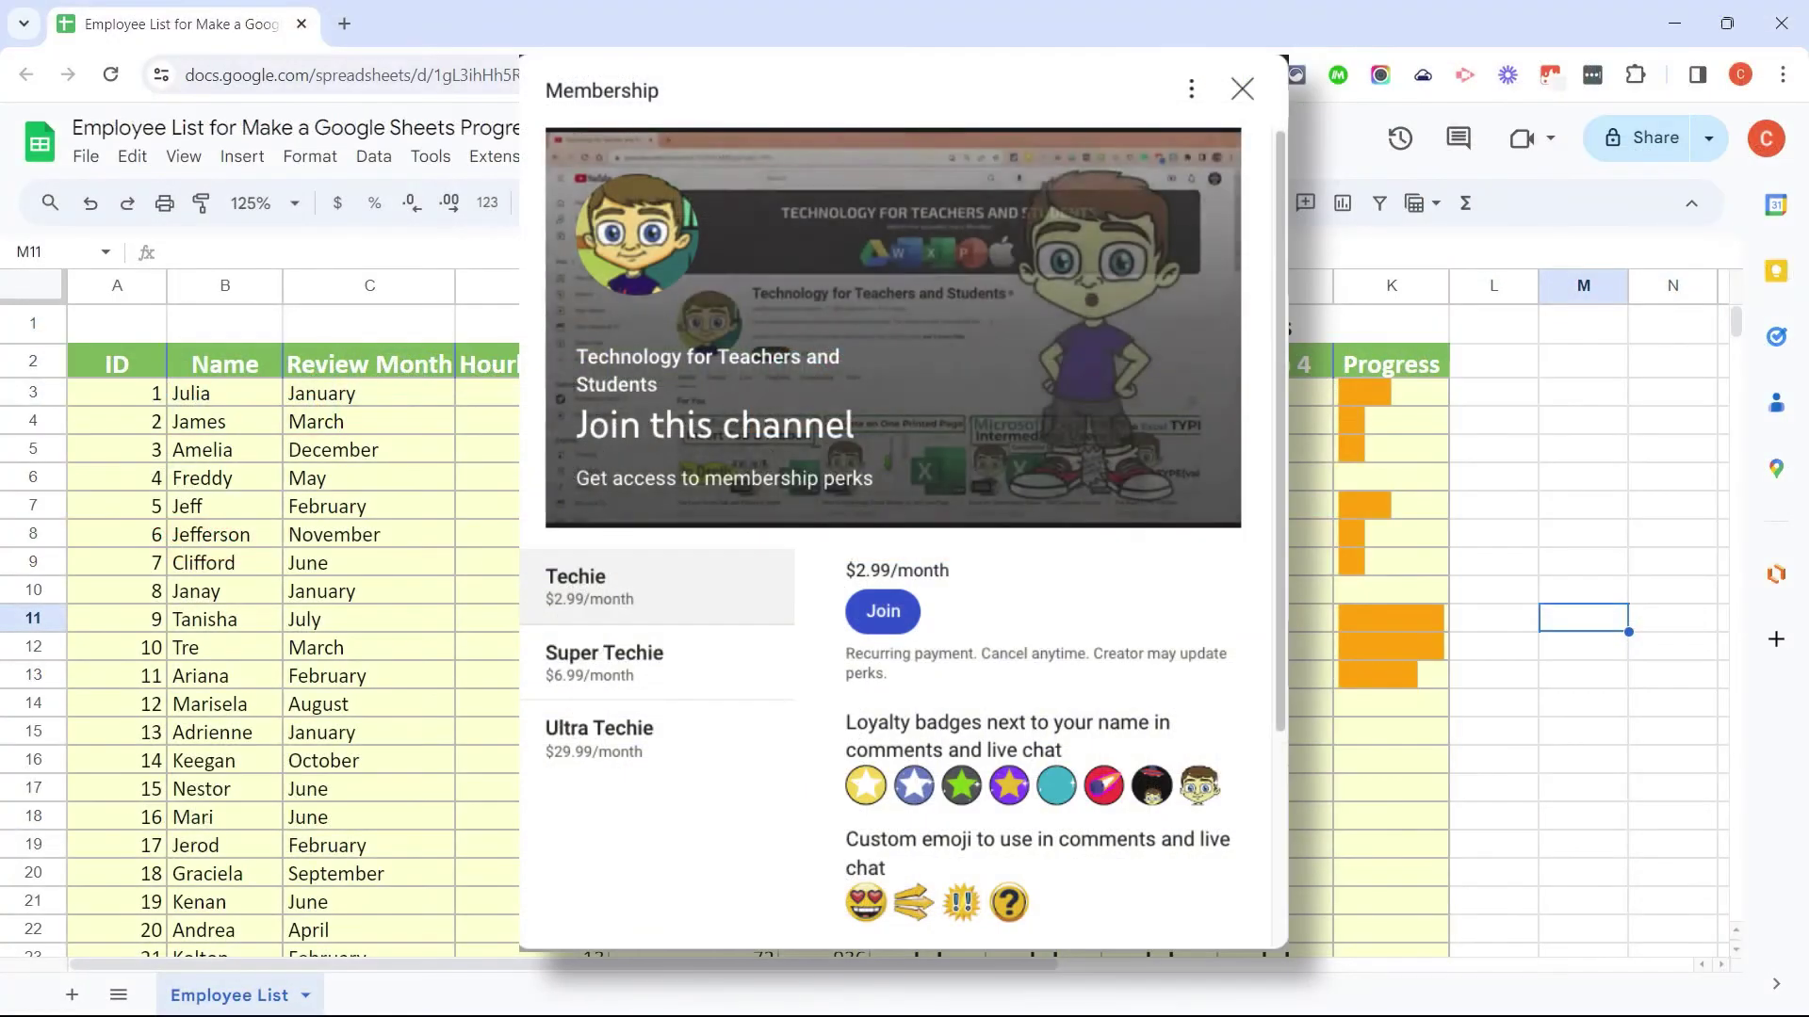
scroll(1283, 424, "down", 1)
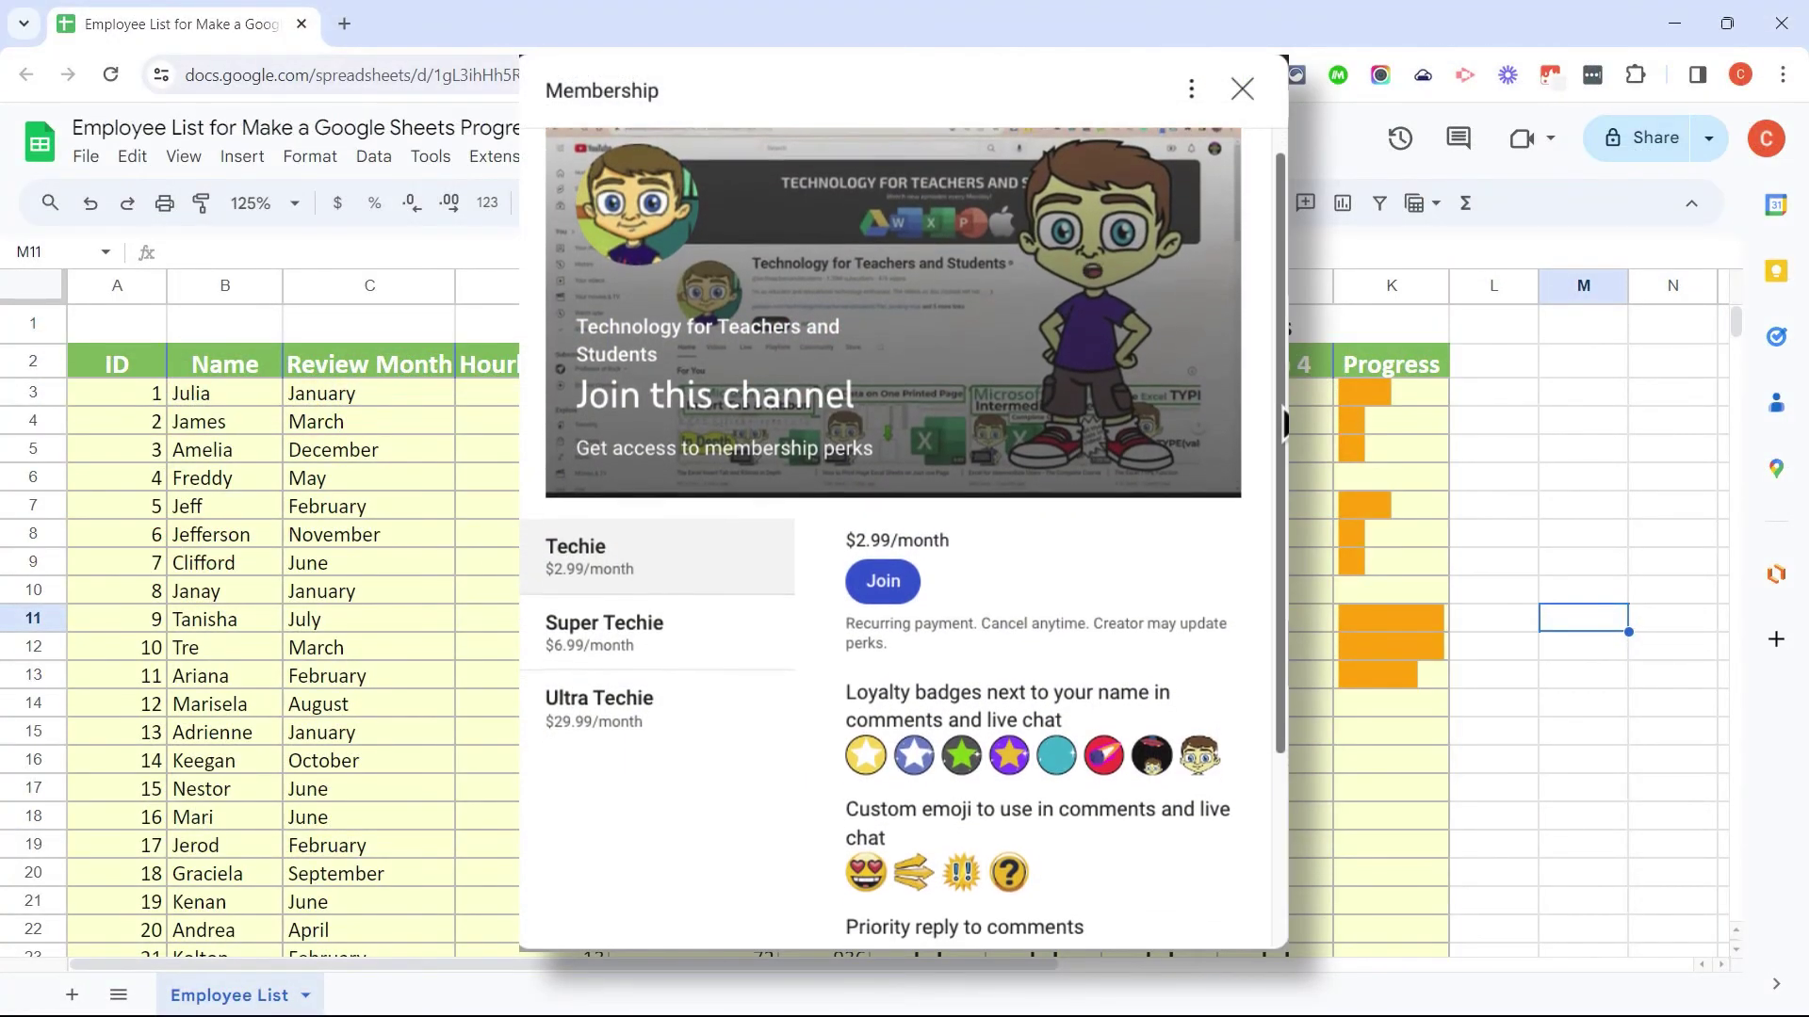
scroll(1283, 424, "down", 3)
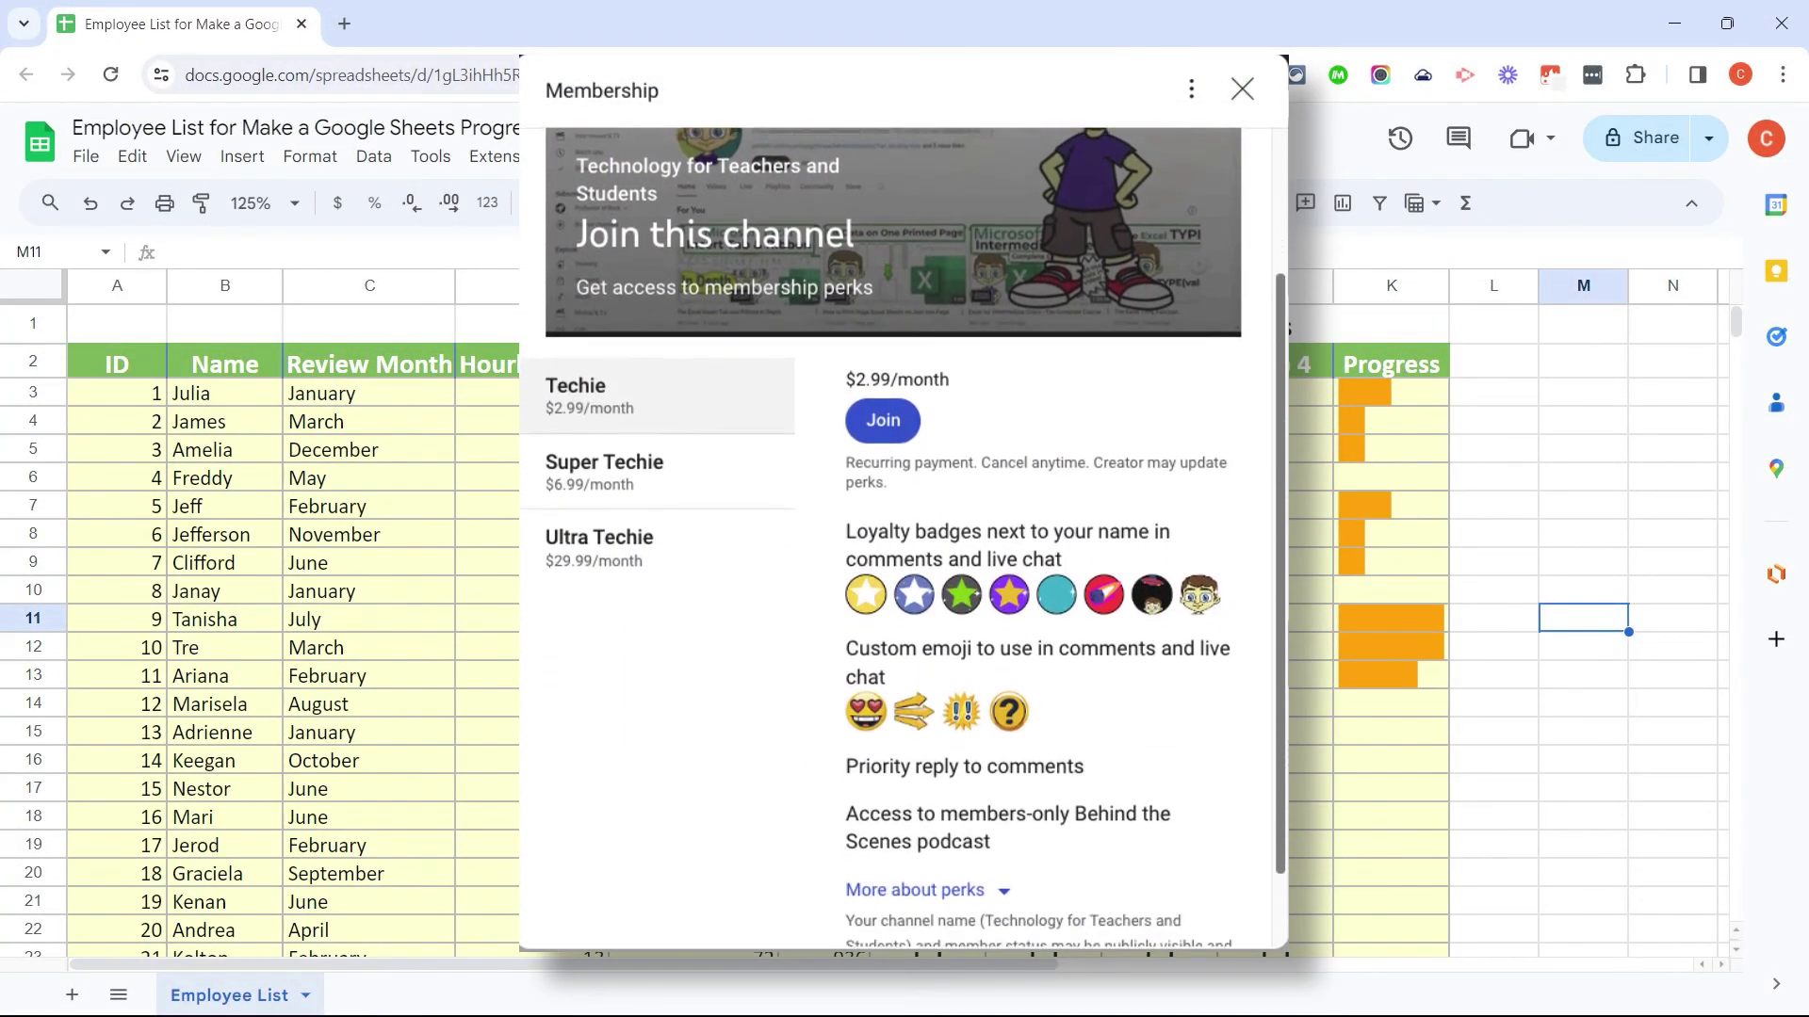
scroll(904, 538, "down", 2)
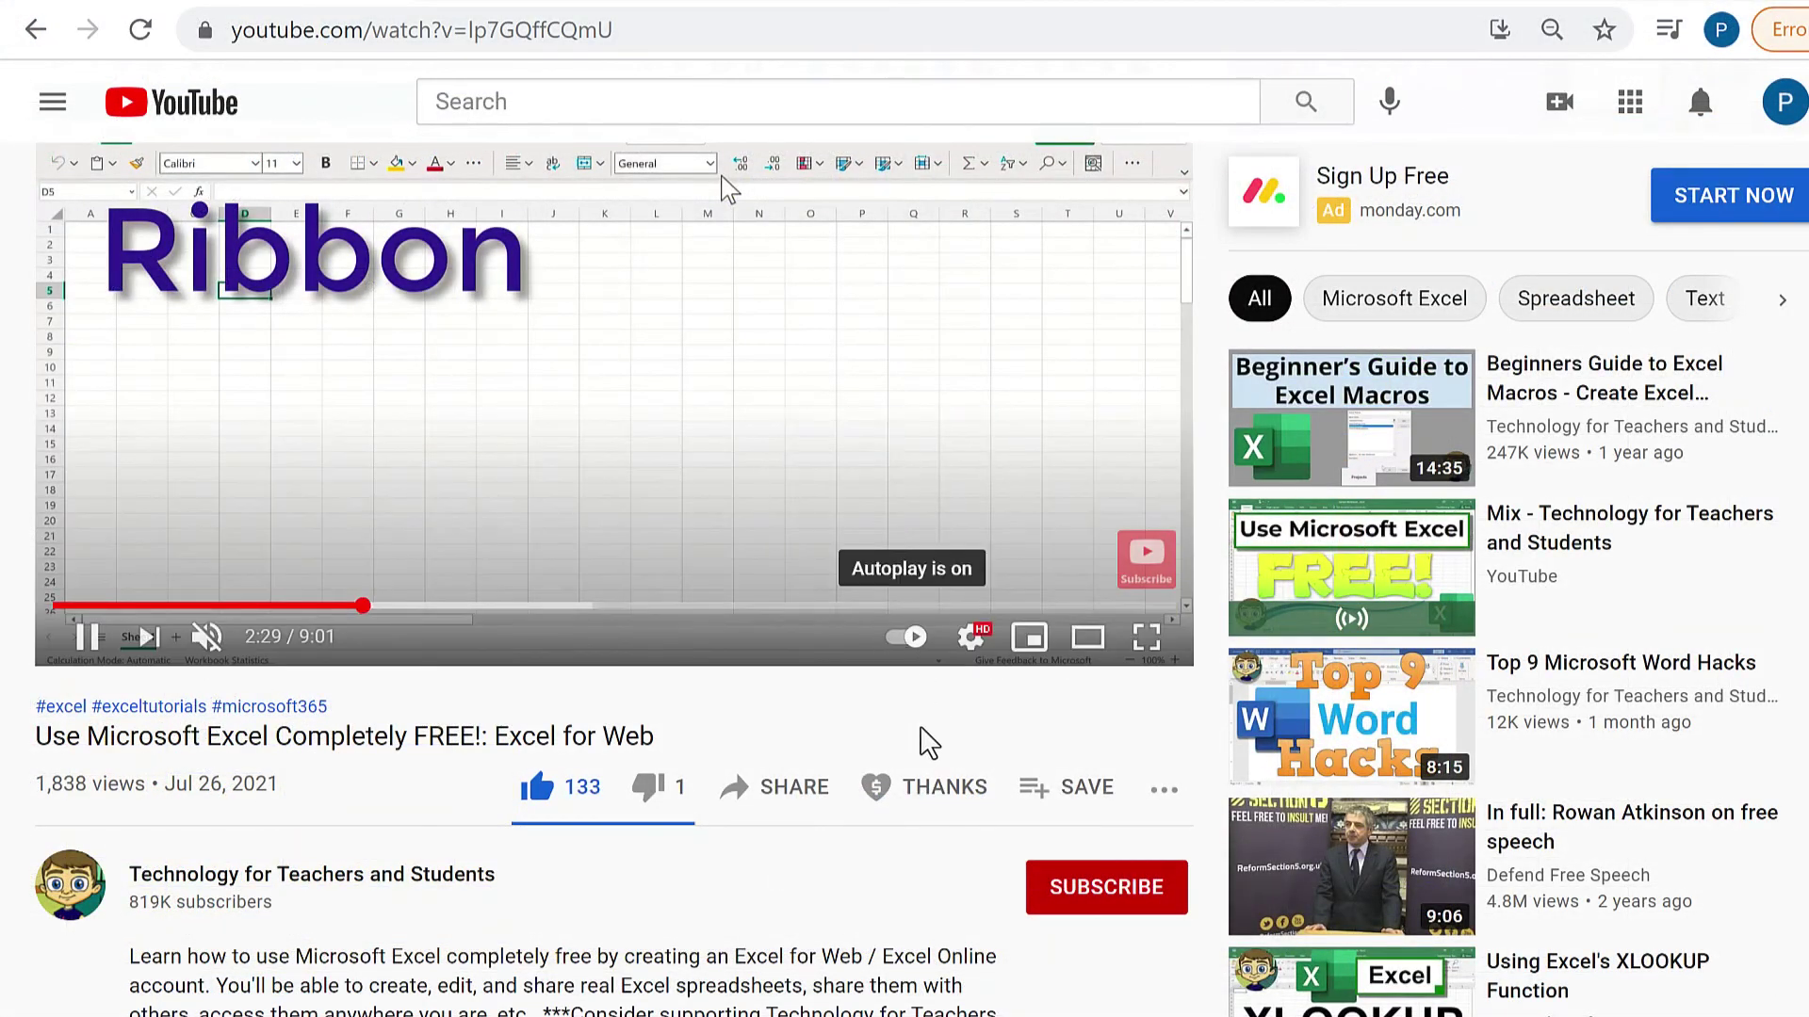
left_click(959, 803)
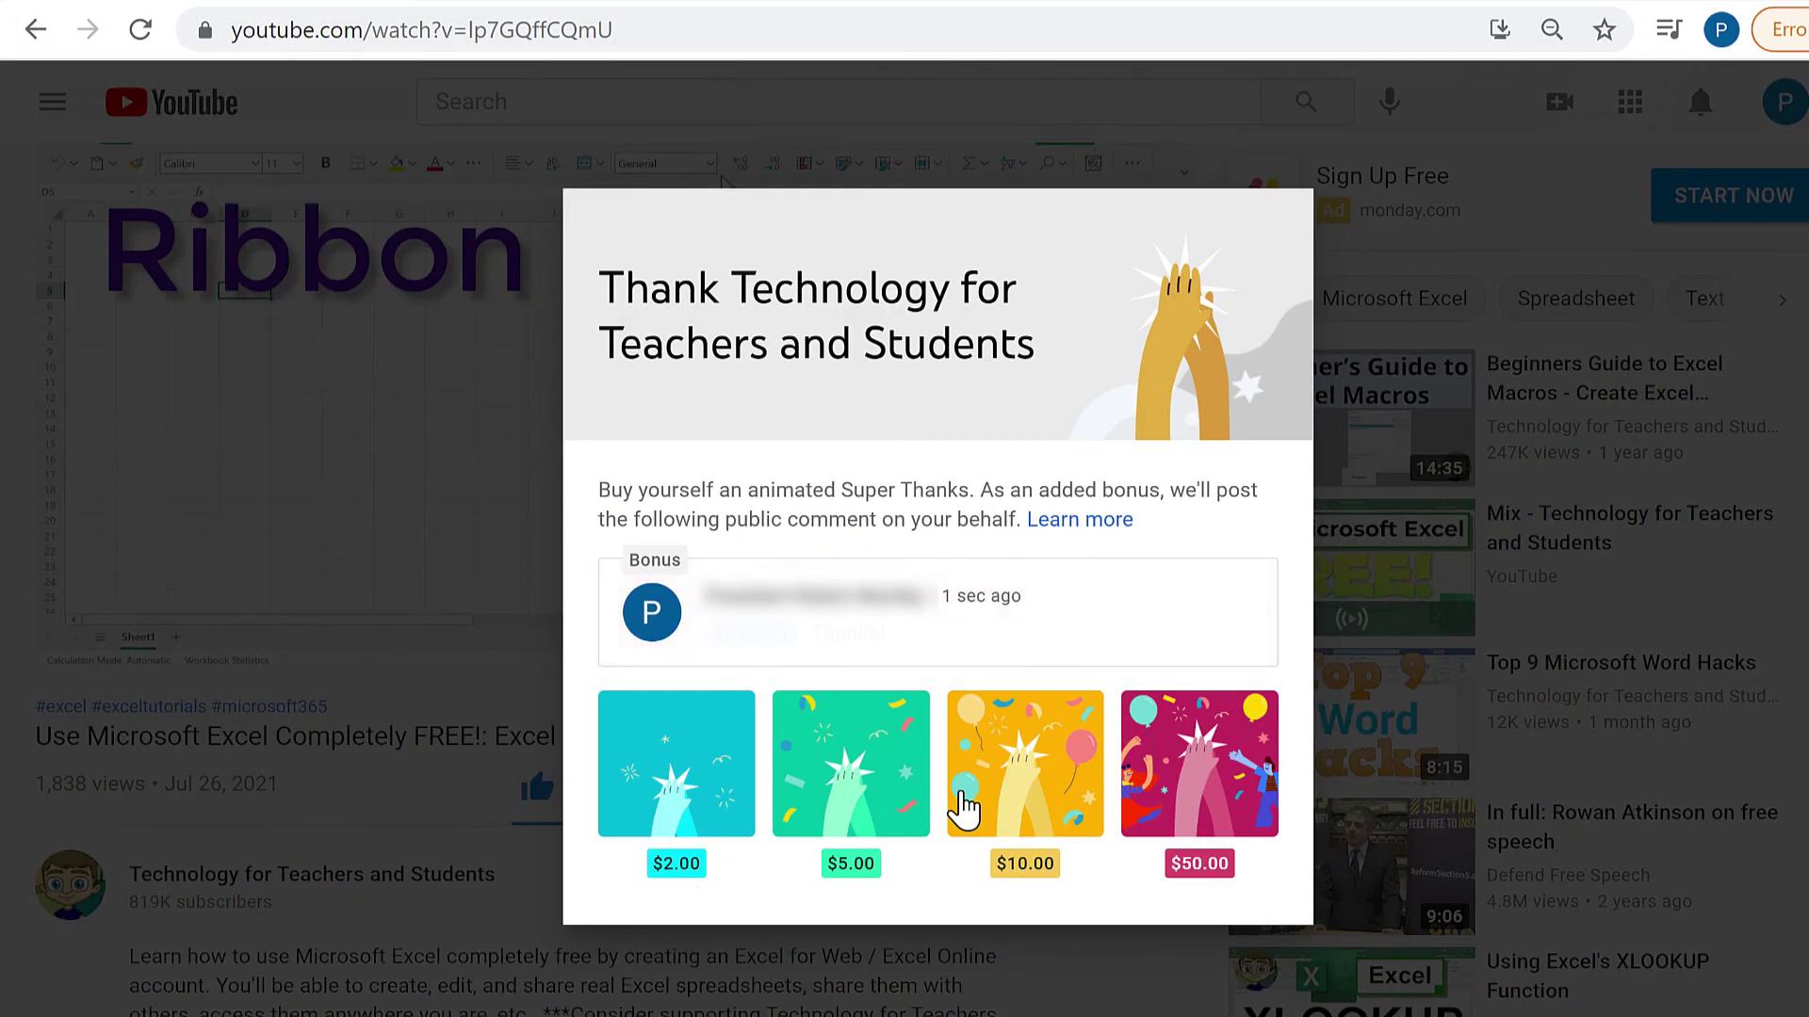